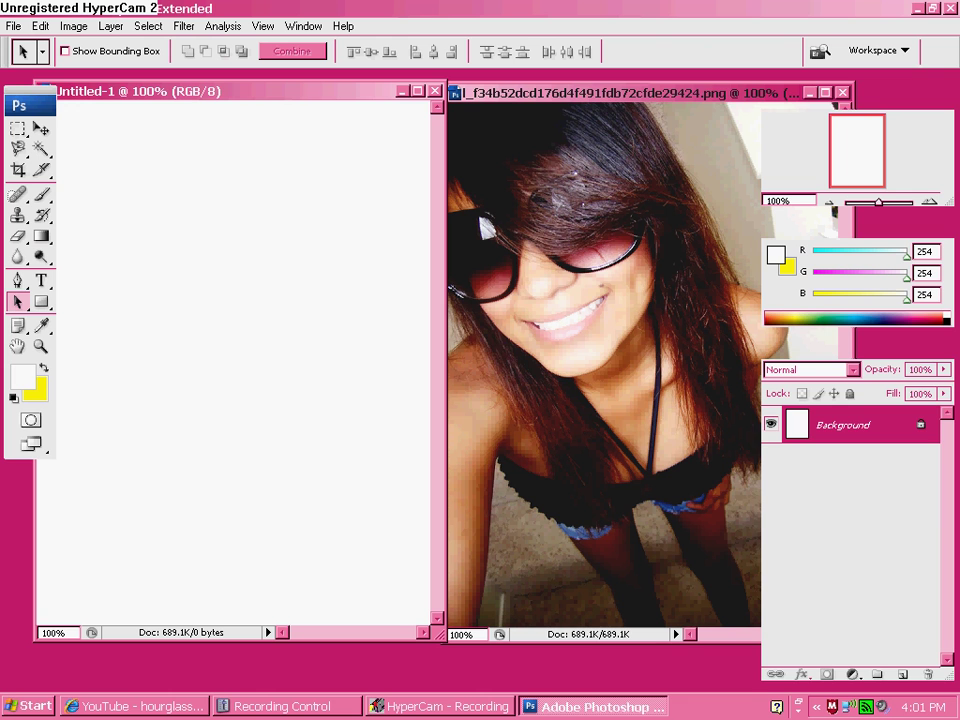
Arrange the photo and blank Untitled-1 windows clear of the toolbox and make Untitled-1 the active document.
{"action": "left_click", "coordinate": [843, 92]}
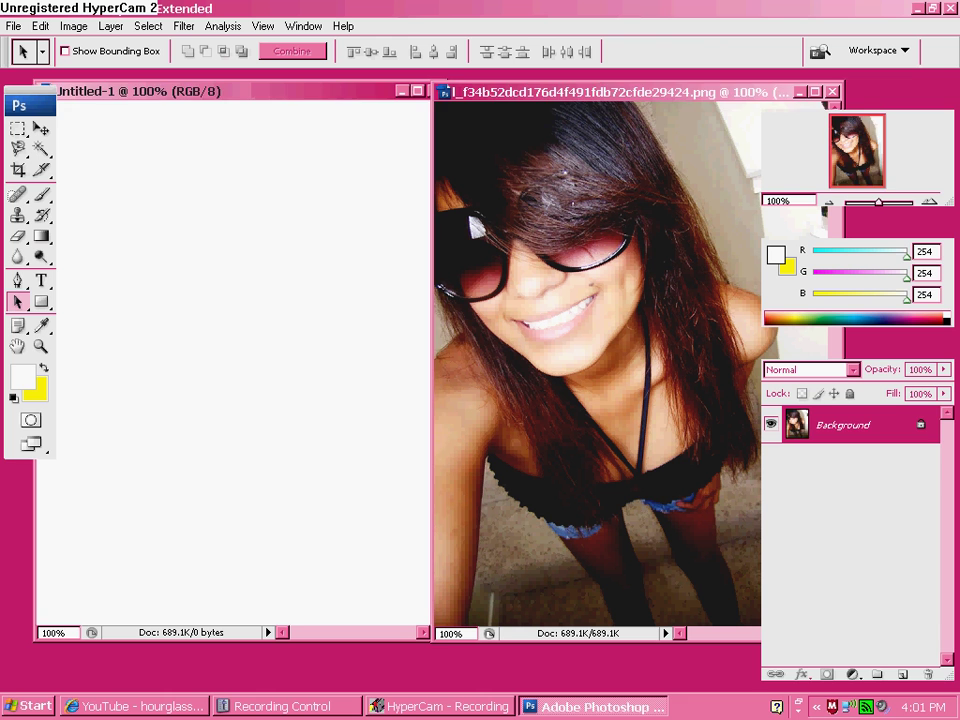
{"action": "left_click", "coordinate": [300, 91]}
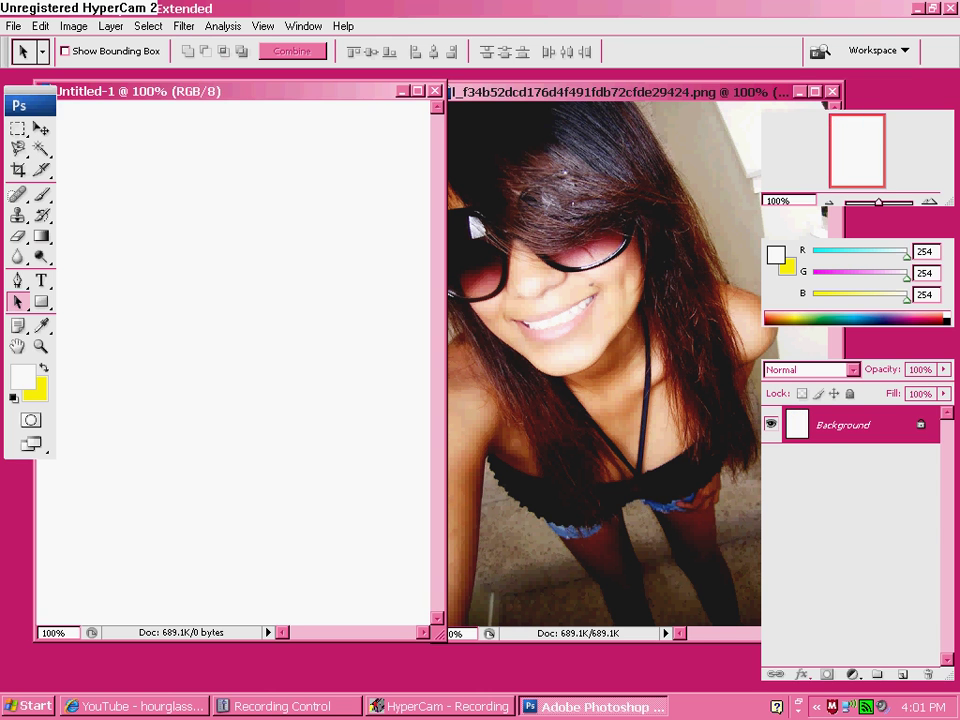
{"action": "left_click", "coordinate": [402, 91]}
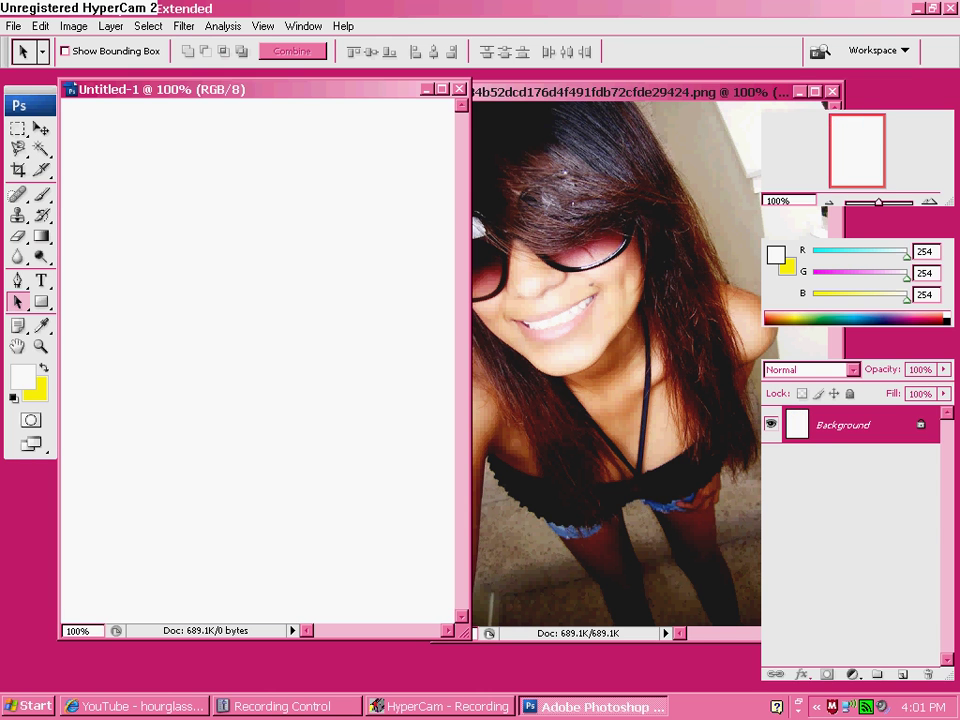
{"action": "left_click", "coordinate": [632, 92]}
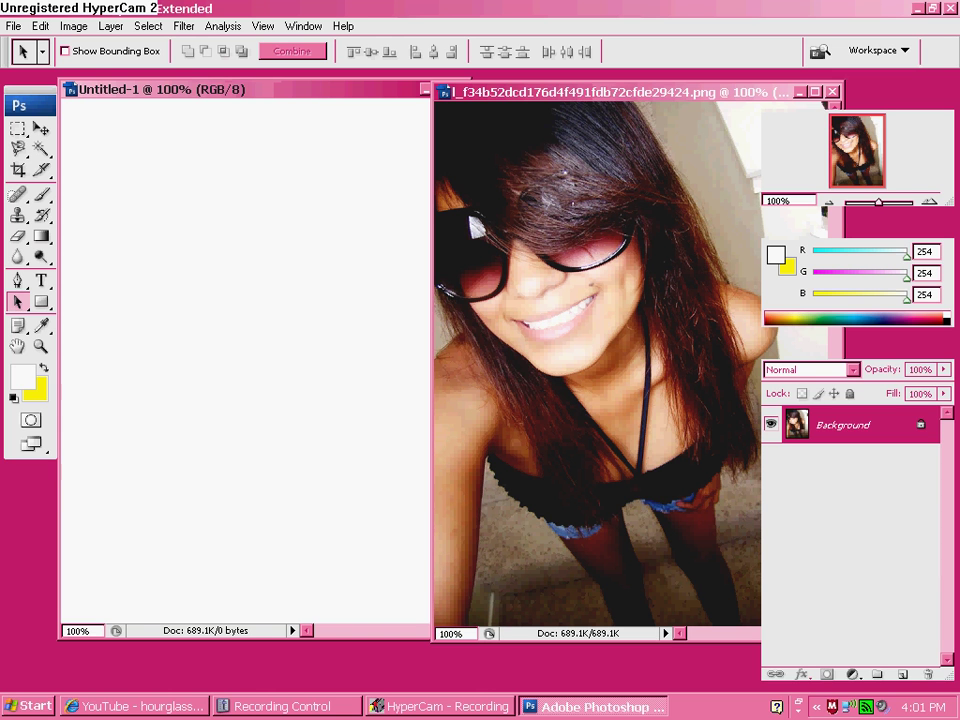
{"action": "left_click", "coordinate": [310, 90]}
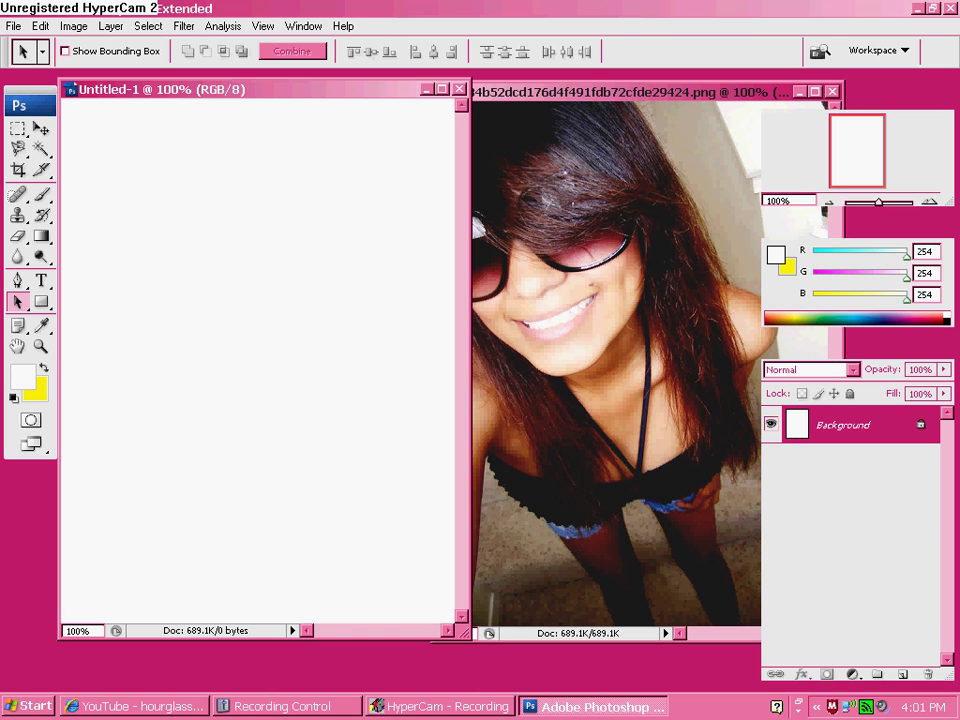
Fill the blank Untitled-1 canvas with the yellow-to-pink gradient pattern of white hearts and flowers using the Paint Bucket.
{"action": "mouse_move", "coordinate": [41, 236]}
{"action": "left_mouse_down"}
{"action": "mouse_move", "coordinate": [64, 237]}
{"action": "mouse_move", "coordinate": [80, 253]}
{"action": "left_mouse_up"}
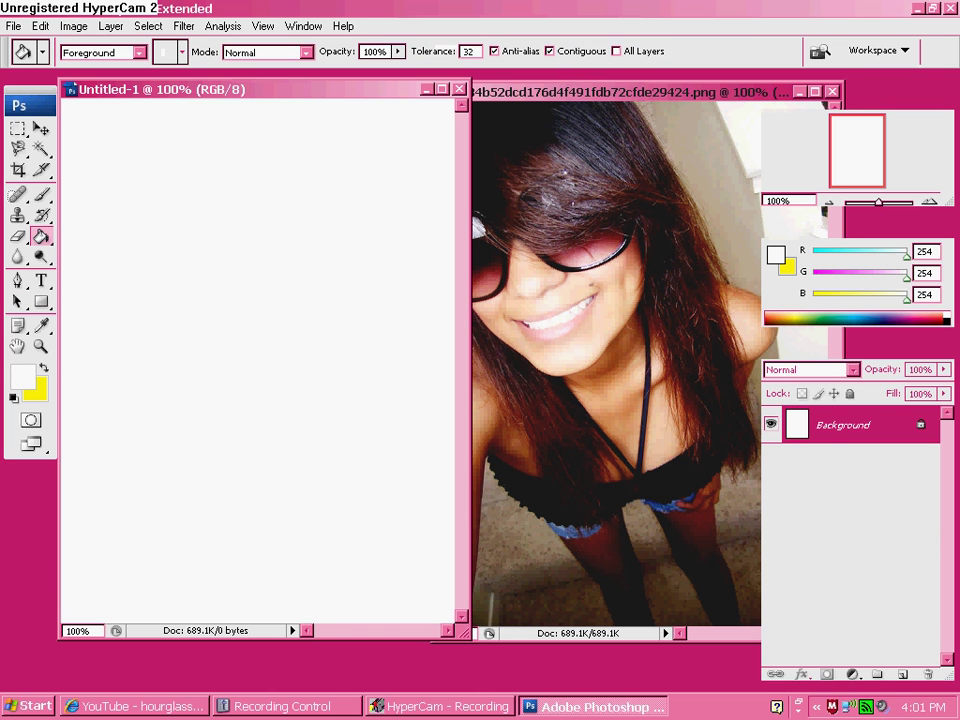
{"action": "left_click", "coordinate": [100, 52]}
{"action": "left_click", "coordinate": [88, 81]}
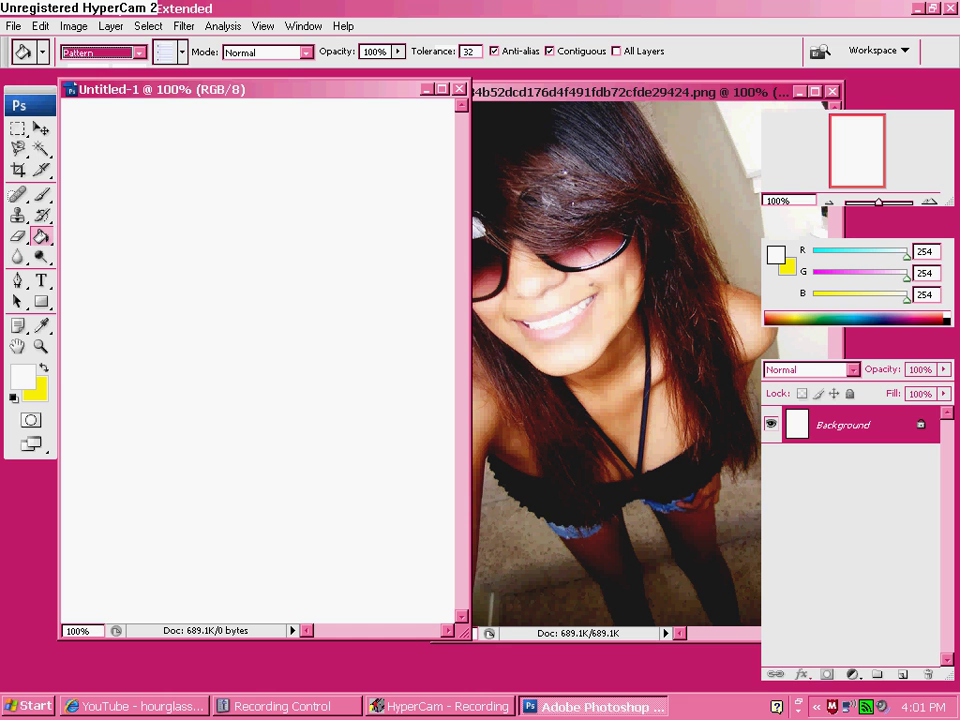
{"action": "left_click", "coordinate": [168, 52]}
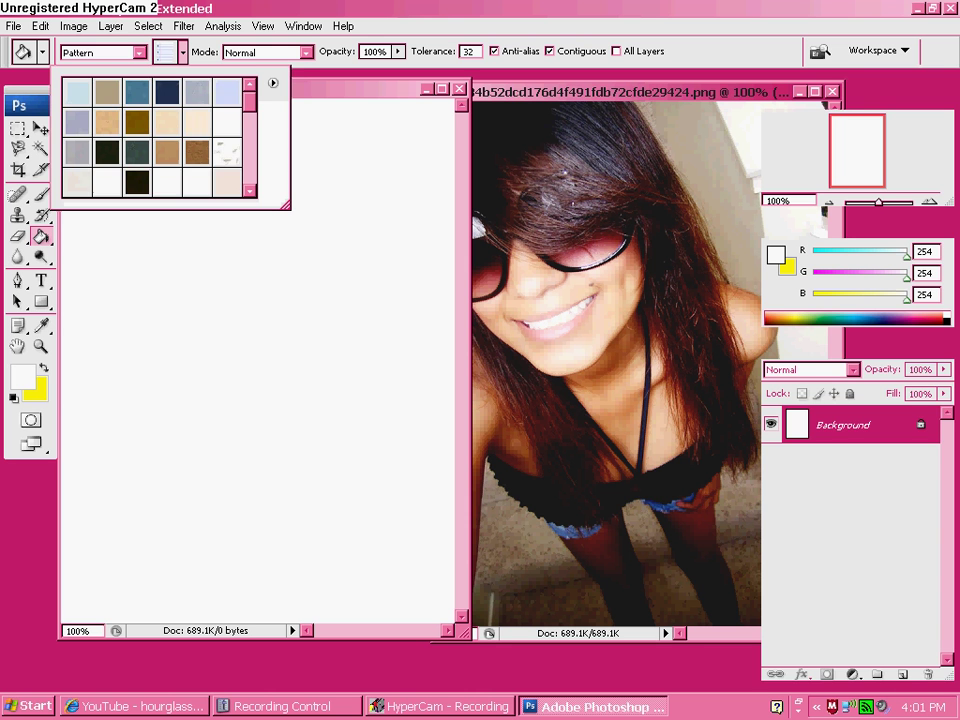
{"action": "scroll", "coordinate": [153, 138], "scroll_direction": "down", "scroll_amount": 6}
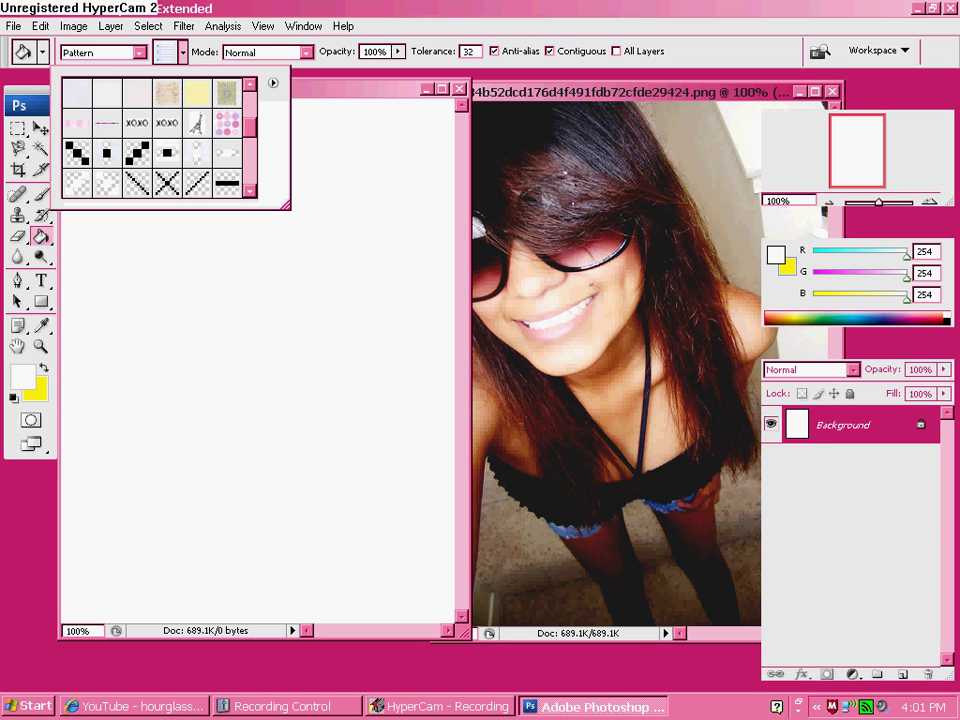
{"action": "scroll", "coordinate": [153, 138], "scroll_direction": "down", "scroll_amount": 10}
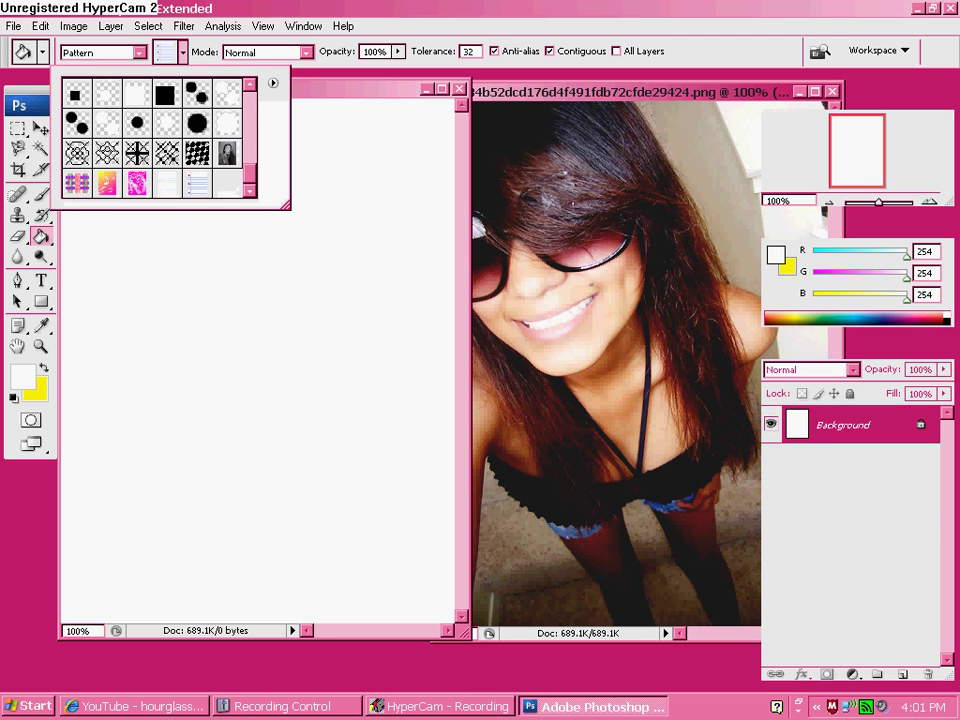
{"action": "double_click", "coordinate": [107, 183]}
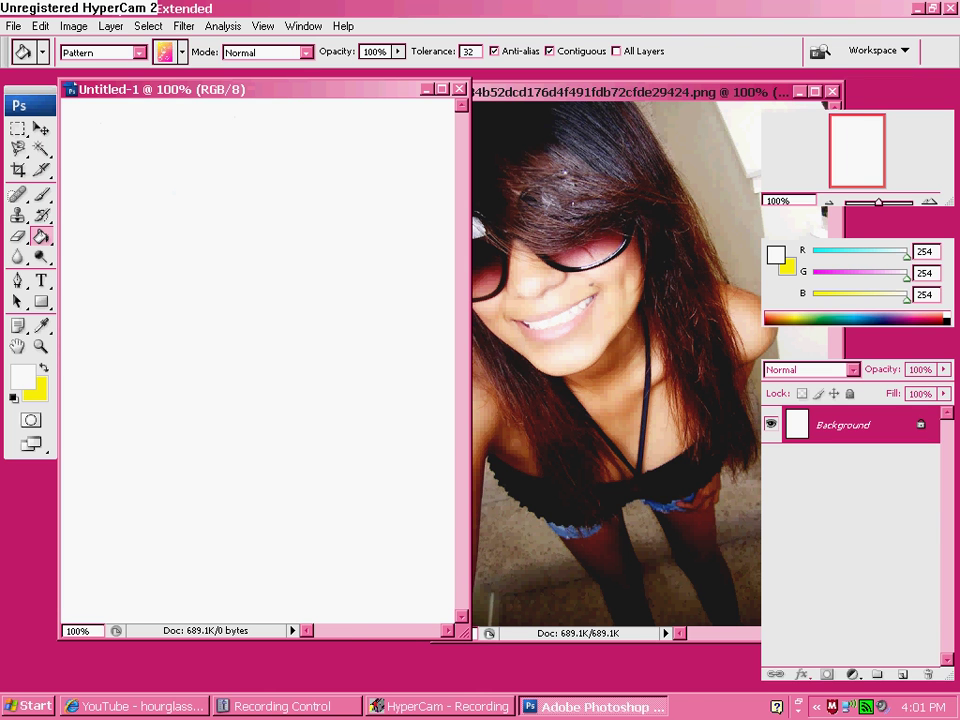
{"action": "left_click", "coordinate": [236, 260]}
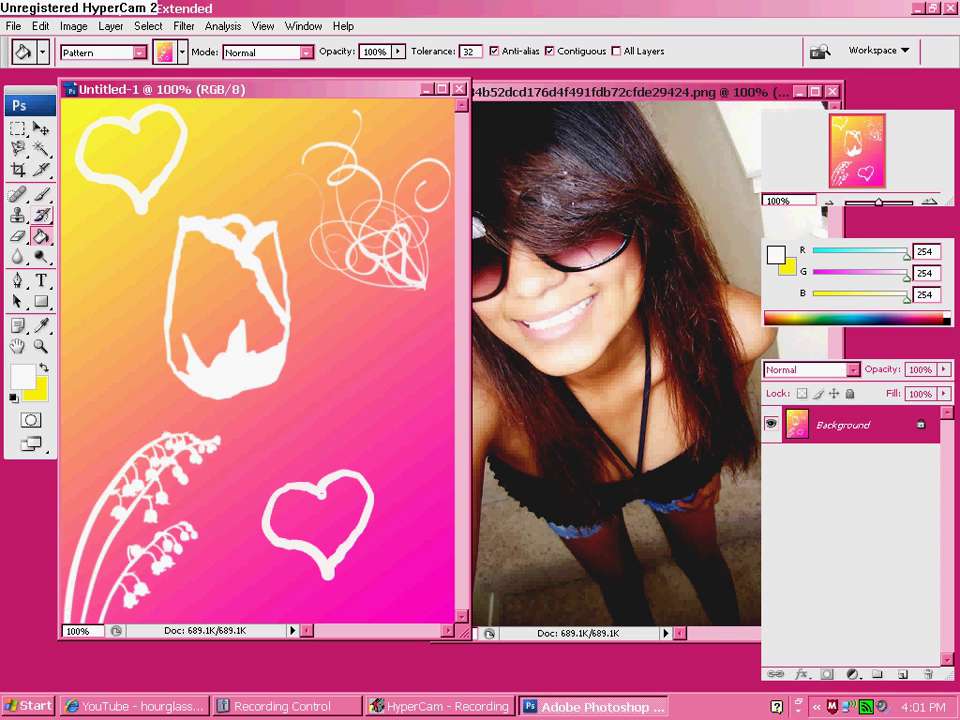
Activate the Brush tool and choose the 1616 px drooping flower brush from the presets.
{"action": "left_click", "coordinate": [41, 193]}
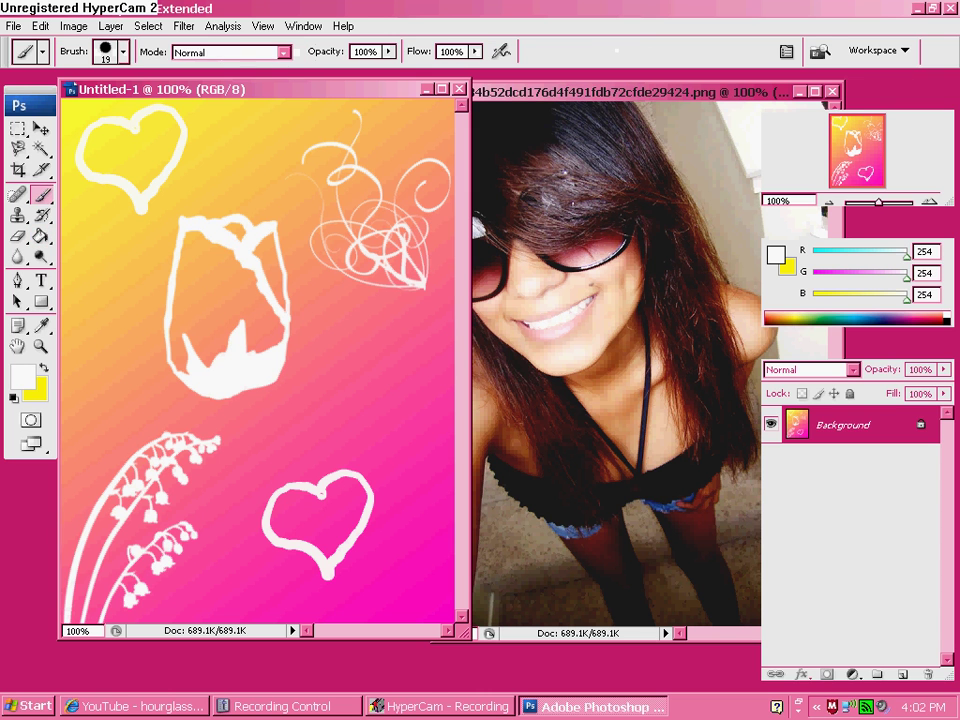
{"action": "left_click", "coordinate": [105, 51]}
{"action": "left_click_drag", "start_coordinate": [208, 209], "coordinate": [208, 288]}
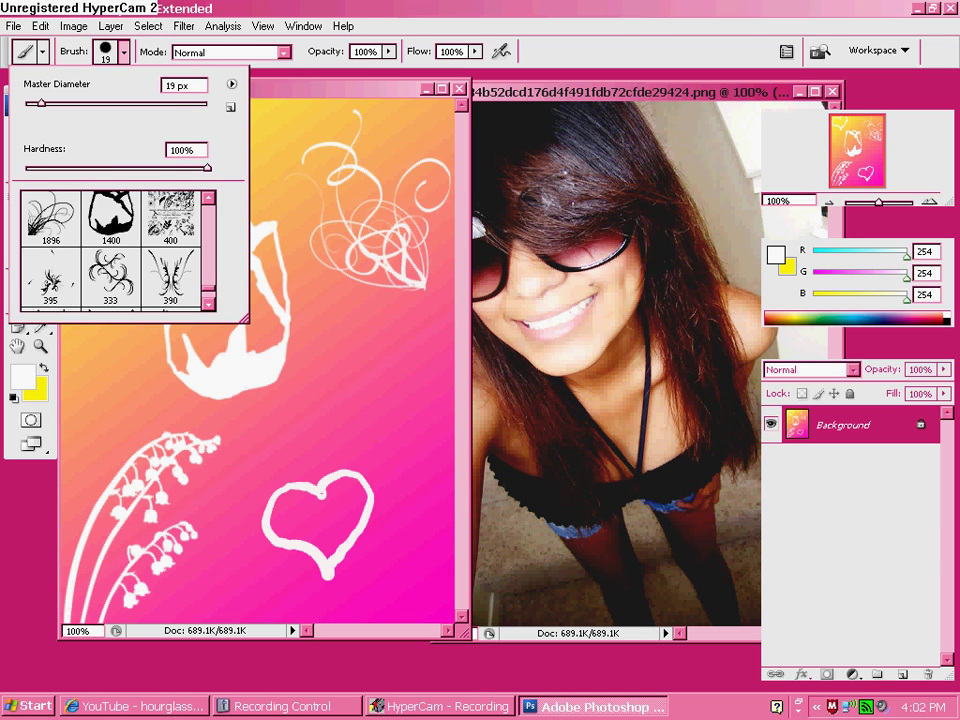
{"action": "scroll", "coordinate": [115, 250], "scroll_direction": "up", "scroll_amount": 1}
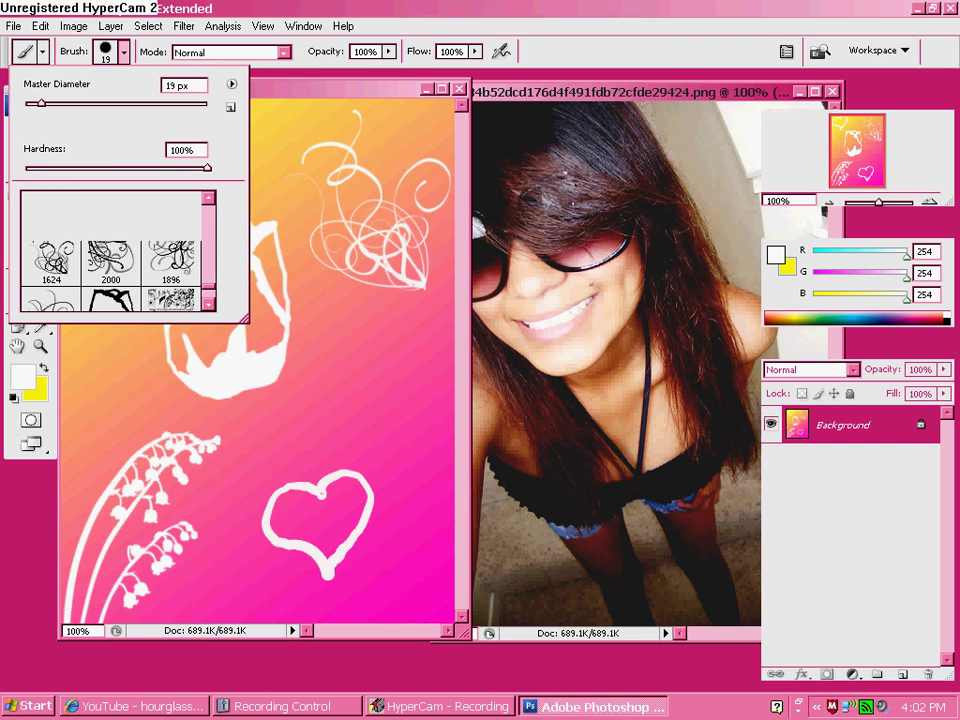
{"action": "scroll", "coordinate": [115, 250], "scroll_direction": "up", "scroll_amount": 2}
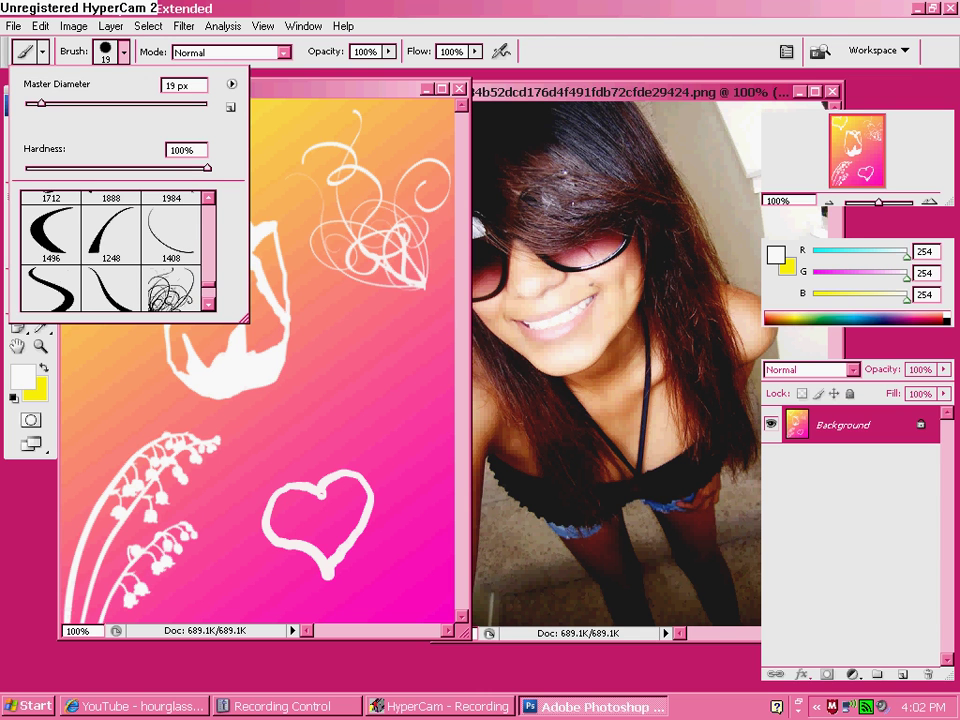
{"action": "scroll", "coordinate": [112, 250], "scroll_direction": "up", "scroll_amount": 1}
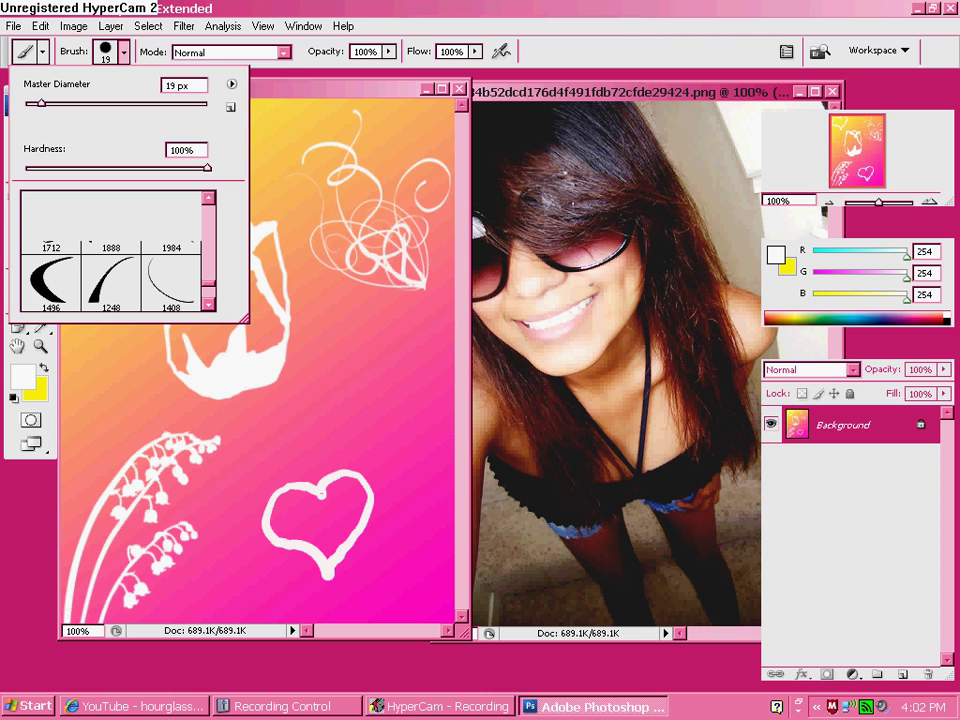
{"action": "scroll", "coordinate": [112, 250], "scroll_direction": "up", "scroll_amount": 2}
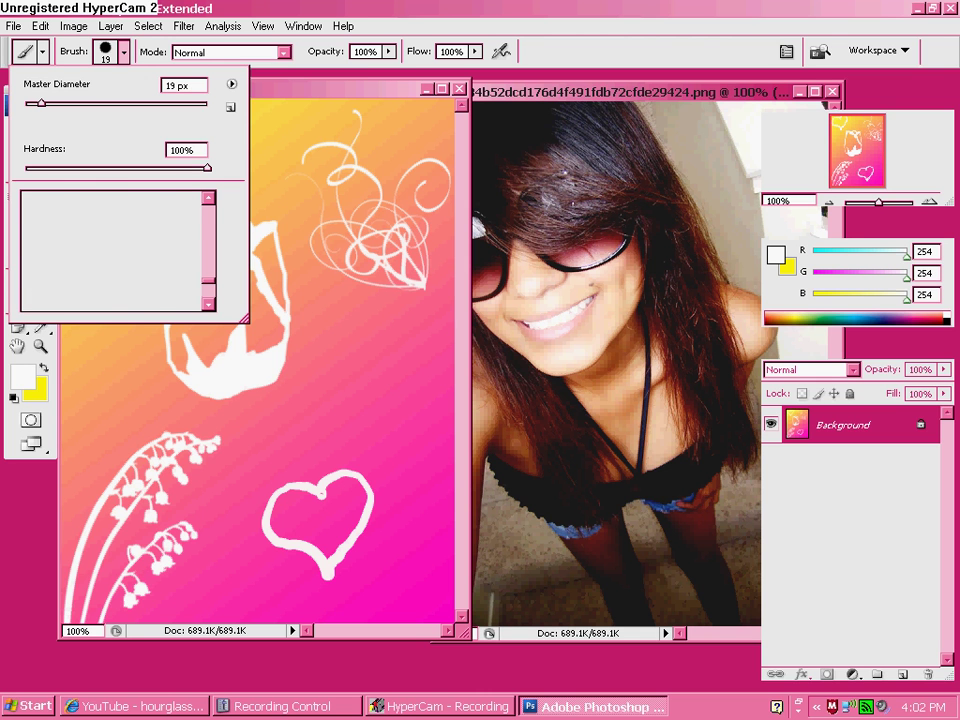
{"action": "scroll", "coordinate": [112, 250], "scroll_direction": "up", "scroll_amount": 4}
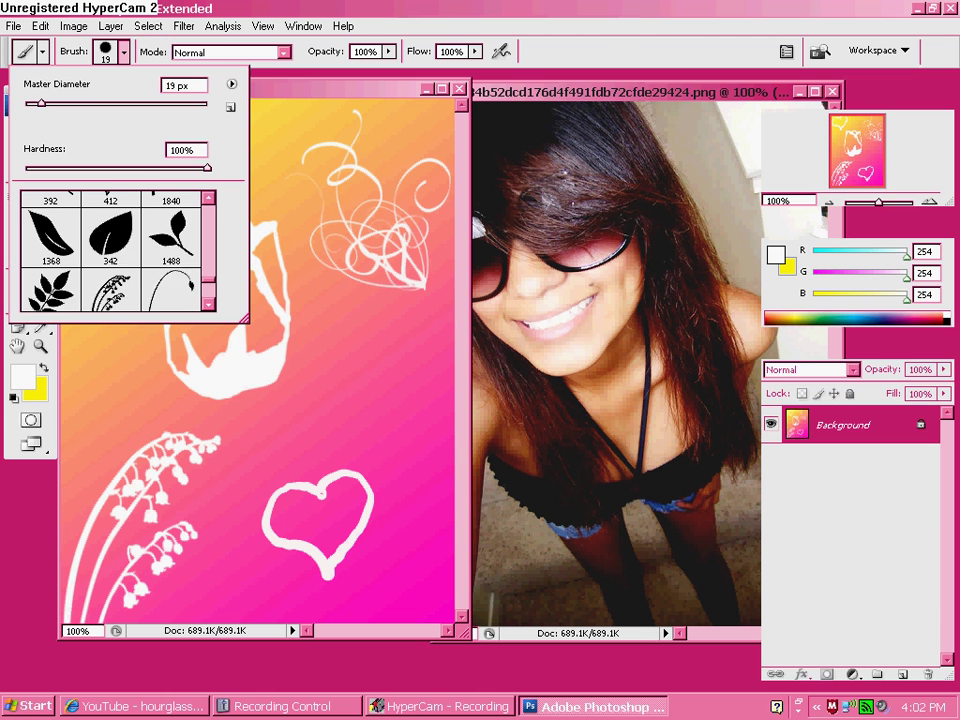
{"action": "scroll", "coordinate": [112, 250], "scroll_direction": "up", "scroll_amount": 2}
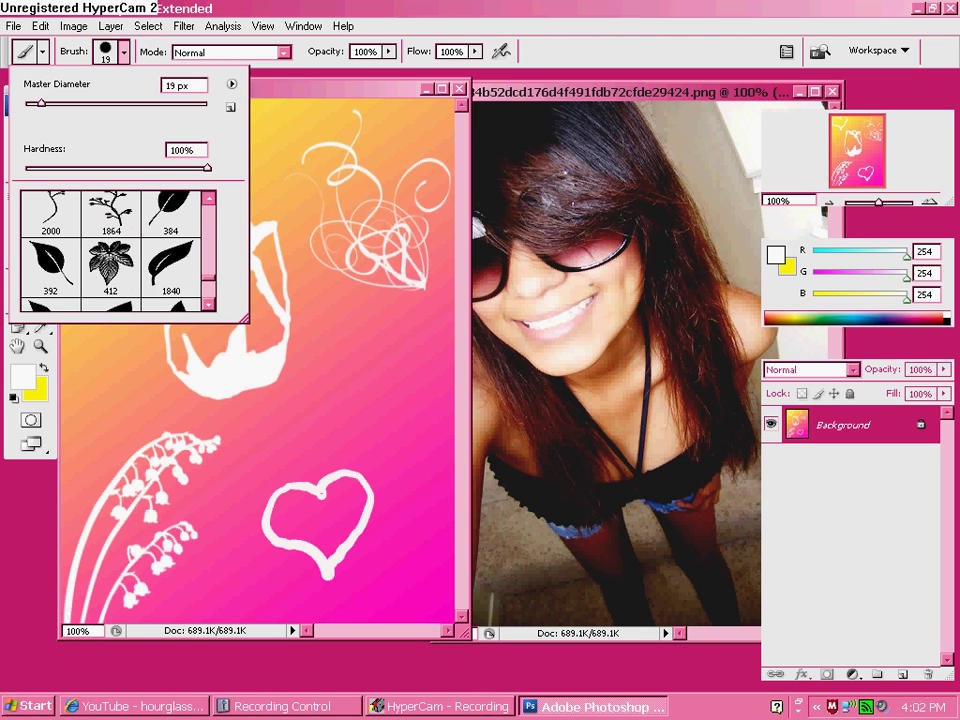
{"action": "scroll", "coordinate": [112, 250], "scroll_direction": "up", "scroll_amount": 1}
{"action": "scroll", "coordinate": [112, 250], "scroll_direction": "up", "scroll_amount": 2}
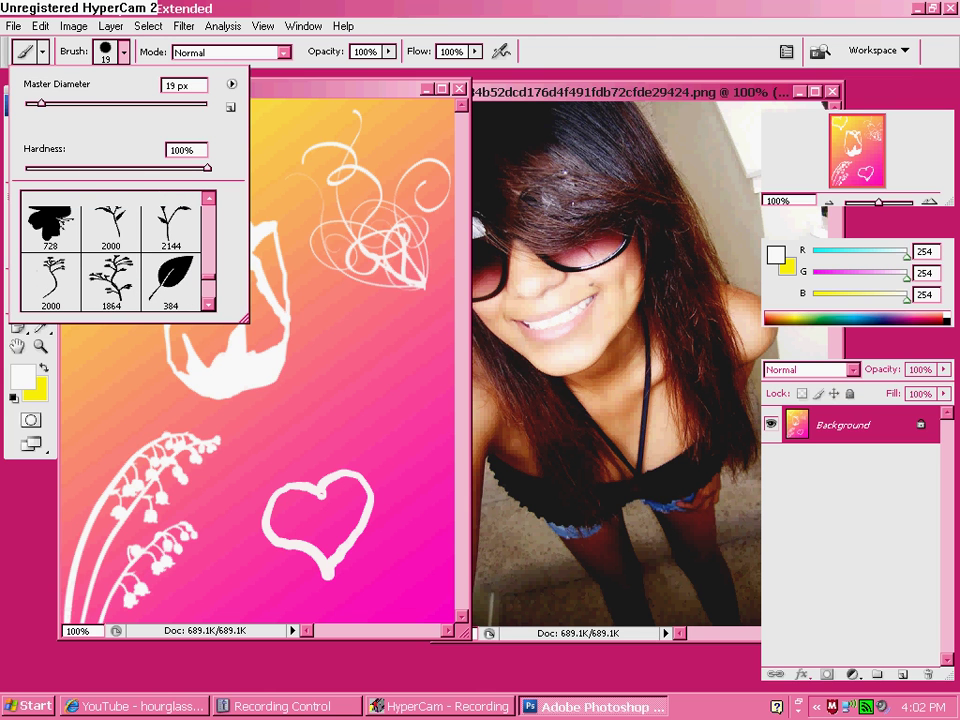
{"action": "scroll", "coordinate": [171, 200], "scroll_direction": "up", "scroll_amount": 1}
{"action": "left_click", "coordinate": [171, 200]}
Choose the 1280 px ray-burst brush whose rays spread from a dot near its upper-left corner.
{"action": "scroll", "coordinate": [171, 200], "scroll_direction": "up", "scroll_amount": 4}
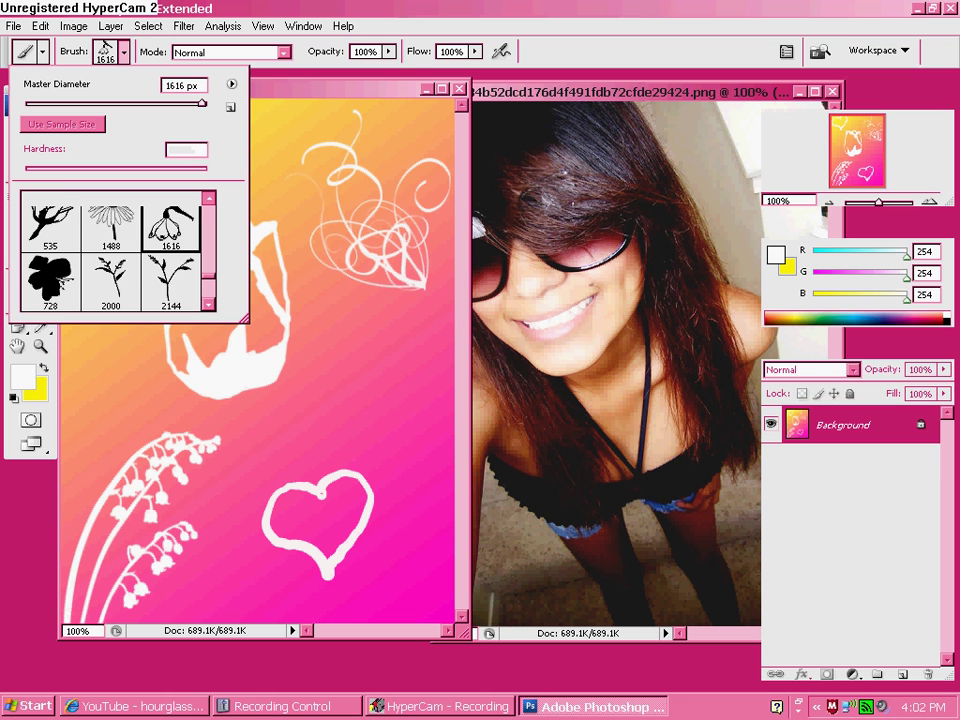
{"action": "scroll", "coordinate": [112, 250], "scroll_direction": "up", "scroll_amount": 5}
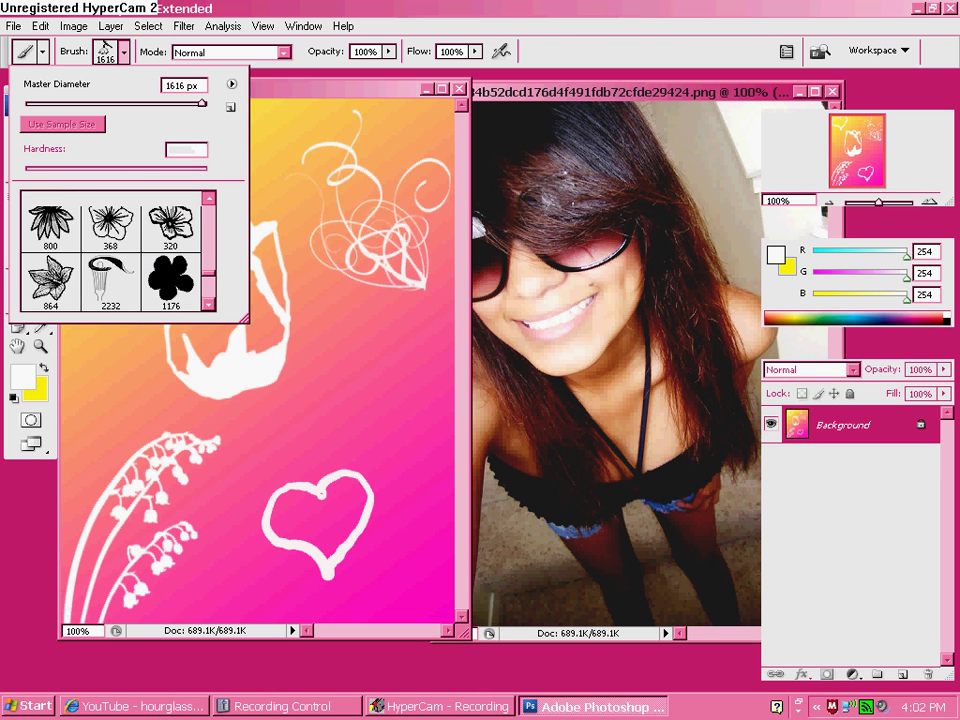
{"action": "scroll", "coordinate": [112, 250], "scroll_direction": "up", "scroll_amount": 1}
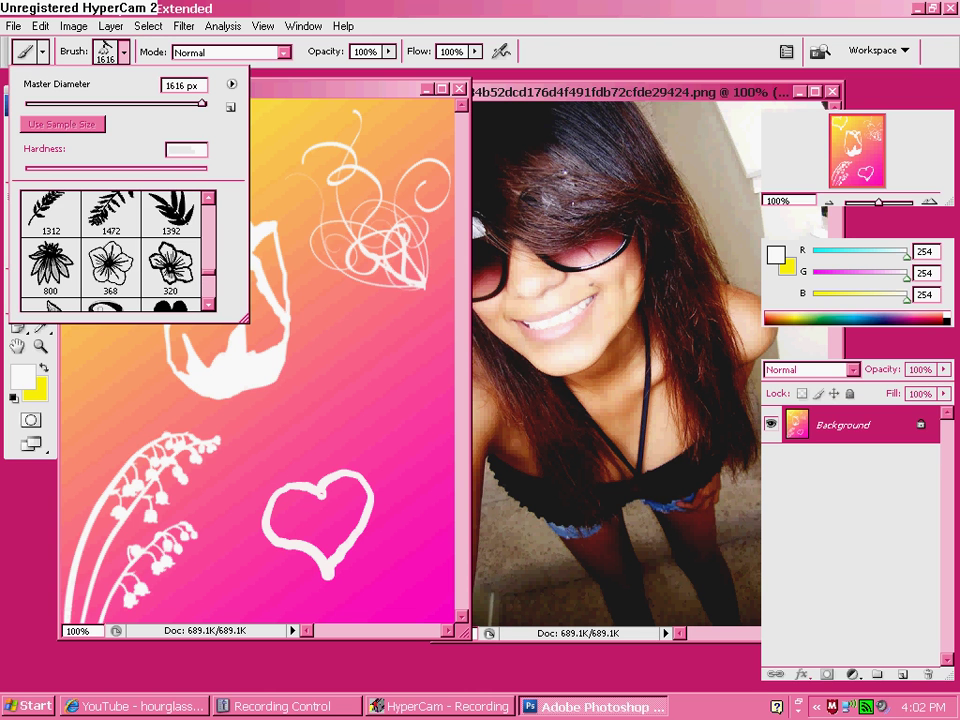
{"action": "scroll", "coordinate": [112, 250], "scroll_direction": "down", "scroll_amount": 10}
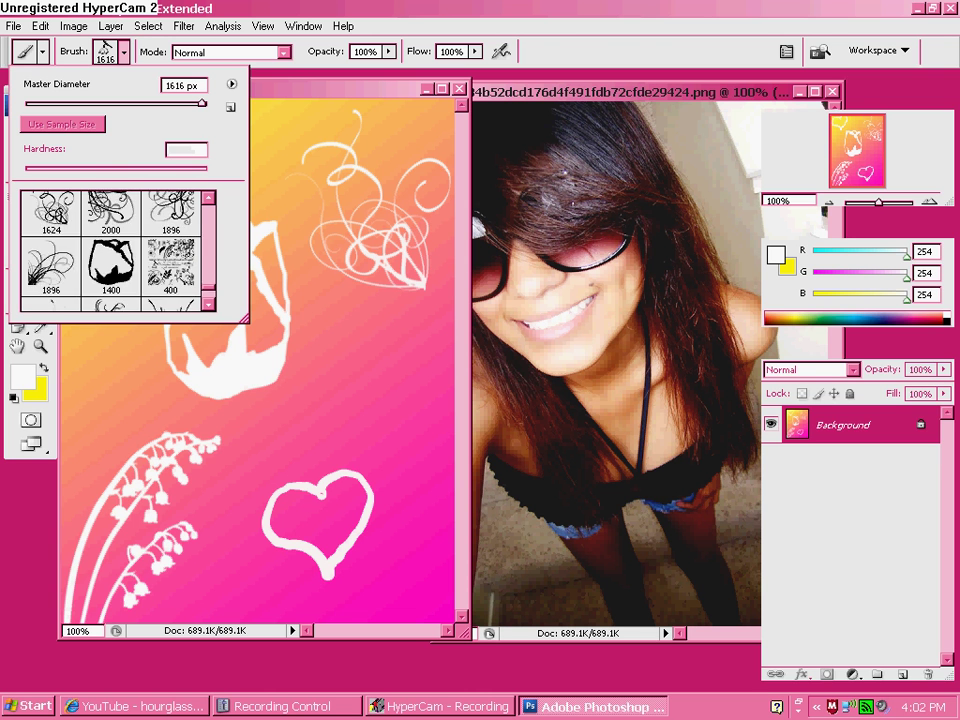
{"action": "scroll", "coordinate": [112, 250], "scroll_direction": "up", "scroll_amount": 15}
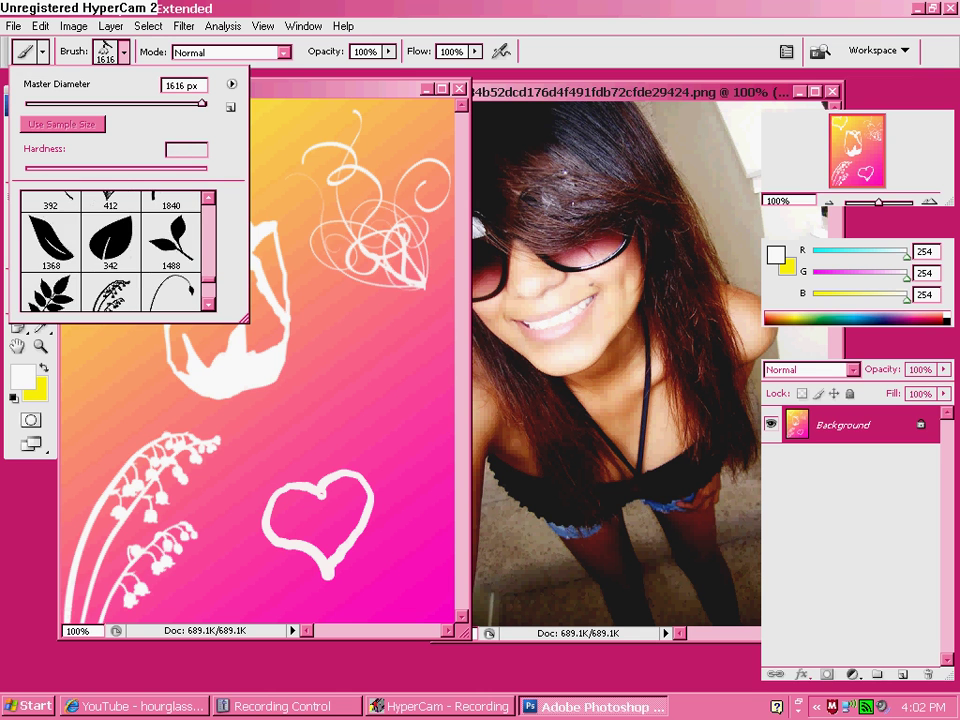
{"action": "scroll", "coordinate": [112, 250], "scroll_direction": "down", "scroll_amount": 10}
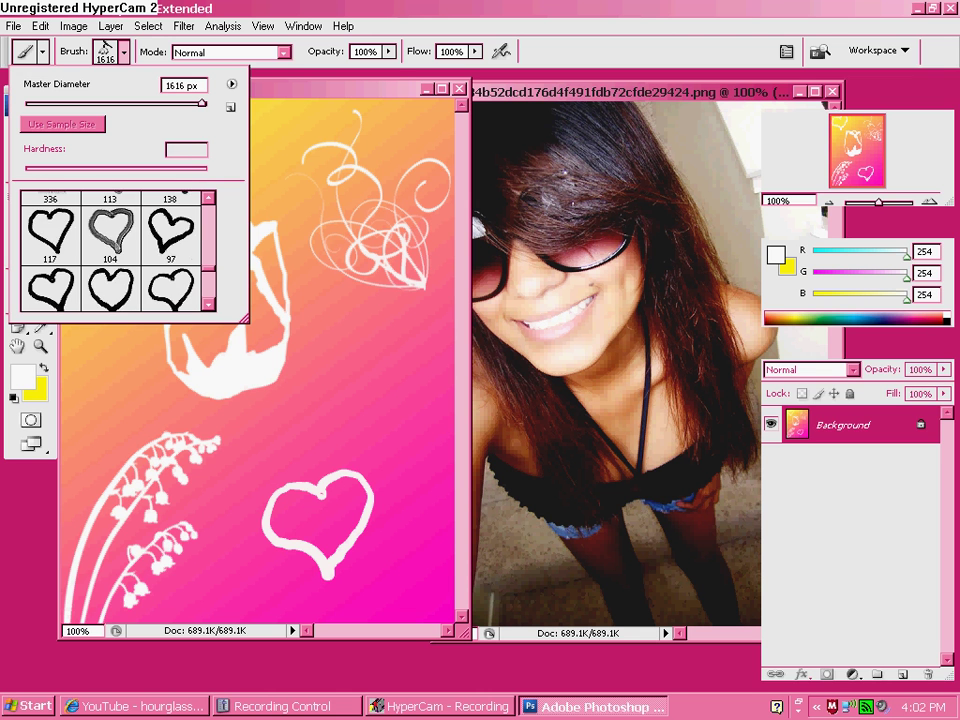
{"action": "scroll", "coordinate": [112, 250], "scroll_direction": "down", "scroll_amount": 3}
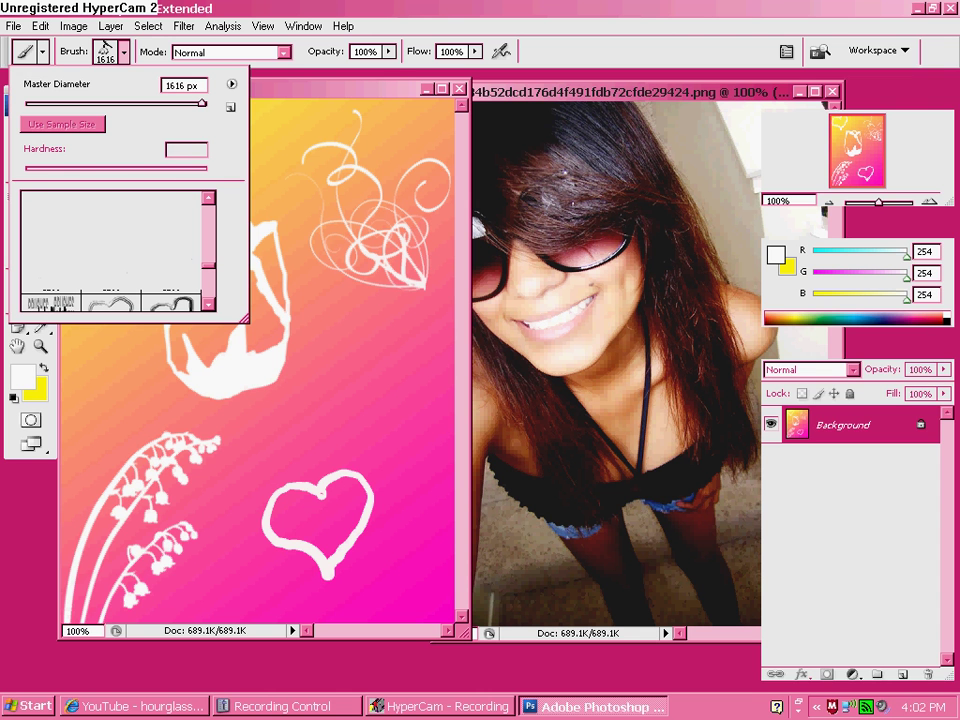
{"action": "scroll", "coordinate": [112, 250], "scroll_direction": "down", "scroll_amount": 3}
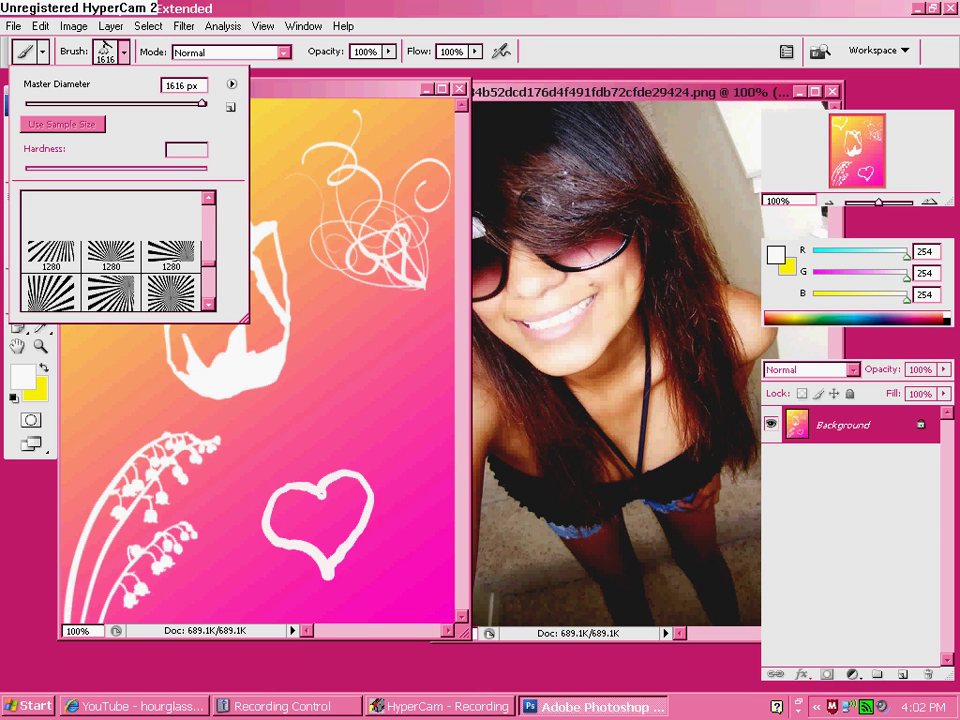
{"action": "scroll", "coordinate": [112, 250], "scroll_direction": "down", "scroll_amount": 1}
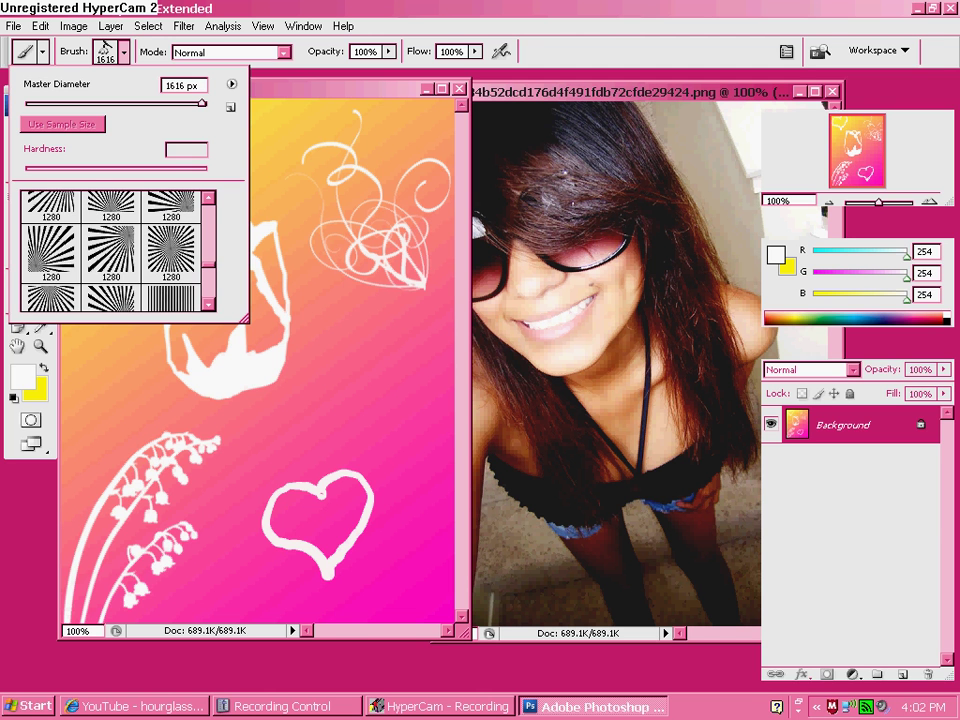
{"action": "scroll", "coordinate": [112, 250], "scroll_direction": "up", "scroll_amount": 3}
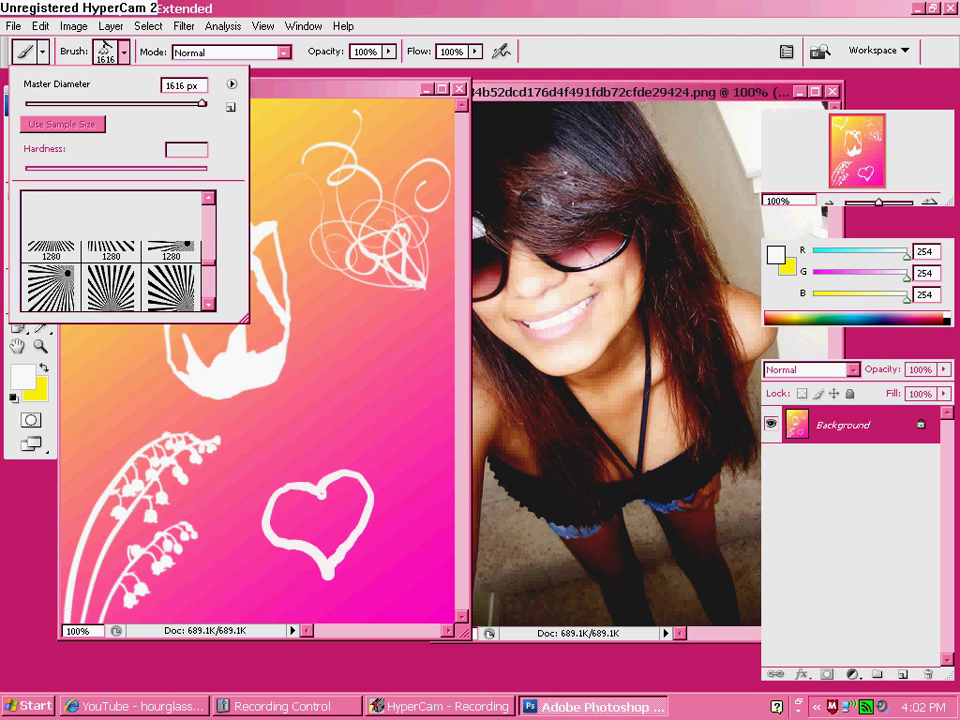
{"action": "scroll", "coordinate": [112, 250], "scroll_direction": "down", "scroll_amount": 1}
{"action": "double_click", "coordinate": [111, 279]}
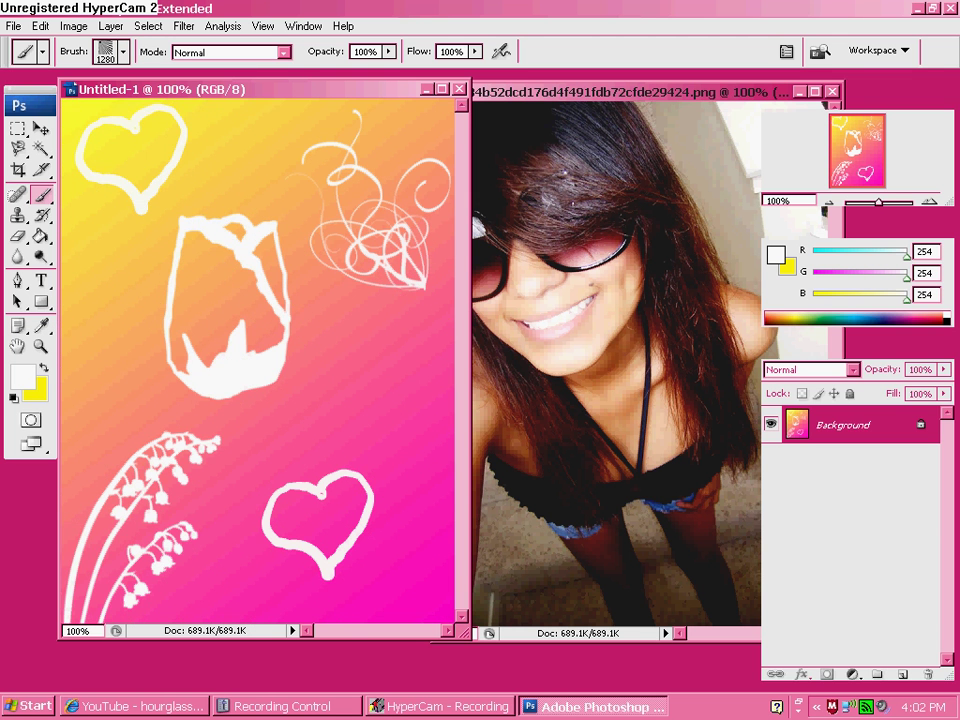
Reduce the ray-burst brush's master diameter to 764 px.
{"action": "left_click", "coordinate": [123, 52]}
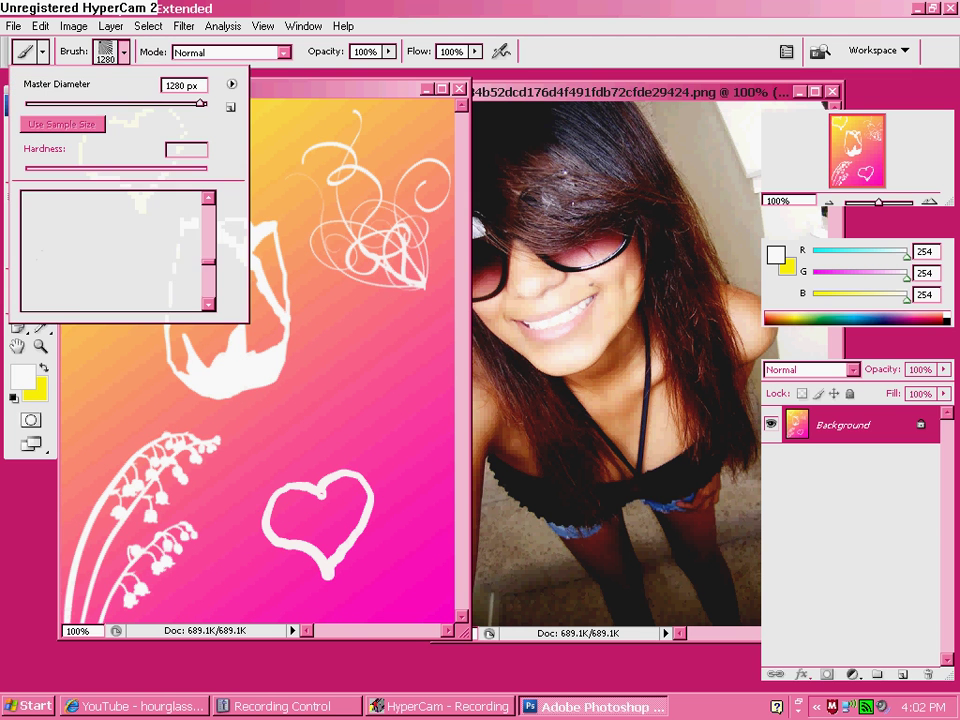
{"action": "left_click_drag", "start_coordinate": [200, 103], "coordinate": [193, 103]}
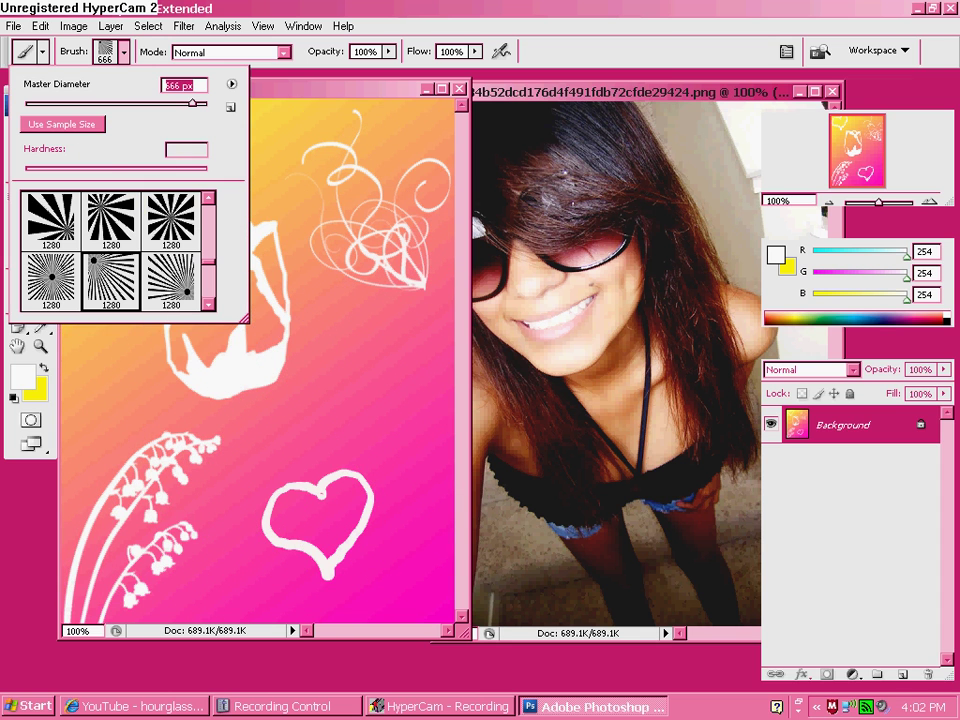
{"action": "left_click_drag", "start_coordinate": [193, 103], "coordinate": [195, 103]}
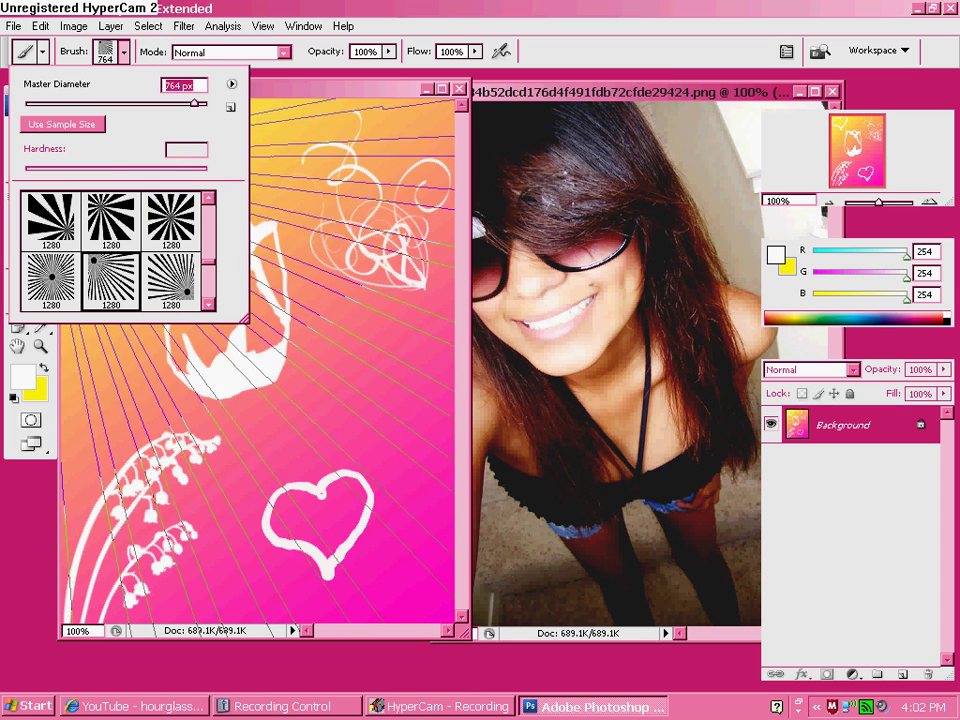
Stamp the white 764 px ray burst over the upper-left heart, undoing the trial placements.
{"action": "left_click", "coordinate": [124, 52]}
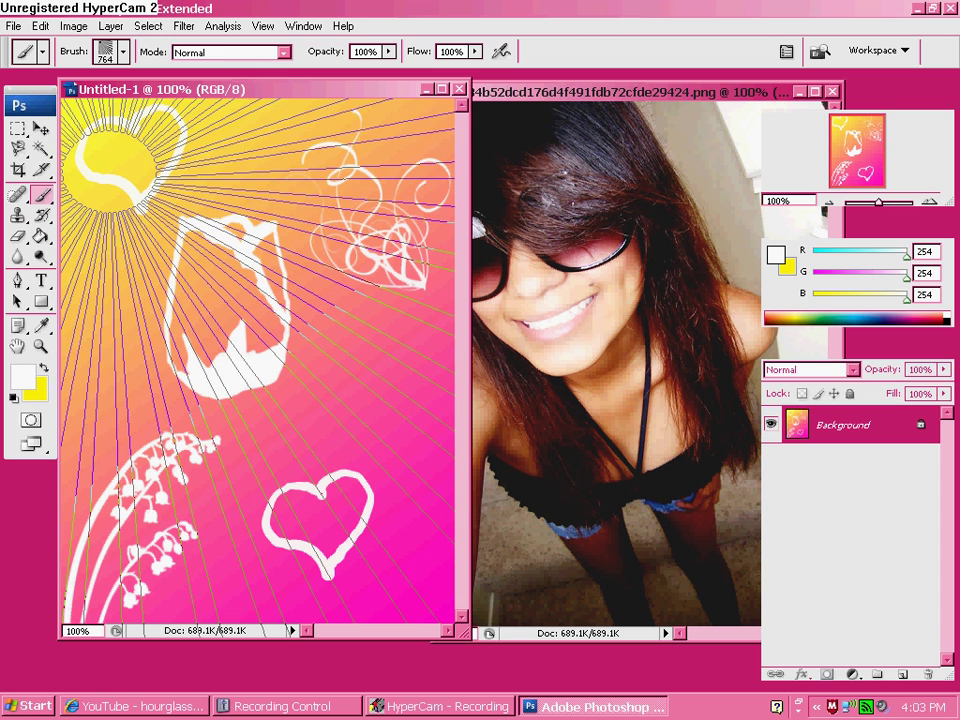
{"action": "key", "text": "ctrl+z"}
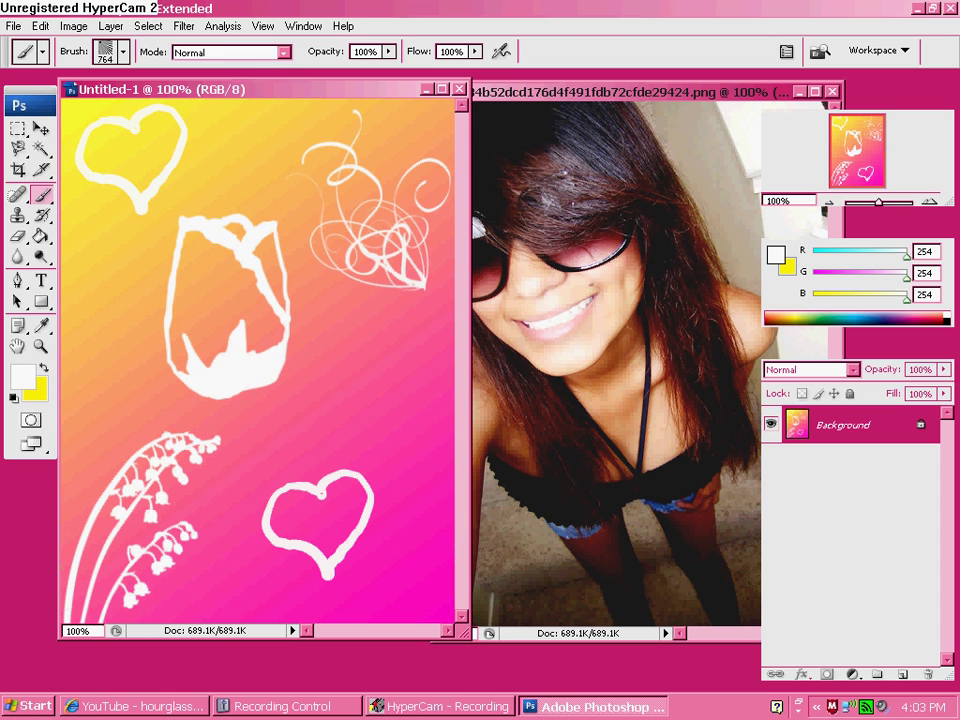
{"action": "left_click", "coordinate": [70, 235]}
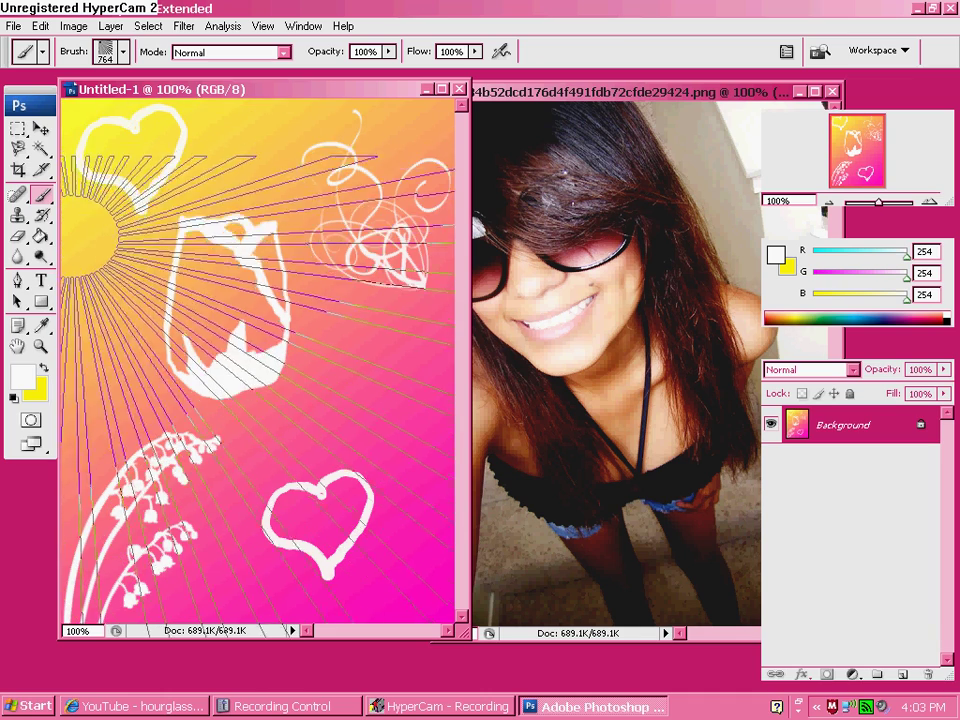
{"action": "key", "text": "ctrl+z"}
{"action": "left_click", "coordinate": [105, 150]}
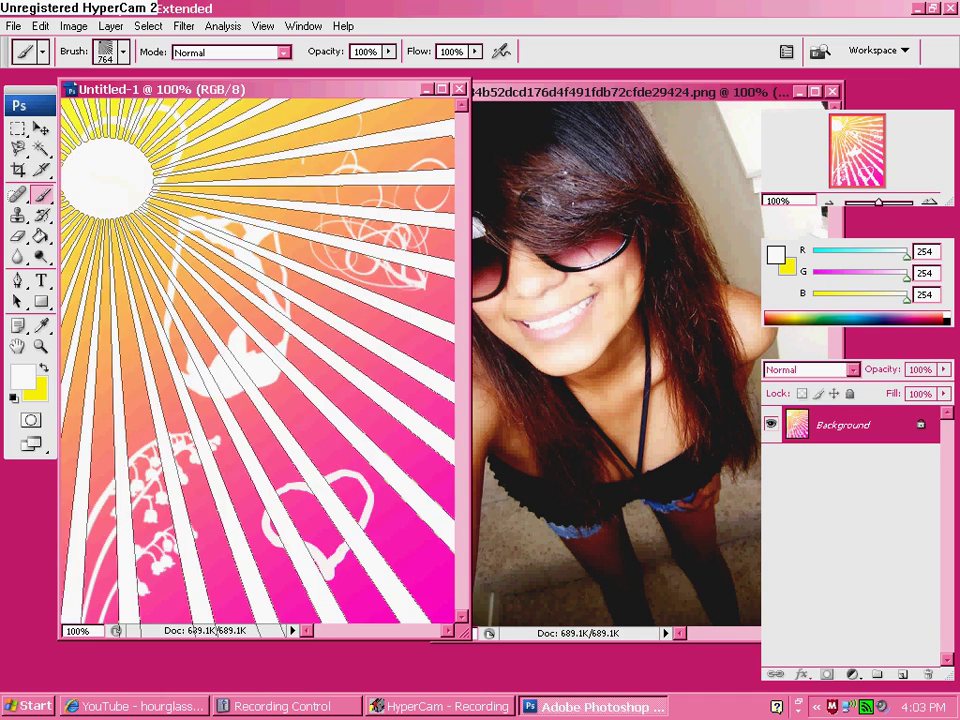
{"action": "left_click", "coordinate": [108, 162]}
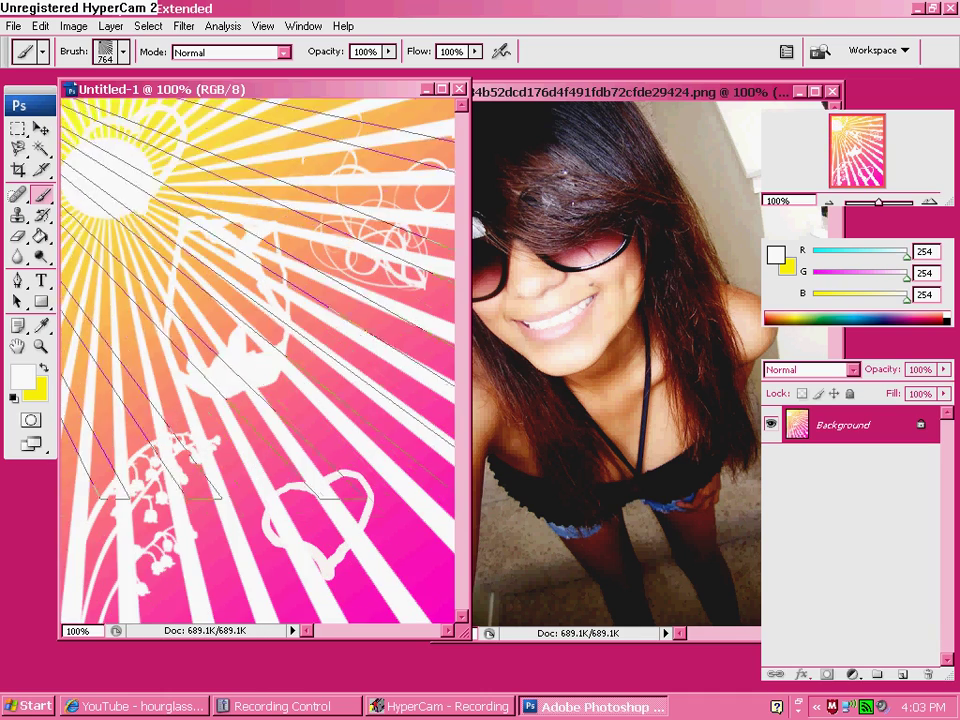
Try filling the white sun and rays with the pink hearts pattern using the Paint Bucket, and undo the fill.
{"action": "left_click", "coordinate": [41, 237]}
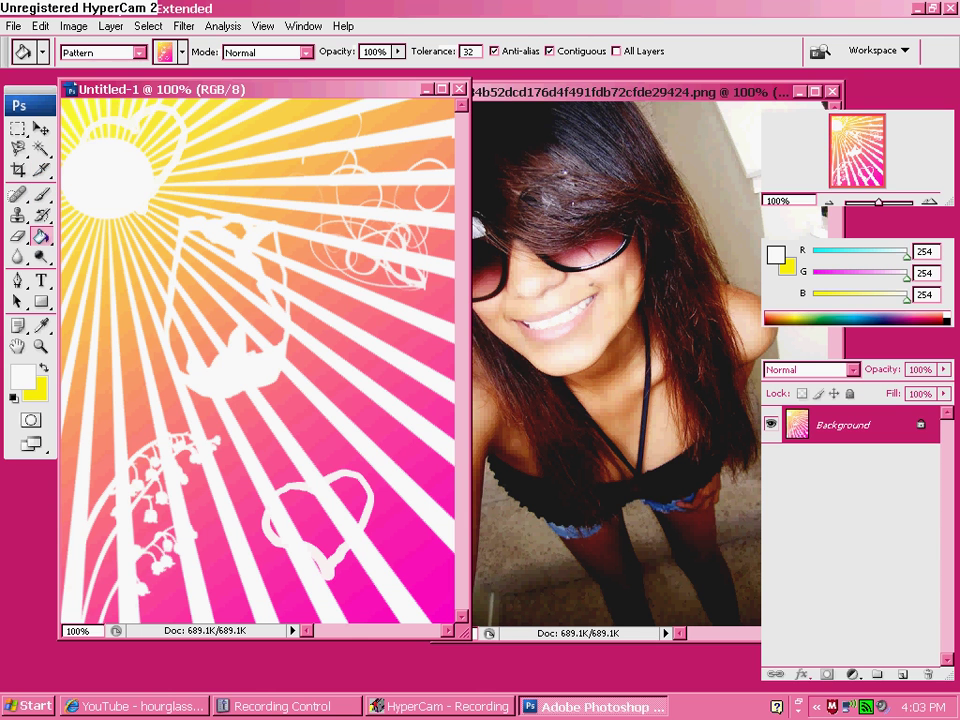
{"action": "left_click", "coordinate": [166, 50]}
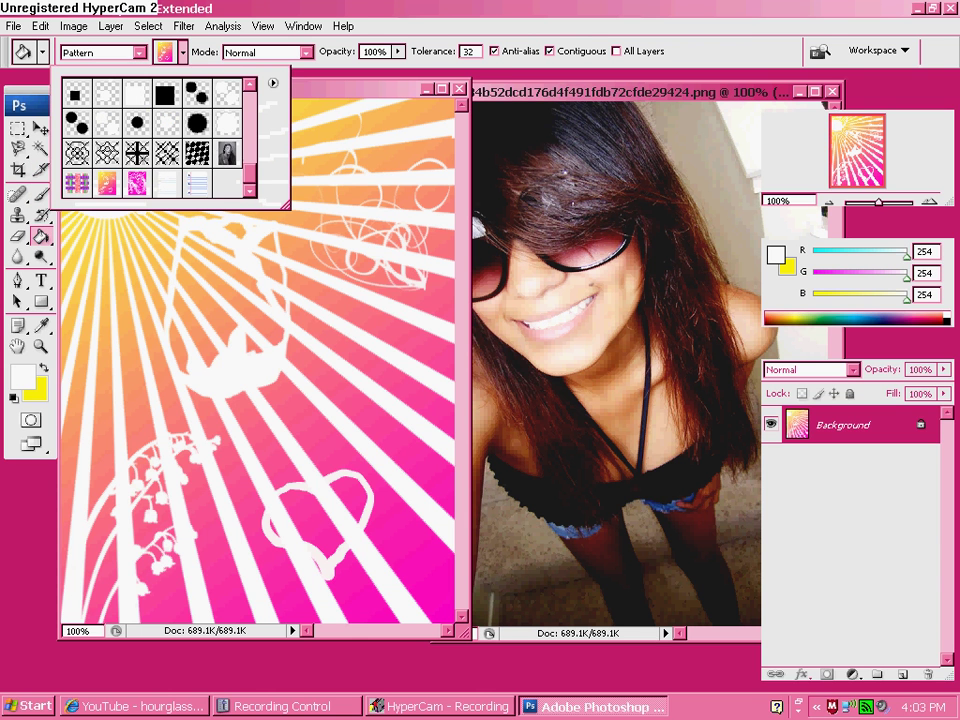
{"action": "double_click", "coordinate": [137, 183]}
{"action": "left_click", "coordinate": [127, 183]}
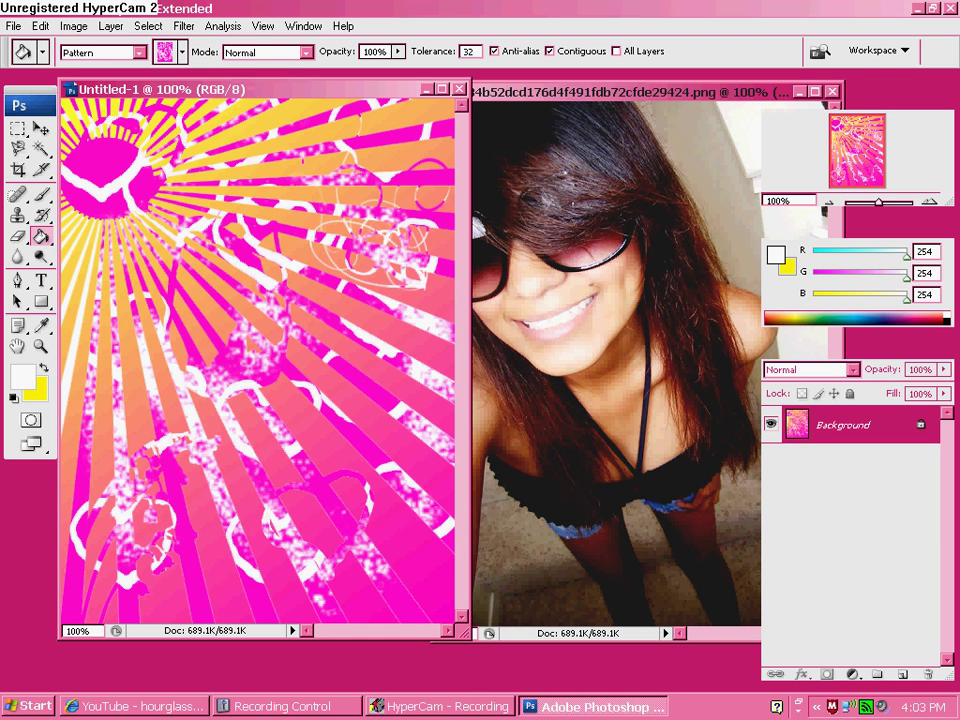
{"action": "left_click", "coordinate": [40, 26]}
{"action": "left_click", "coordinate": [55, 41]}
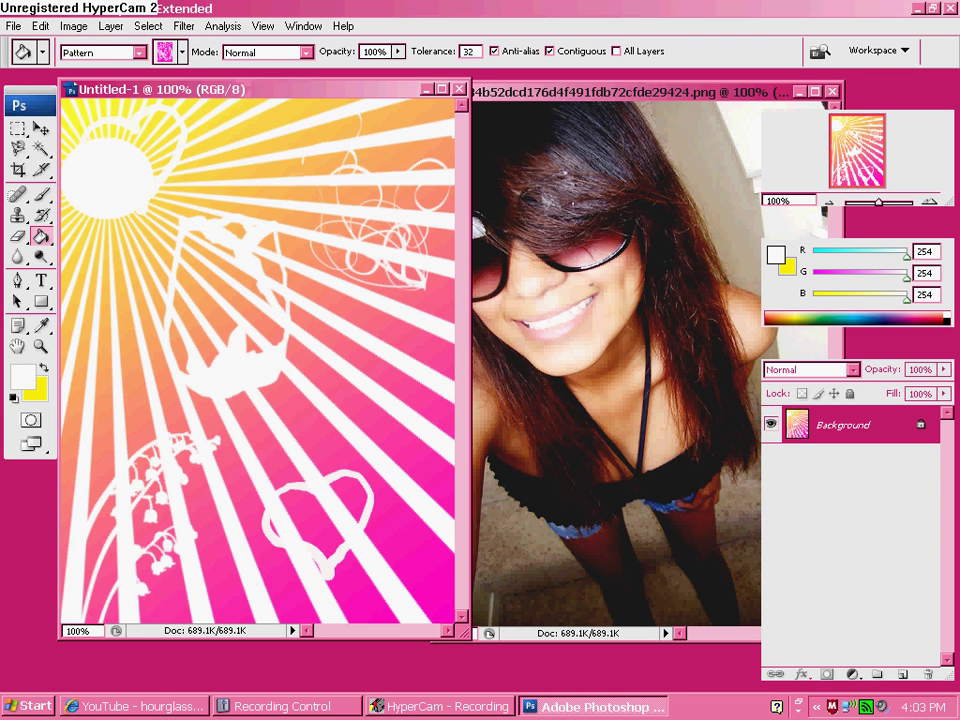
Add a new empty layer above the Background with the default settings.
{"action": "left_click", "coordinate": [110, 26]}
{"action": "mouse_move", "coordinate": [150, 46]}
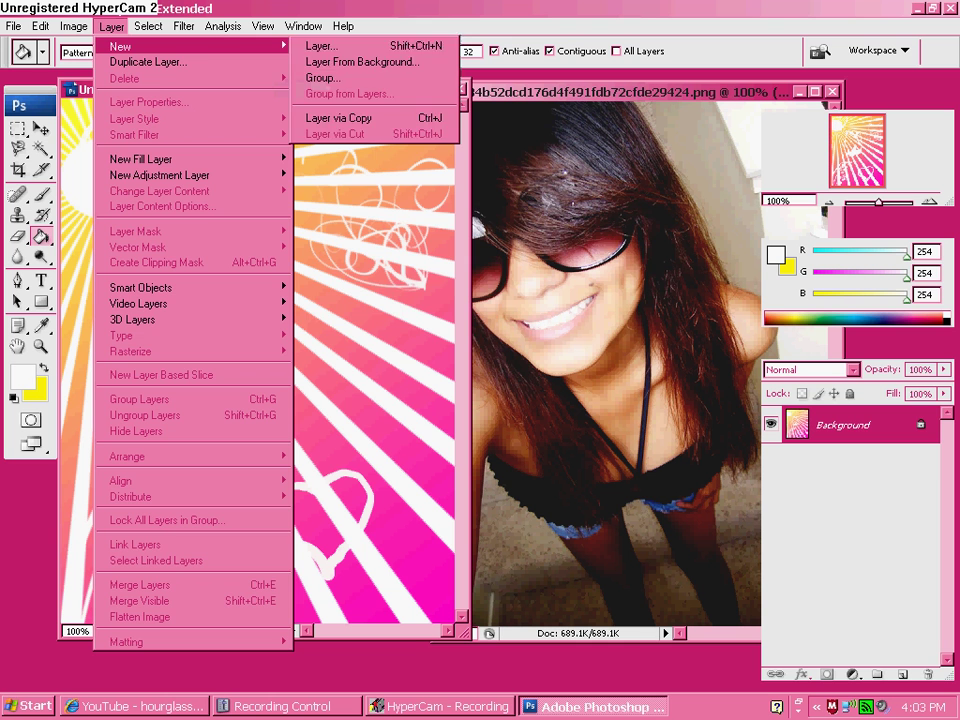
{"action": "left_click", "coordinate": [321, 46]}
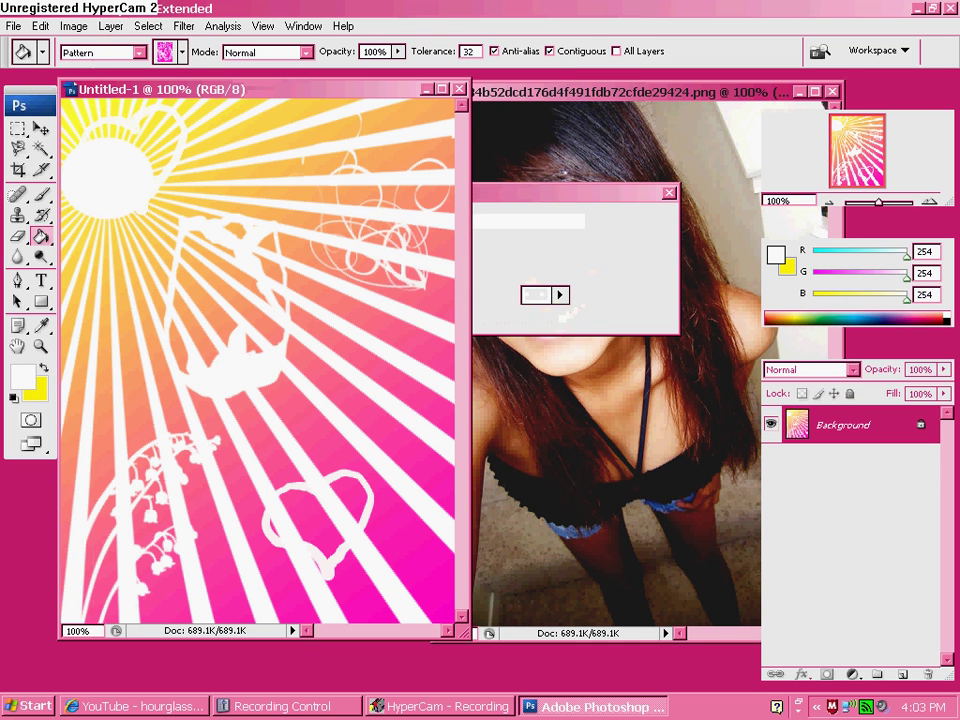
{"action": "key", "text": "Return"}
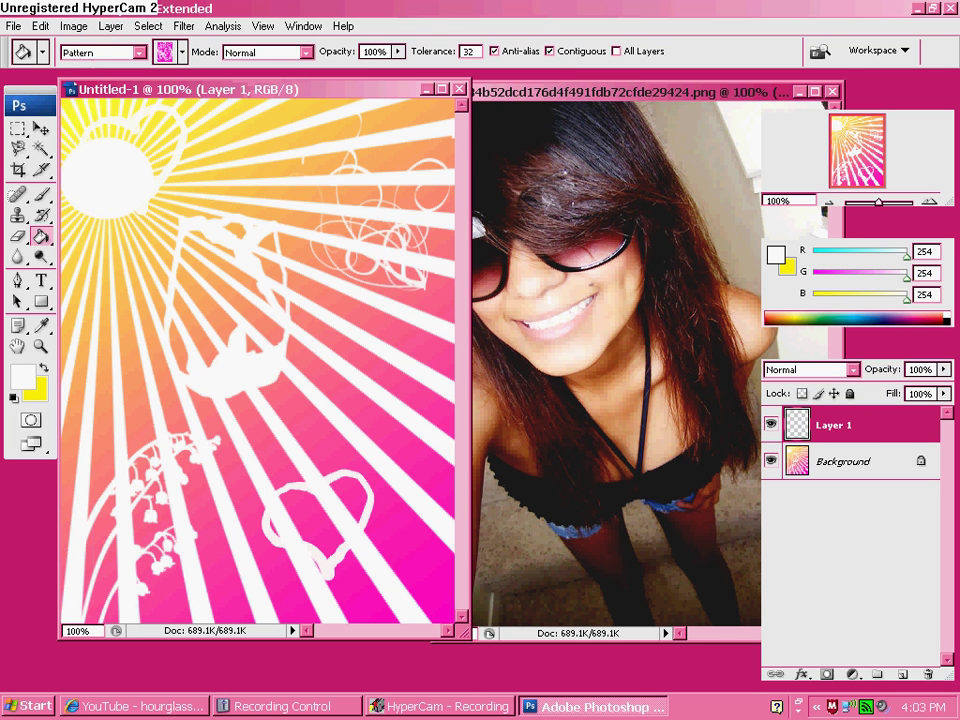
Try filling the new empty layer with the pink hearts pattern, and undo the fill.
{"action": "left_click", "coordinate": [258, 340]}
{"action": "left_click", "coordinate": [40, 26]}
{"action": "left_click", "coordinate": [70, 41]}
Try a Magic Wand selection on Layer 1, and clear the selection.
{"action": "left_click", "coordinate": [17, 148]}
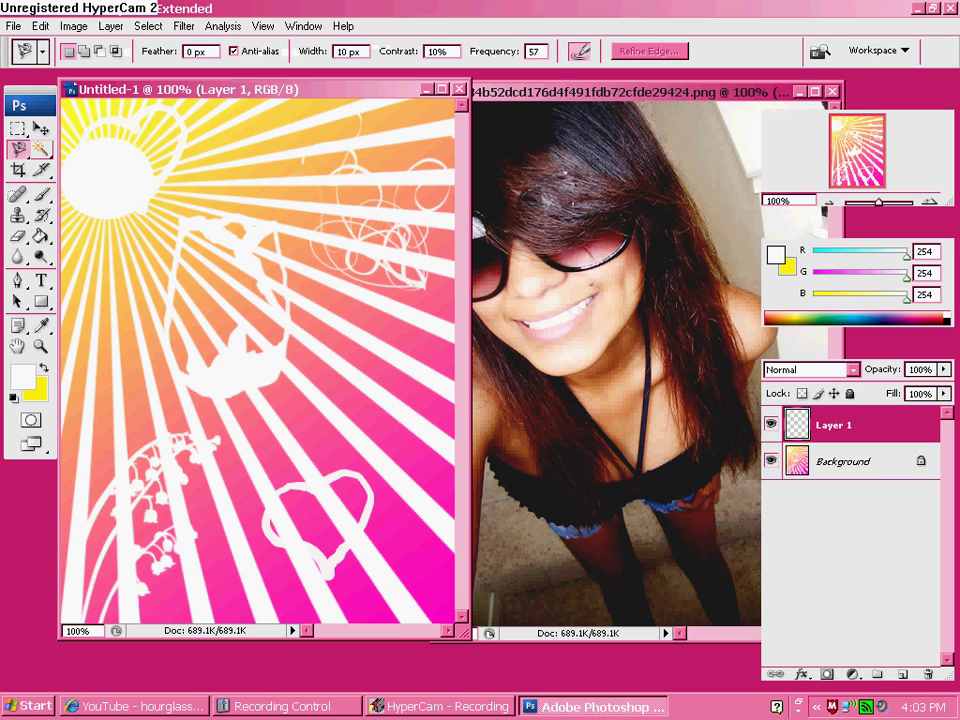
{"action": "left_click", "coordinate": [41, 148]}
{"action": "left_click", "coordinate": [76, 128]}
{"action": "right_click", "coordinate": [113, 178]}
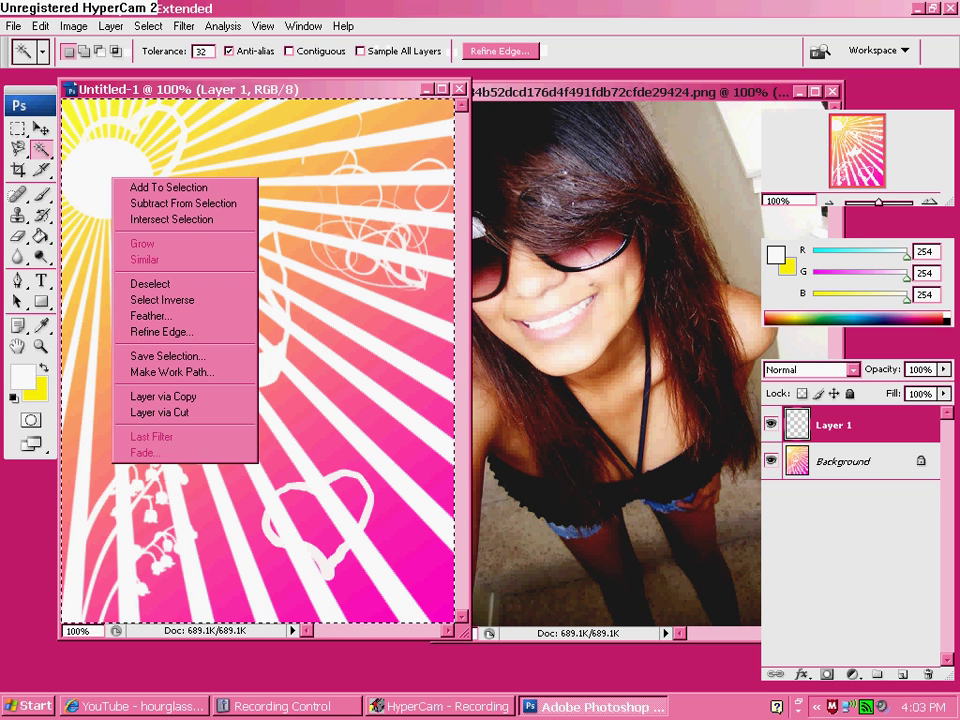
{"action": "key", "text": "Escape"}
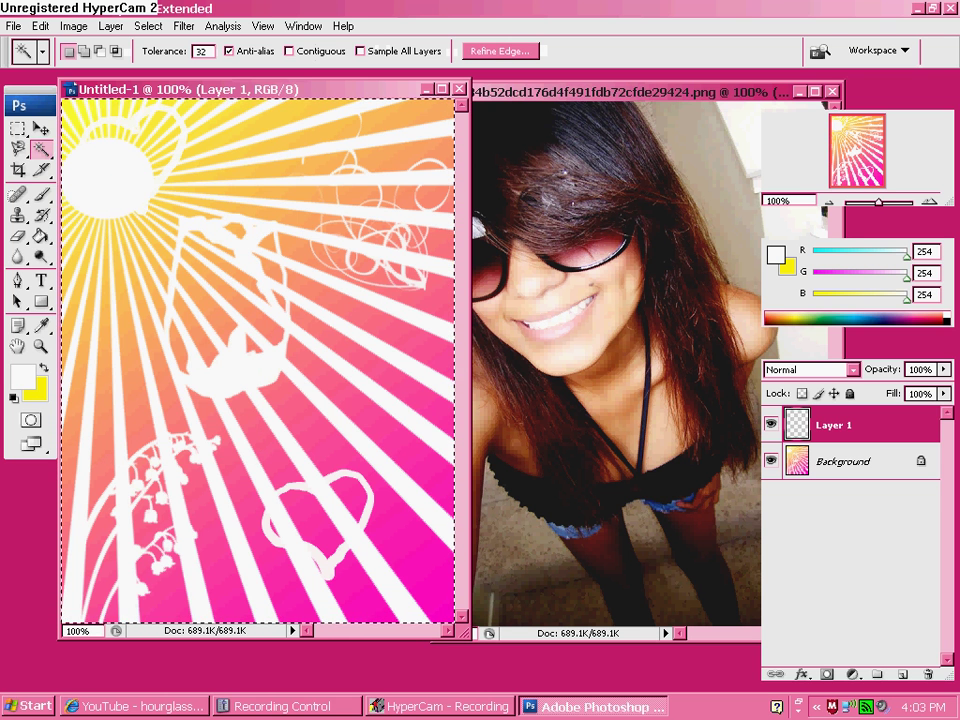
{"action": "left_click", "coordinate": [17, 148]}
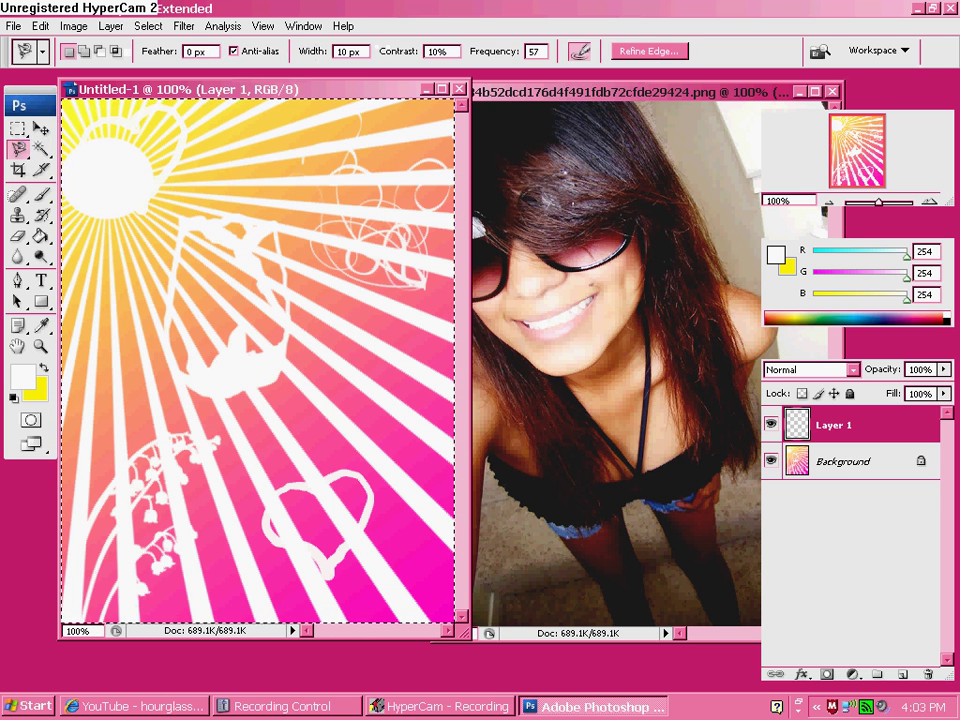
{"action": "right_click", "coordinate": [85, 117]}
{"action": "left_click", "coordinate": [115, 127]}
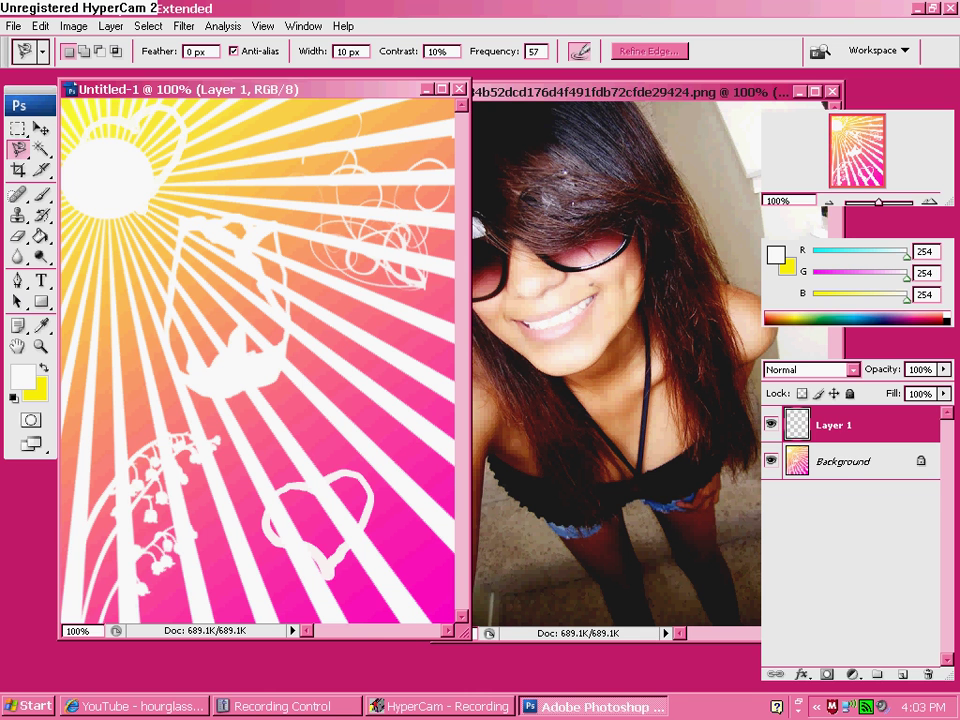
Try the Paint Bucket with the pink hearts pattern on Layer 1 once more, and undo it.
{"action": "left_click", "coordinate": [40, 237]}
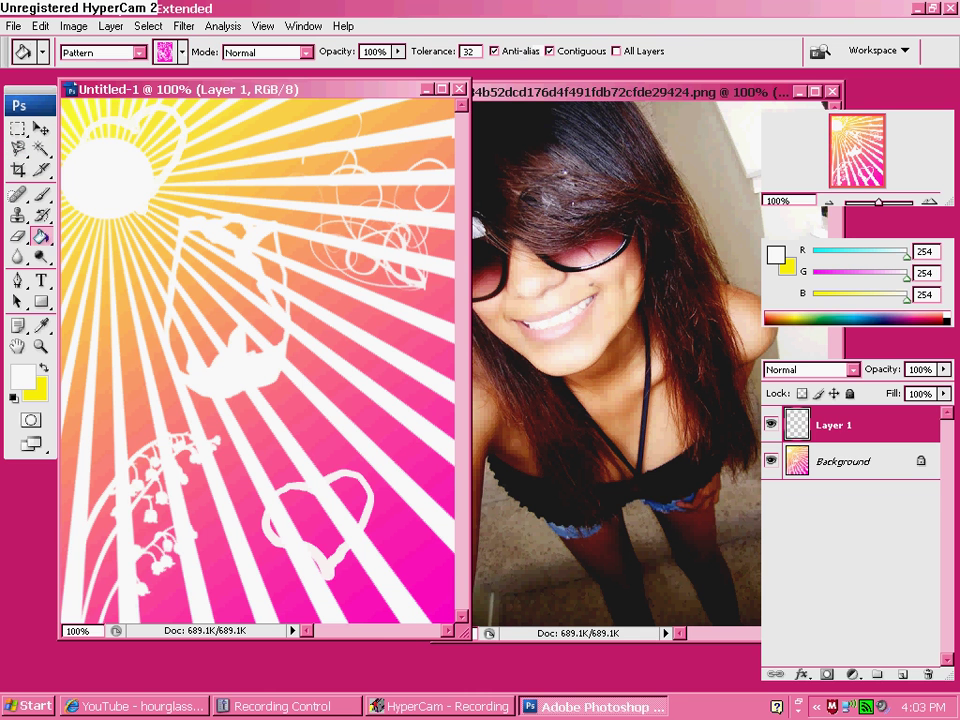
{"action": "left_click", "coordinate": [125, 232]}
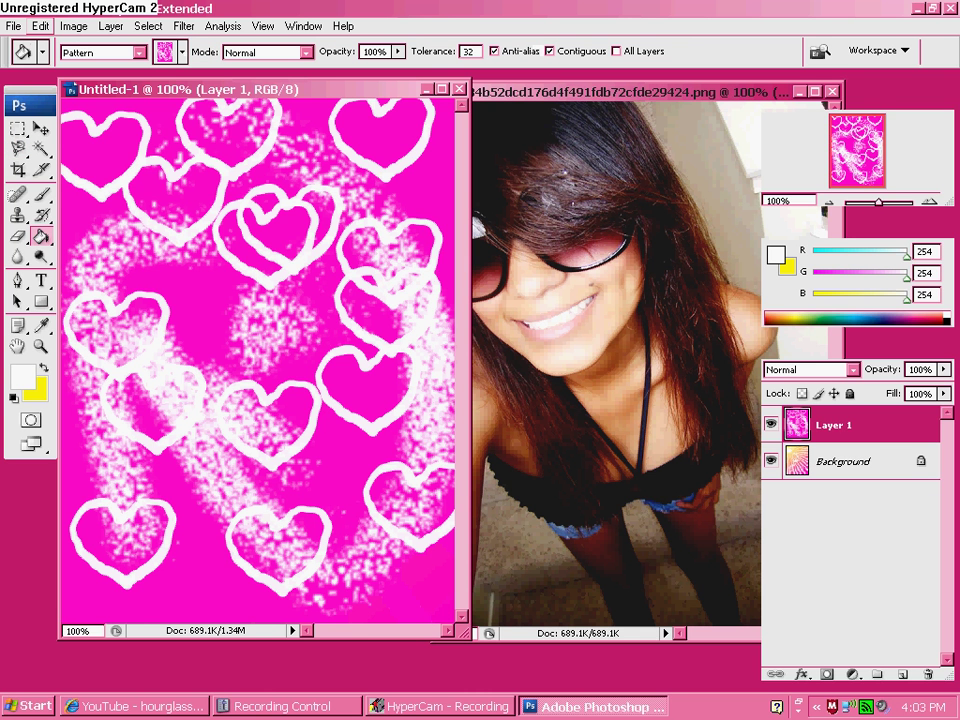
{"action": "left_click", "coordinate": [40, 27]}
{"action": "left_click", "coordinate": [80, 34]}
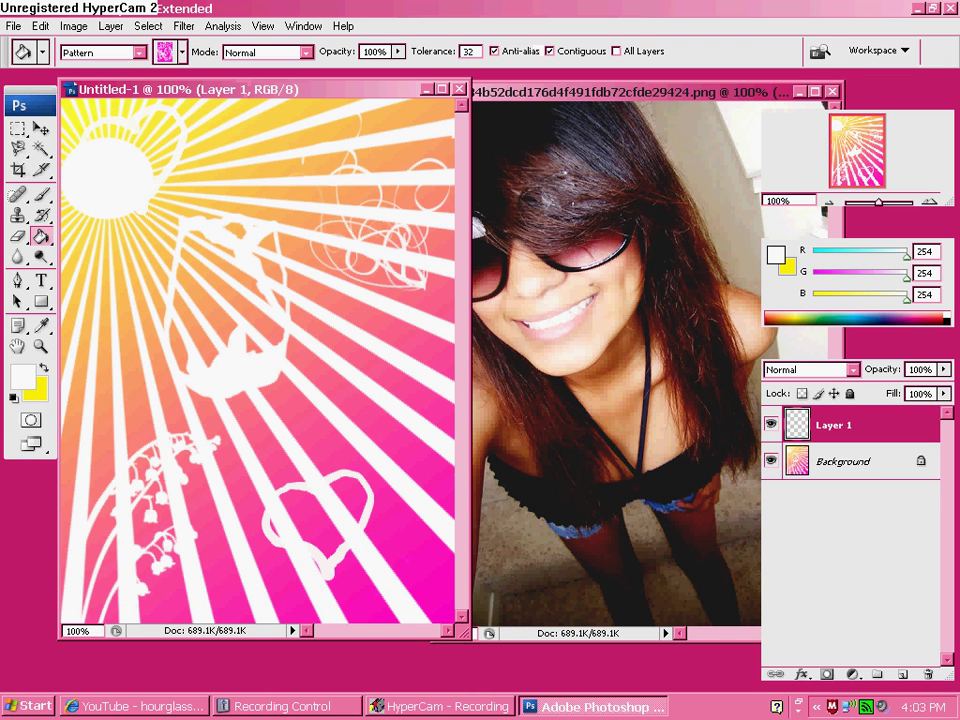
Set the Paint Bucket to fill with the foreground colour and pick a bright purple (RGB 184, 16, 246).
{"action": "left_click", "coordinate": [138, 52]}
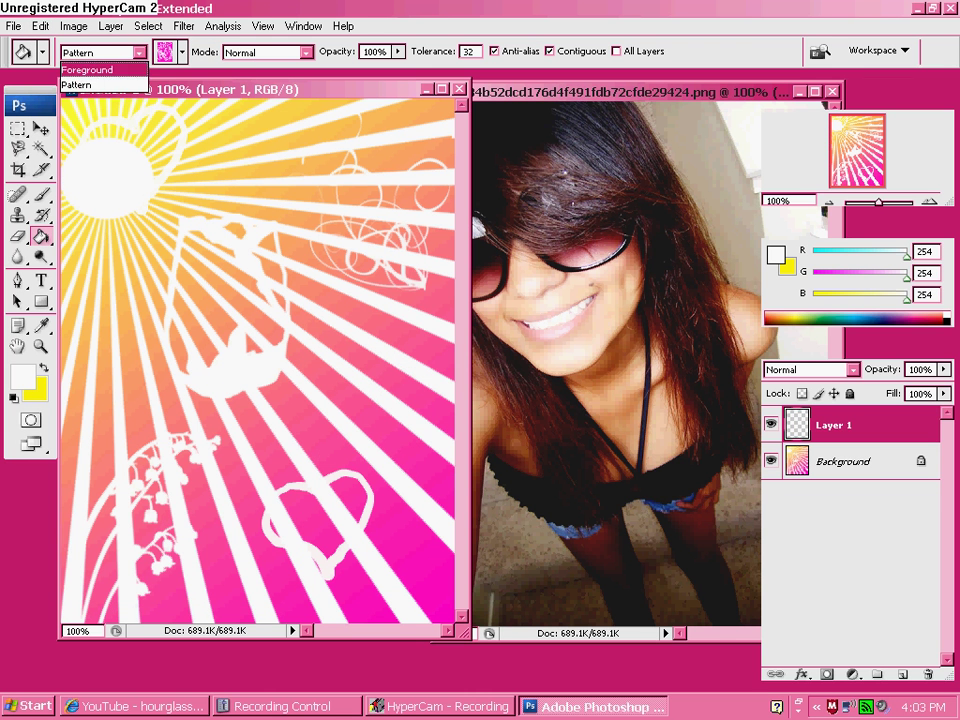
{"action": "left_click", "coordinate": [87, 70]}
{"action": "left_click", "coordinate": [22, 376]}
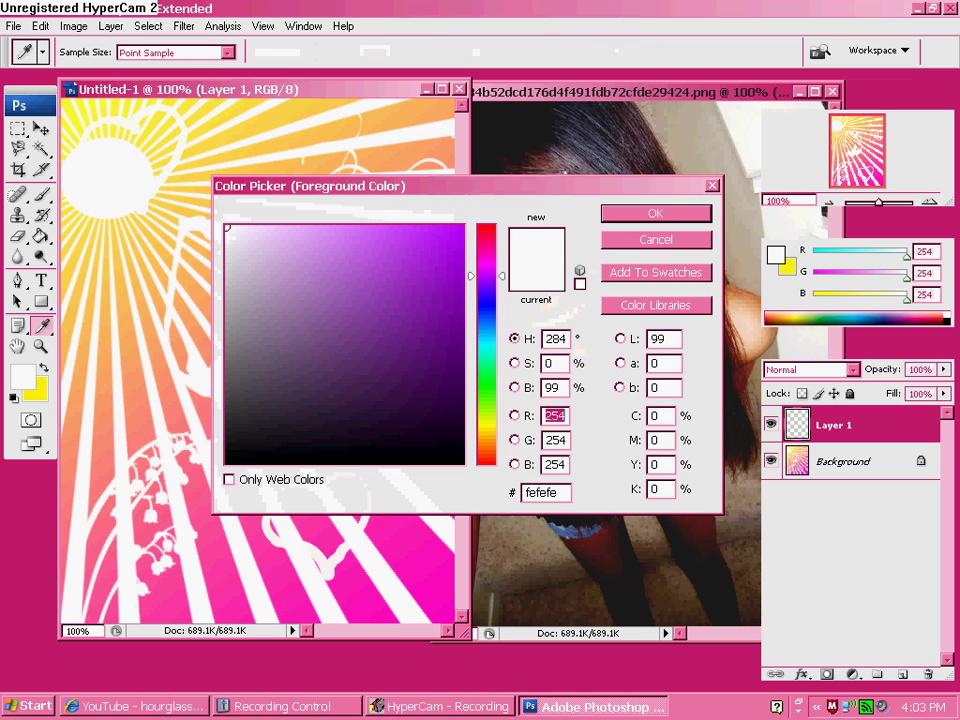
{"action": "left_click", "coordinate": [448, 229]}
{"action": "key", "text": "Return"}
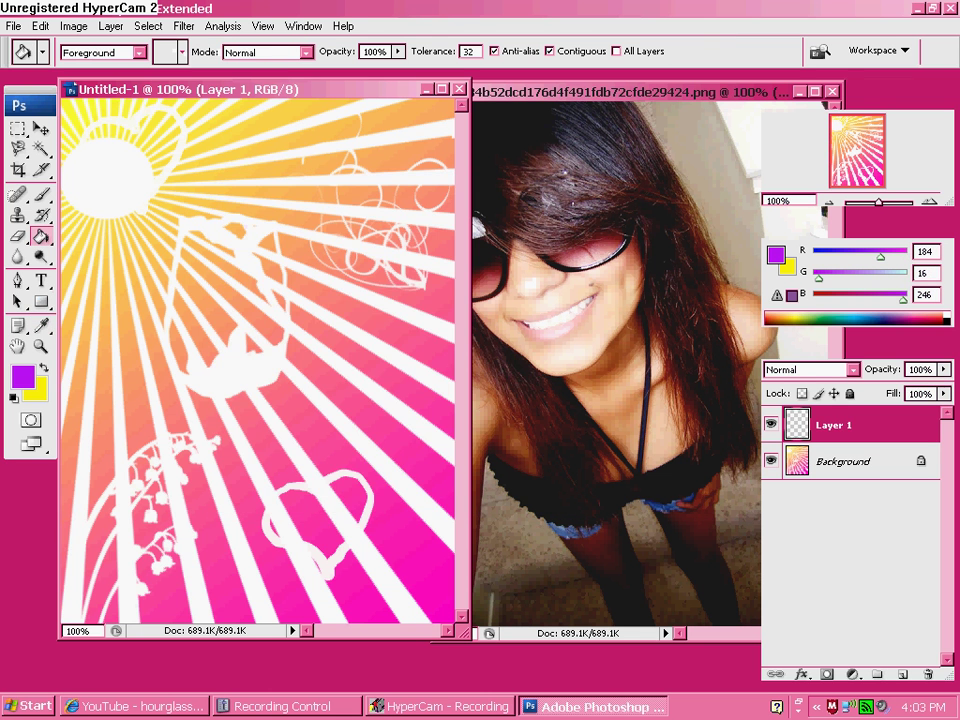
Try filling Layer 1 with the purple foreground colour, and undo the fill.
{"action": "left_click", "coordinate": [258, 340]}
{"action": "left_click", "coordinate": [40, 27]}
{"action": "left_click", "coordinate": [70, 46]}
Try filling the sun and rays on the Background layer with purple, and undo the fill.
{"action": "left_click", "coordinate": [843, 461]}
{"action": "left_click", "coordinate": [112, 176]}
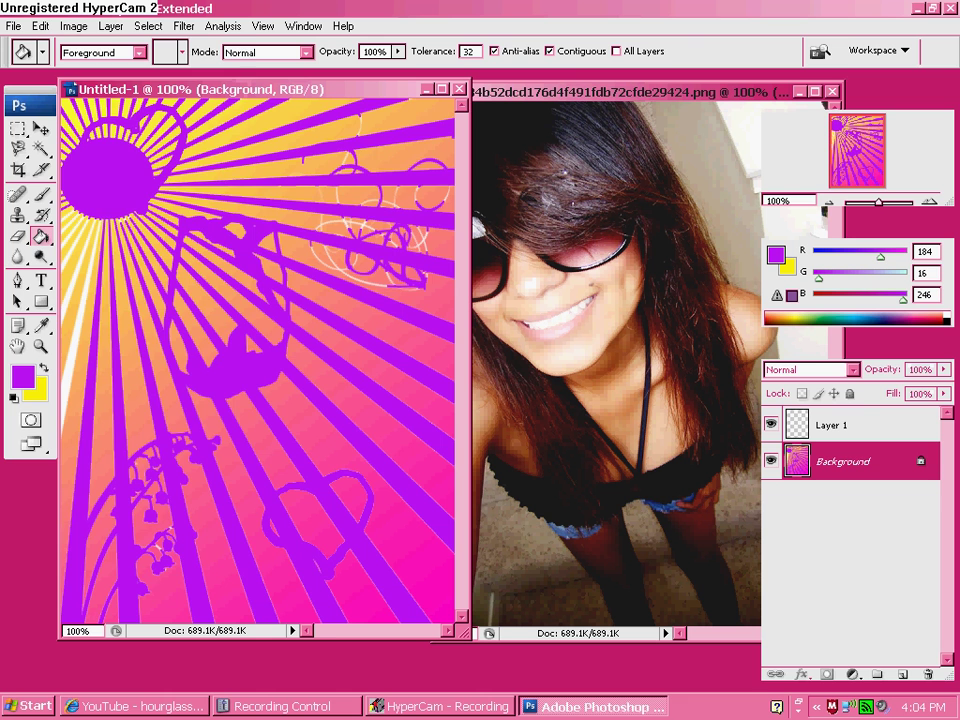
{"action": "left_click", "coordinate": [40, 26]}
{"action": "left_click", "coordinate": [60, 43]}
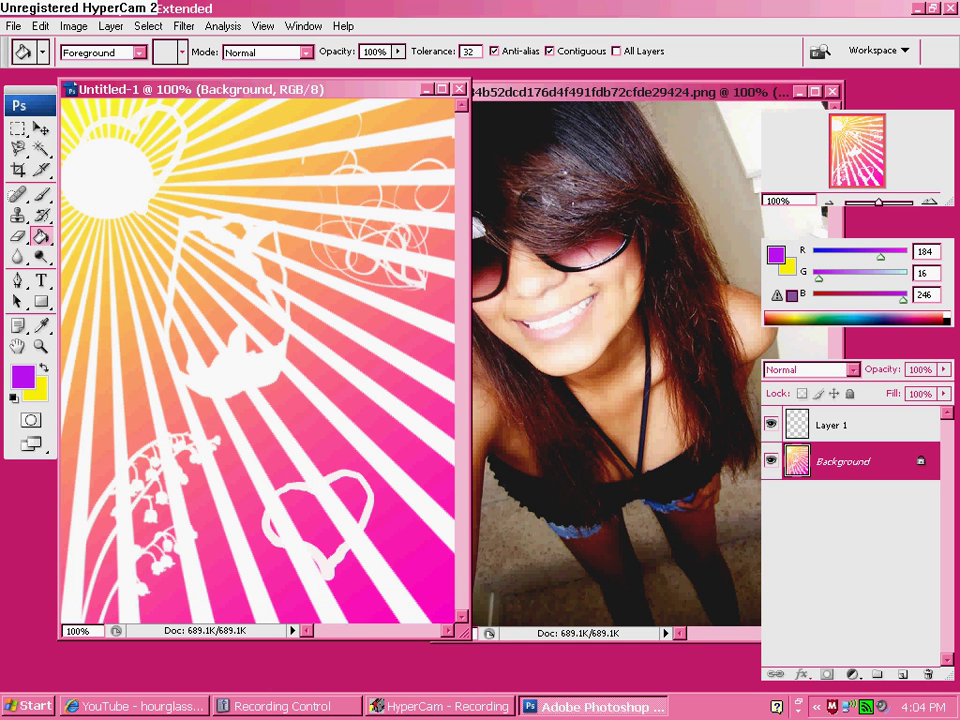
Step back through the edit history to the blank canvas, removing Layer 1, the ray burst and the gradient pattern.
{"action": "left_click", "coordinate": [40, 26]}
{"action": "left_click", "coordinate": [85, 45]}
{"action": "left_click", "coordinate": [40, 26]}
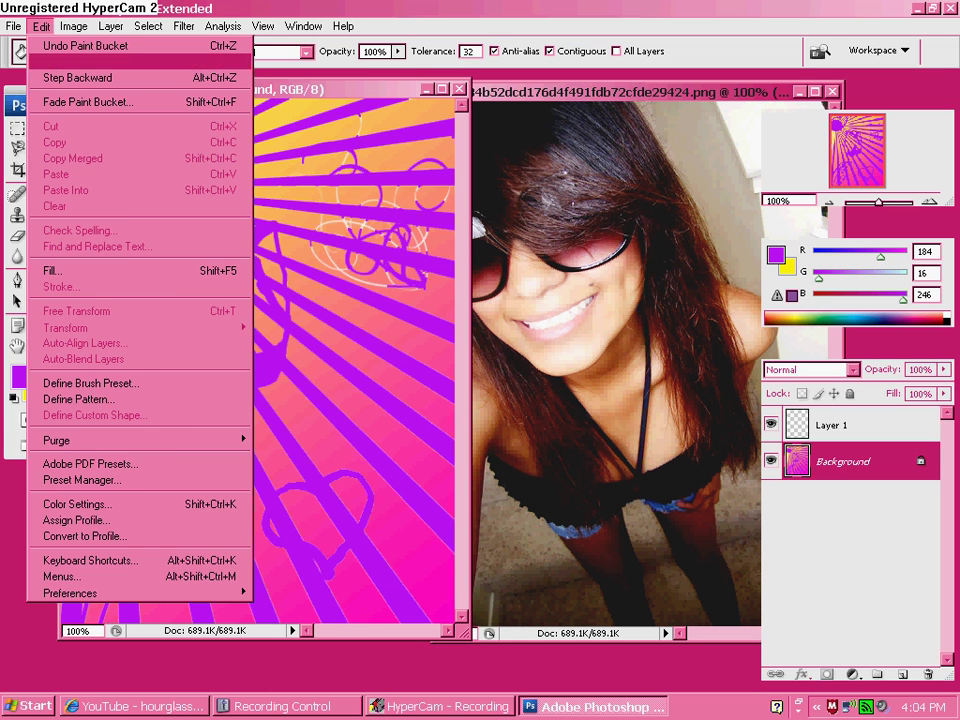
{"action": "left_click", "coordinate": [78, 77]}
{"action": "left_click", "coordinate": [40, 26]}
{"action": "left_click", "coordinate": [78, 77]}
{"action": "left_click", "coordinate": [40, 26]}
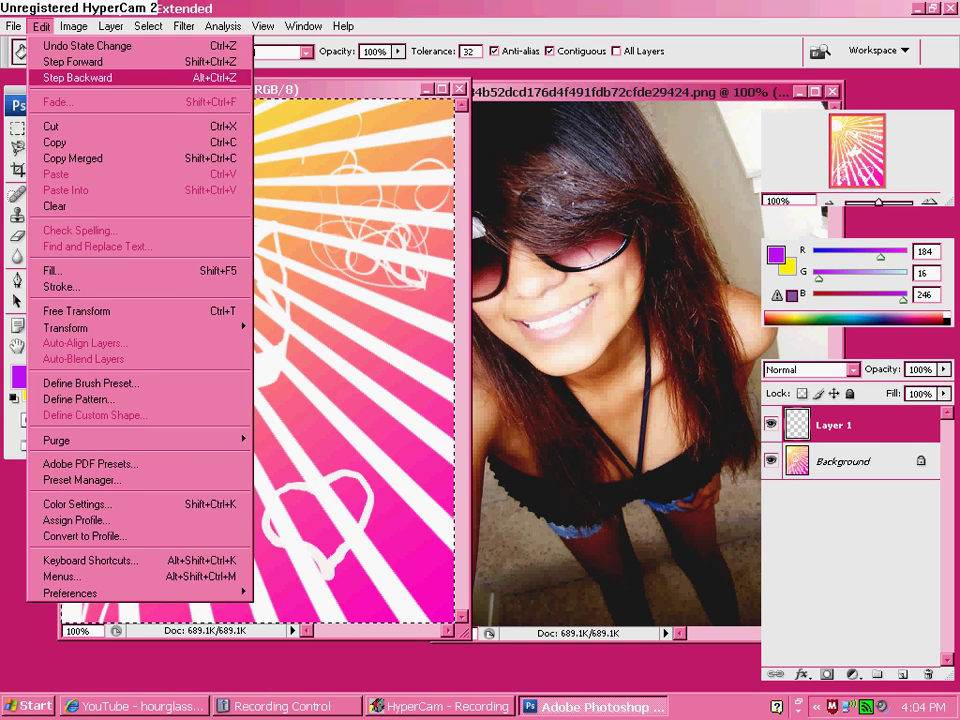
{"action": "left_click", "coordinate": [78, 77]}
{"action": "left_click", "coordinate": [40, 26]}
{"action": "left_click", "coordinate": [78, 77]}
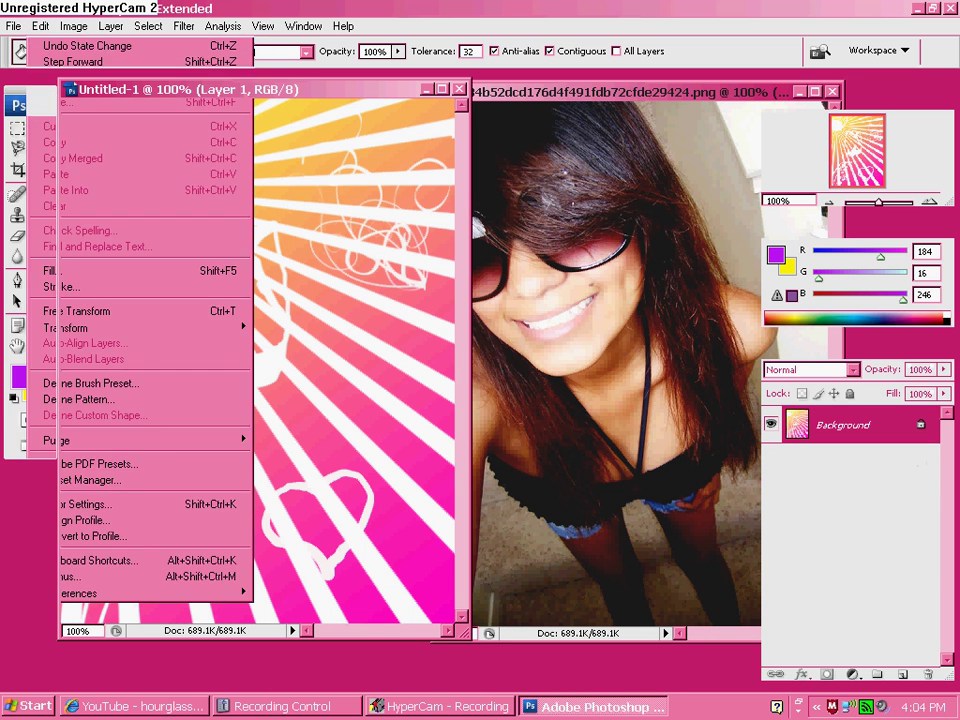
{"action": "left_click", "coordinate": [40, 26]}
{"action": "left_click", "coordinate": [78, 77]}
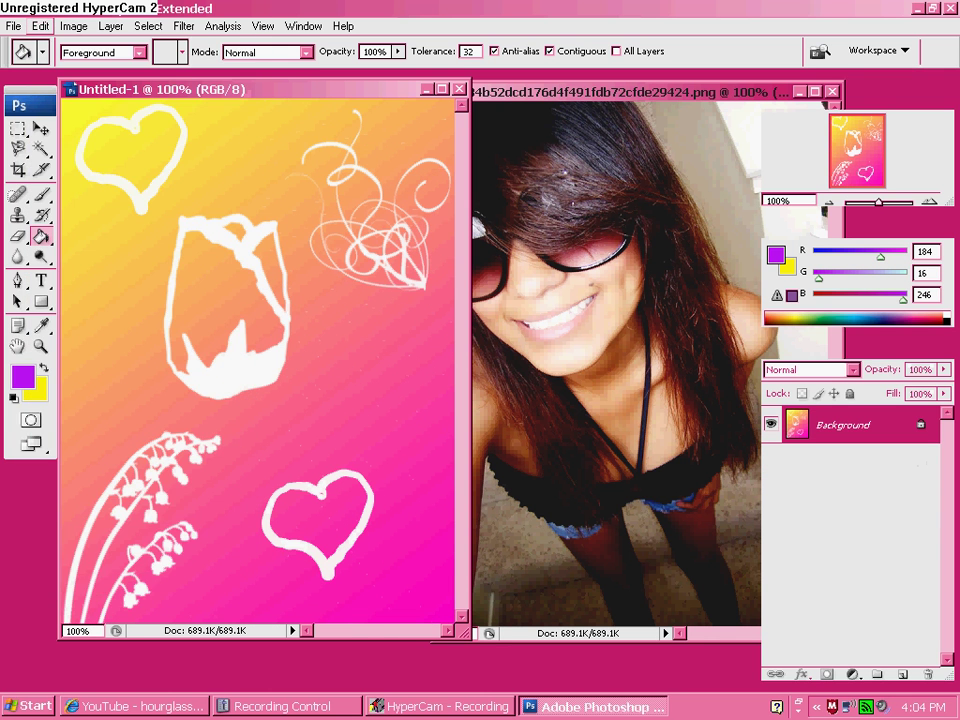
{"action": "left_click", "coordinate": [40, 26]}
{"action": "left_click", "coordinate": [78, 77]}
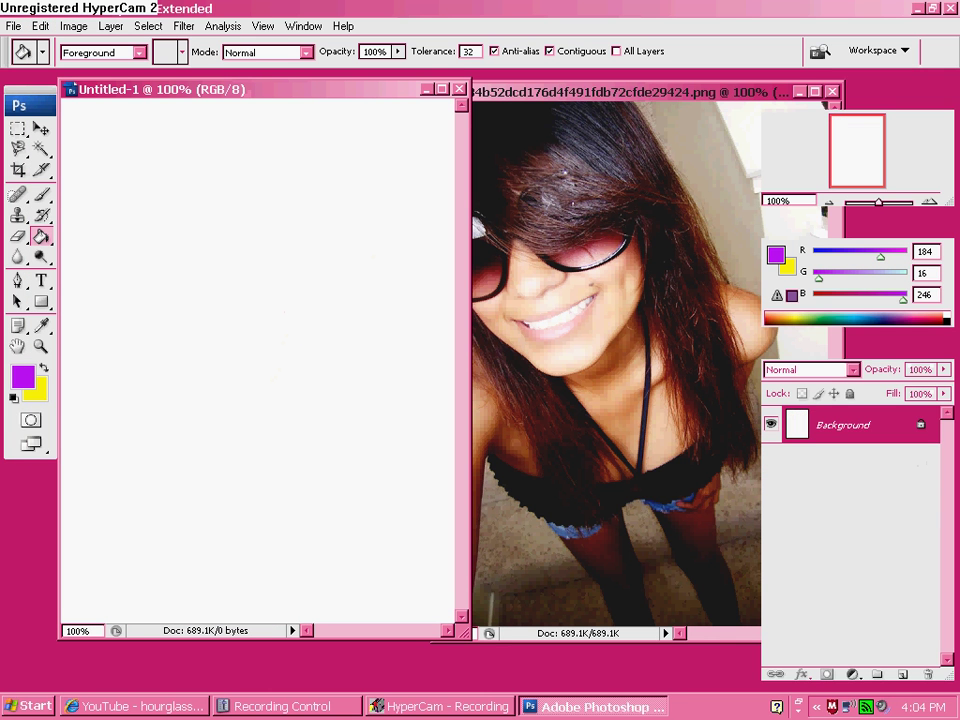
Set the Paint Bucket's fill source to Pattern and open the pattern presets.
{"action": "left_click", "coordinate": [100, 52]}
{"action": "left_click", "coordinate": [80, 77]}
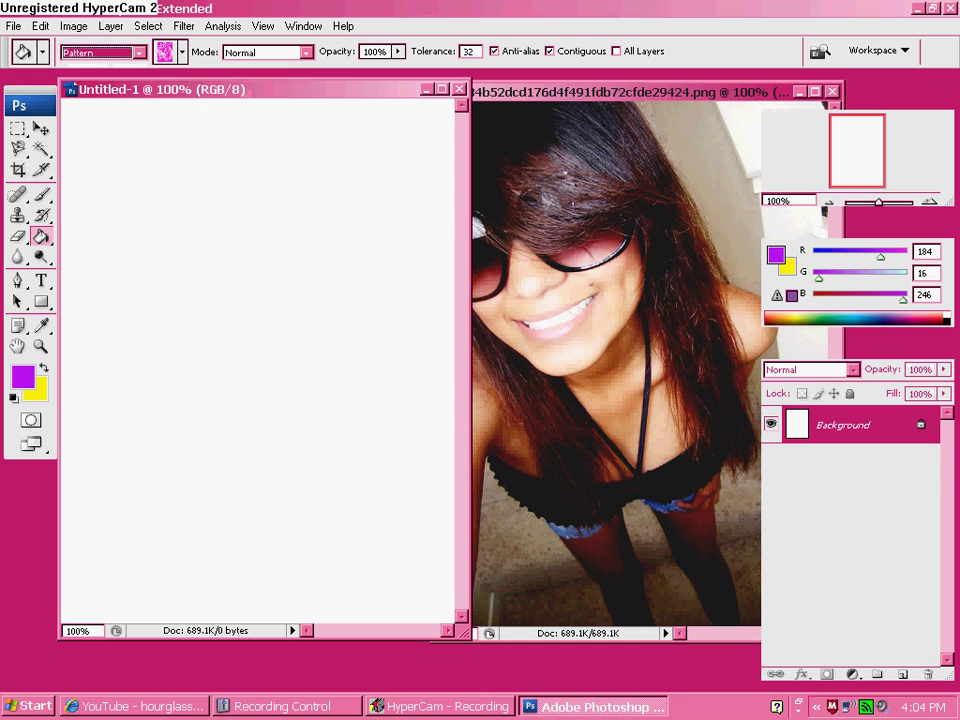
{"action": "left_click", "coordinate": [182, 52]}
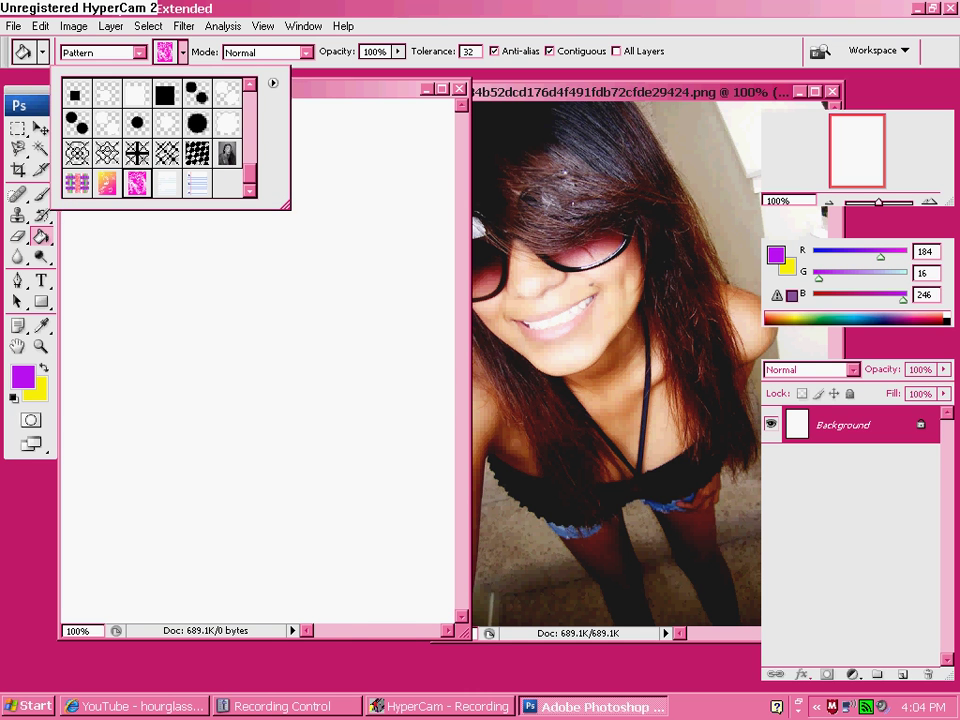
Try filling the blank canvas with the pink hearts pattern, and undo the fill.
{"action": "left_click", "coordinate": [257, 340]}
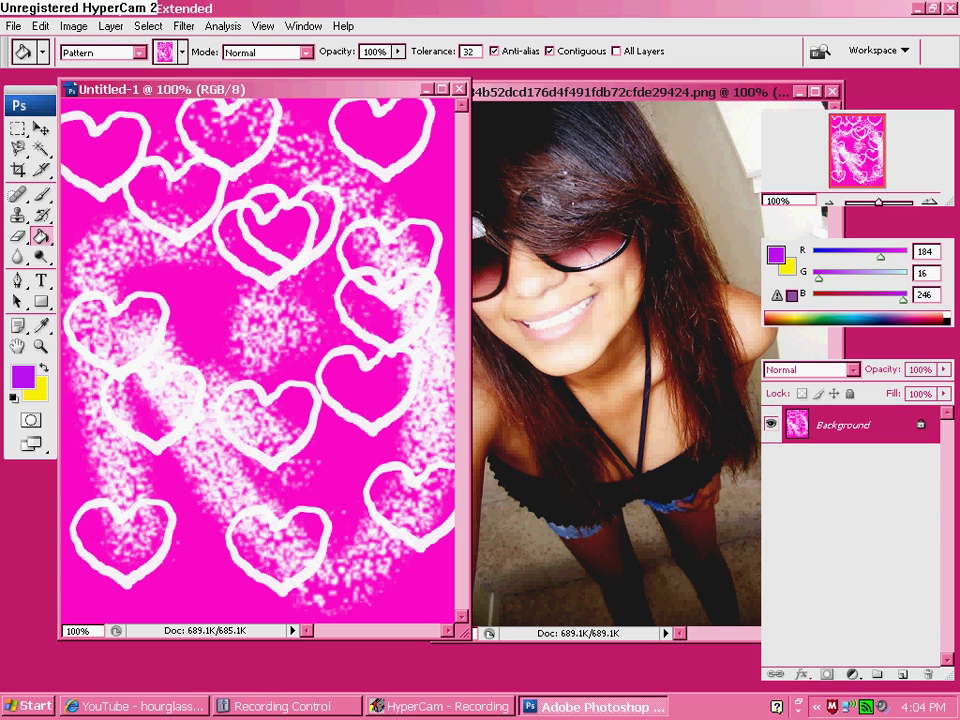
{"action": "left_click", "coordinate": [40, 26]}
{"action": "left_click", "coordinate": [55, 43]}
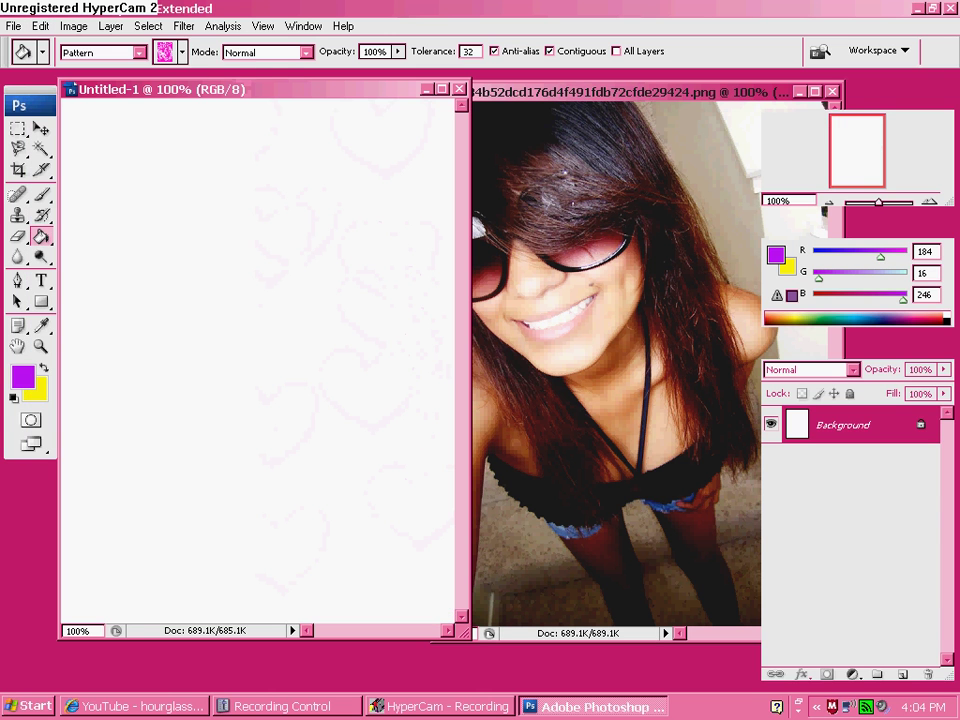
Try filling the blank canvas with the pink and purple dots-and-dogs pattern, and undo the fill.
{"action": "left_click", "coordinate": [182, 52]}
{"action": "scroll", "coordinate": [155, 137], "scroll_direction": "up", "scroll_amount": 5}
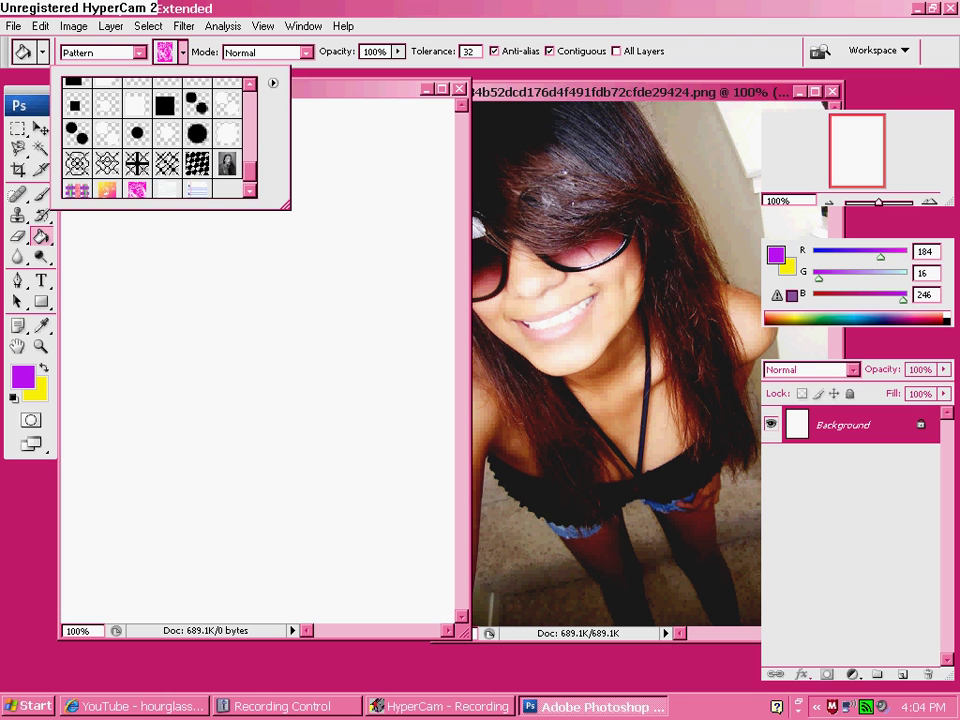
{"action": "scroll", "coordinate": [155, 137], "scroll_direction": "up", "scroll_amount": 5}
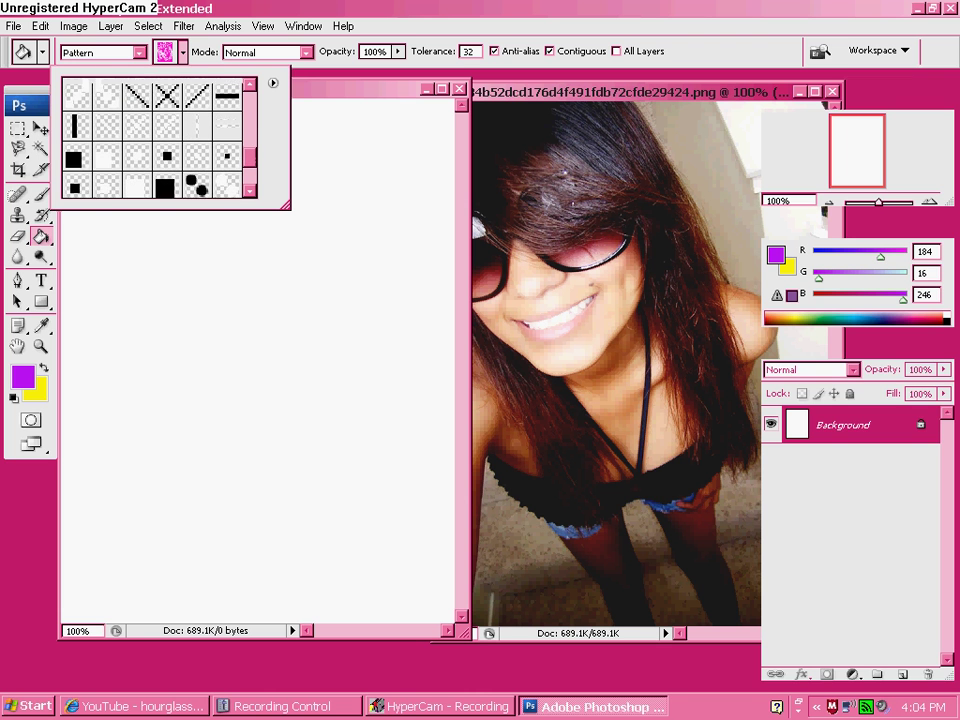
{"action": "scroll", "coordinate": [155, 137], "scroll_direction": "up", "scroll_amount": 3}
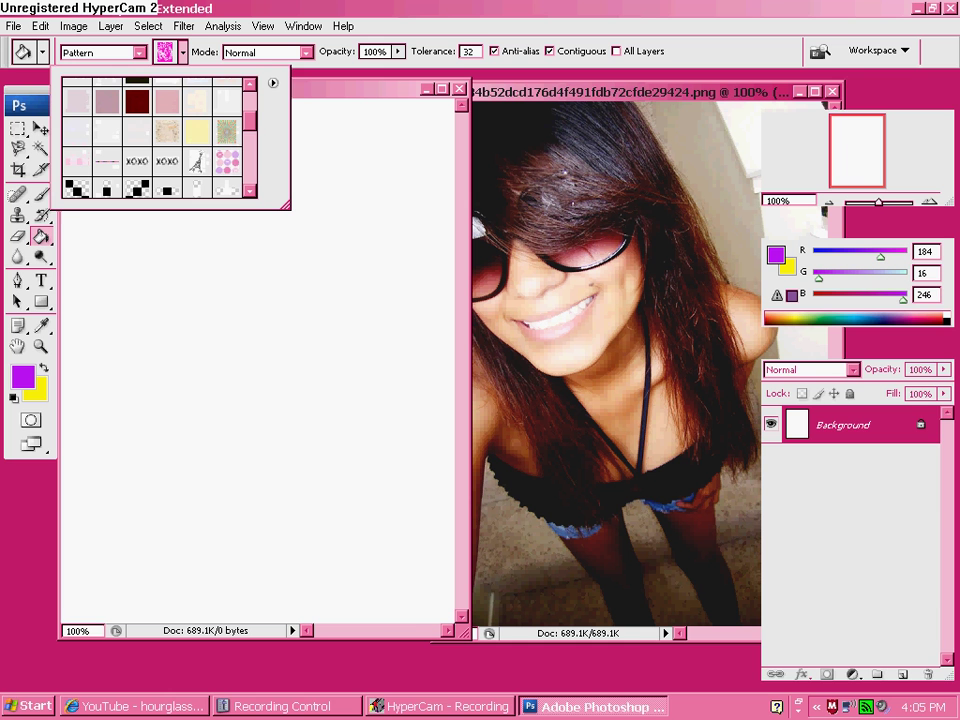
{"action": "double_click", "coordinate": [227, 162]}
{"action": "left_click", "coordinate": [256, 300]}
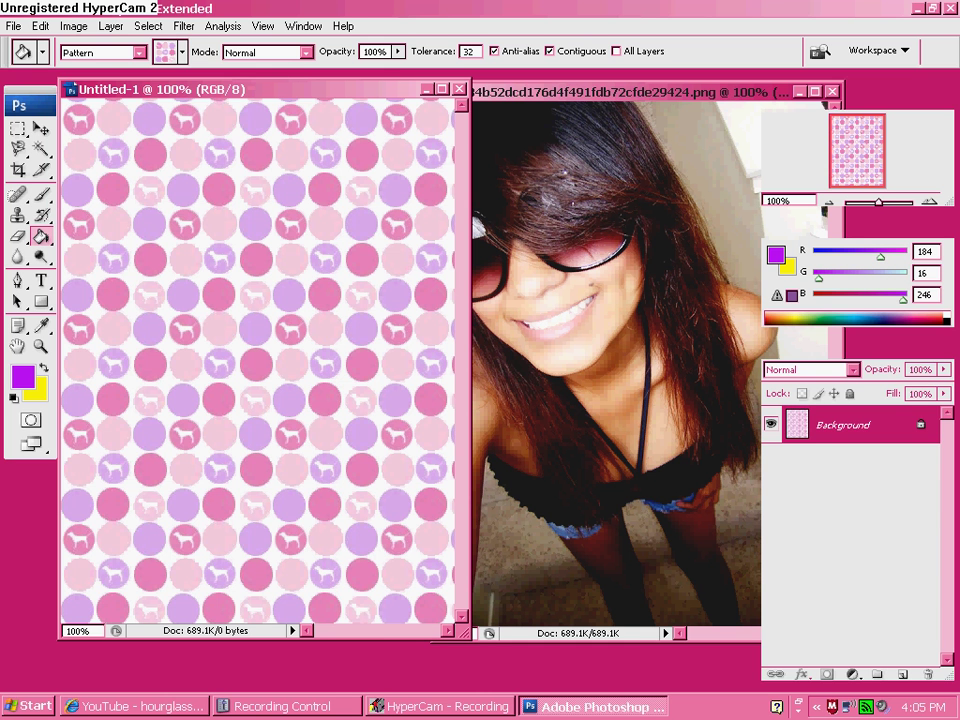
{"action": "left_click", "coordinate": [40, 26]}
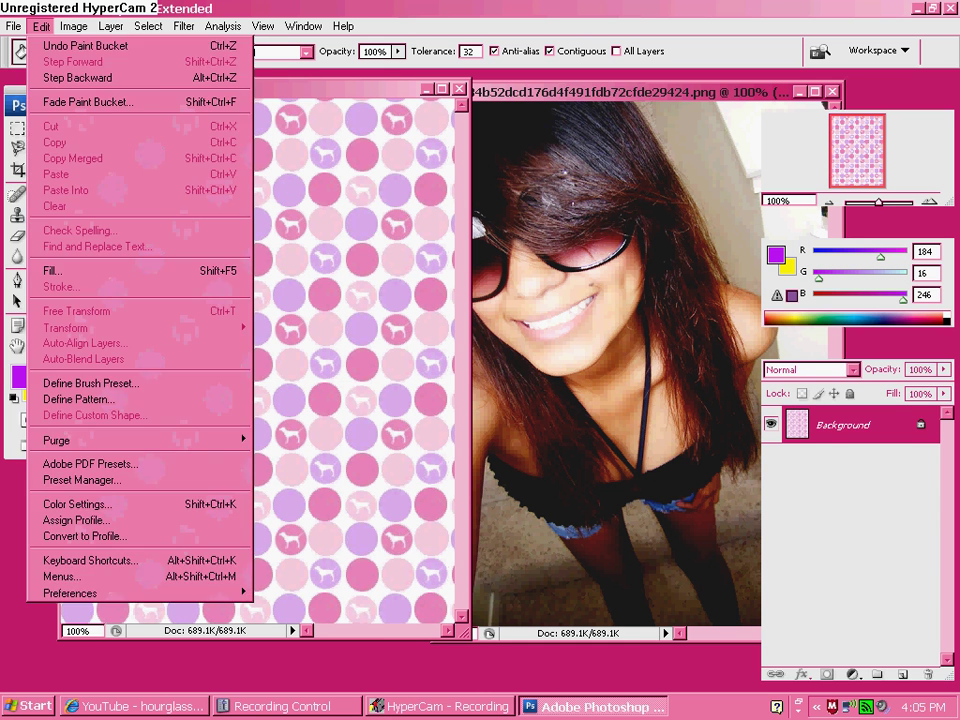
{"action": "left_click", "coordinate": [70, 42]}
Fill the blank canvas with the pale yellow pattern.
{"action": "left_click", "coordinate": [166, 52]}
{"action": "double_click", "coordinate": [197, 132]}
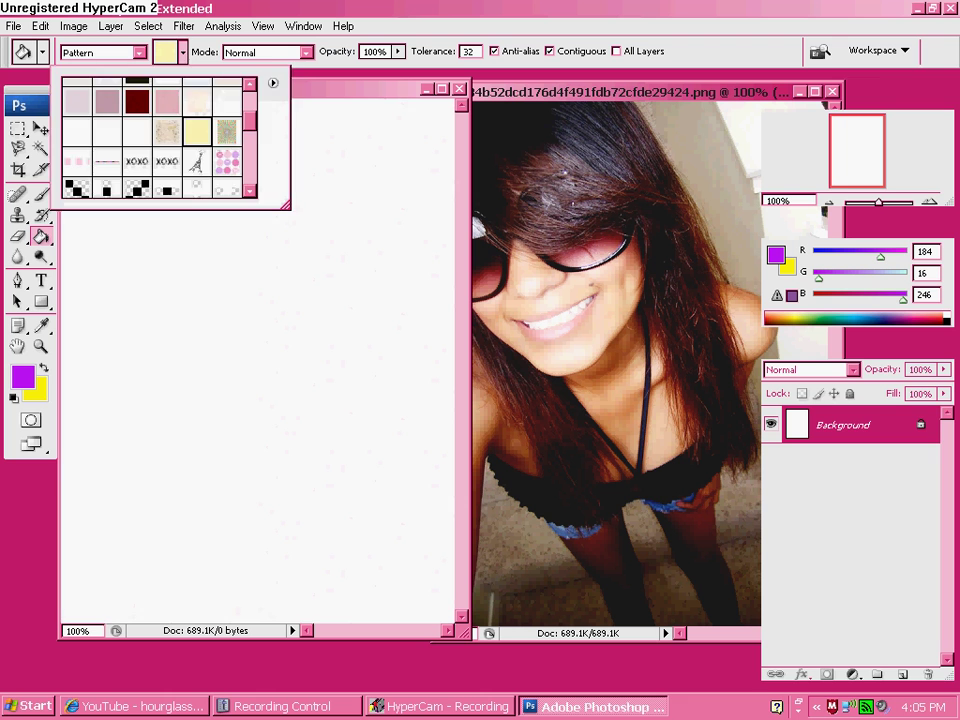
{"action": "left_click", "coordinate": [256, 300]}
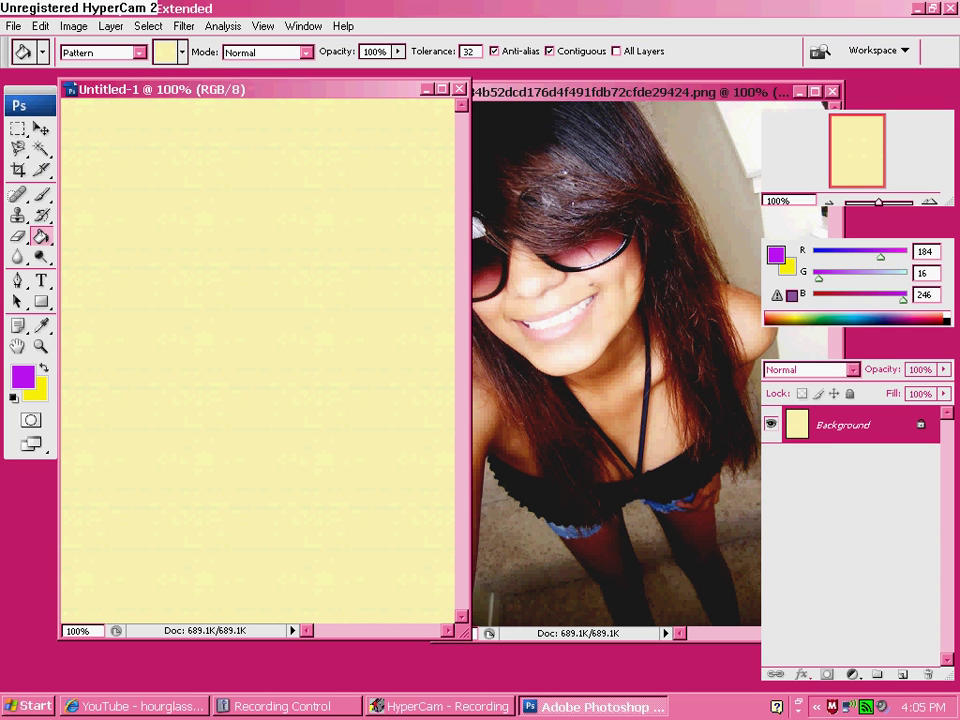
Stamp the 764-pixel sunburst brush in purple on the canvas, with the sun in the upper-left area of the image.
{"action": "left_click", "coordinate": [40, 193]}
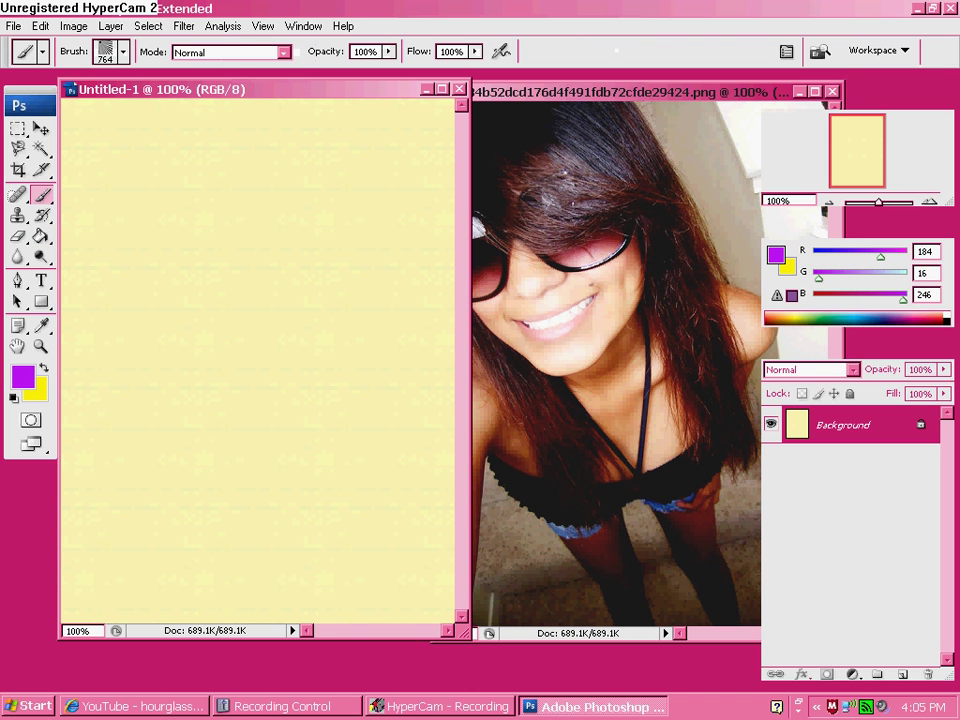
{"action": "left_click", "coordinate": [75, 110]}
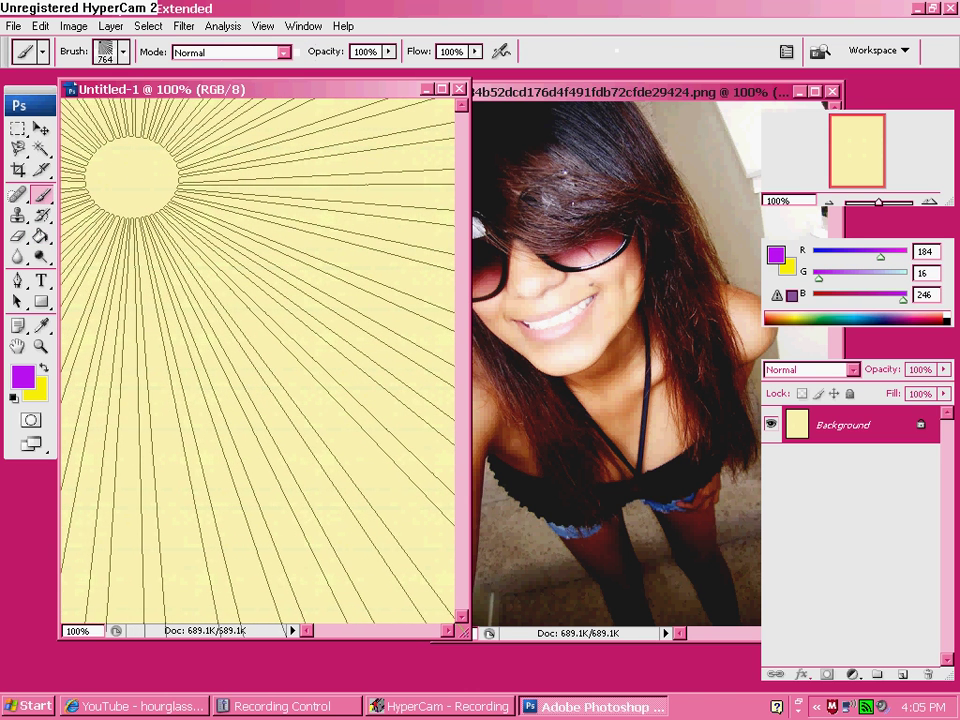
{"action": "left_click", "coordinate": [131, 175]}
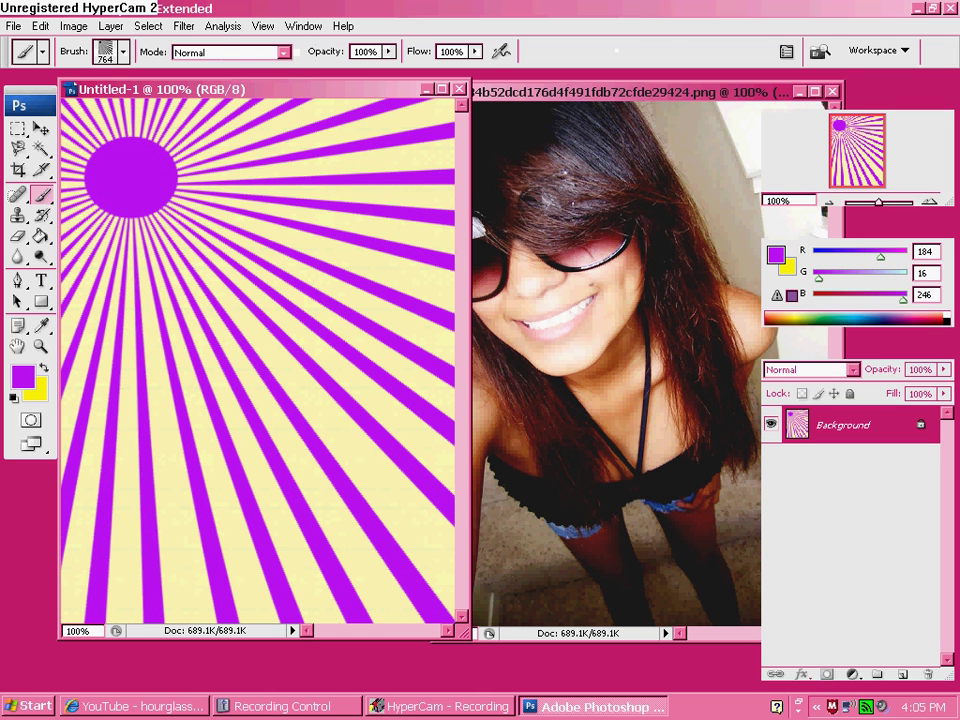
Set the Paint Bucket's pattern to the pink hearts preset.
{"action": "key", "text": "g"}
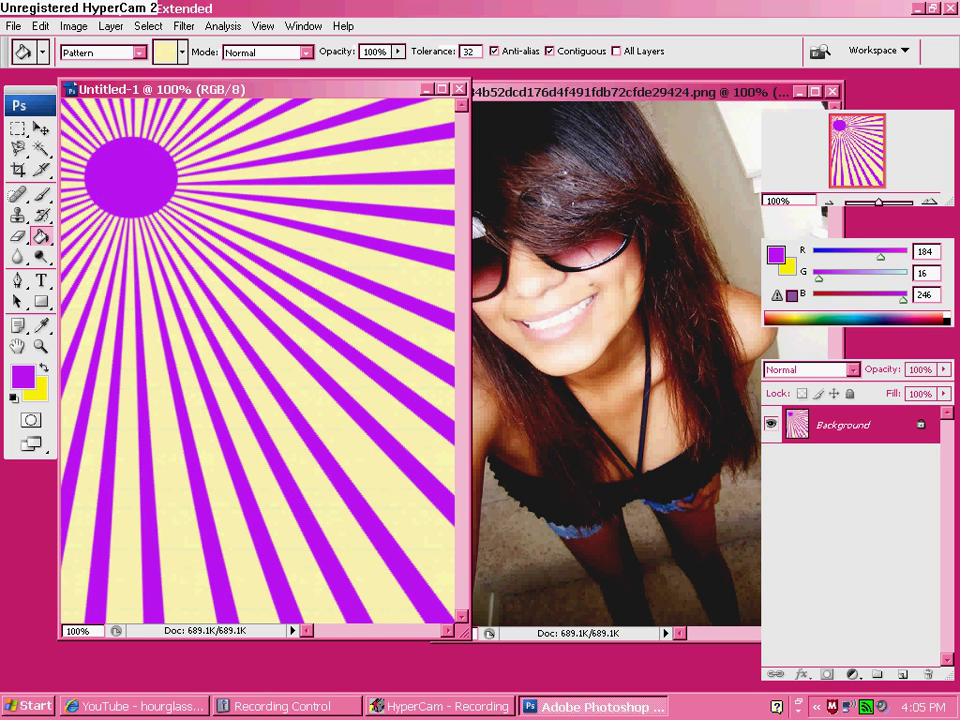
{"action": "left_click", "coordinate": [183, 52]}
{"action": "scroll", "coordinate": [155, 137], "scroll_direction": "down", "scroll_amount": 5}
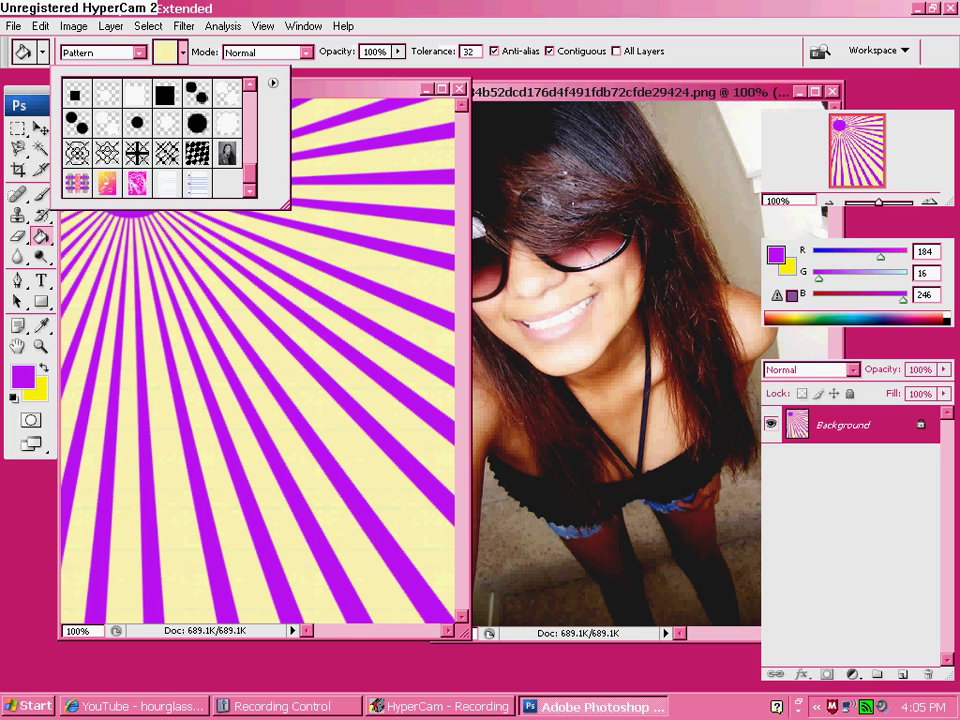
{"action": "double_click", "coordinate": [137, 184]}
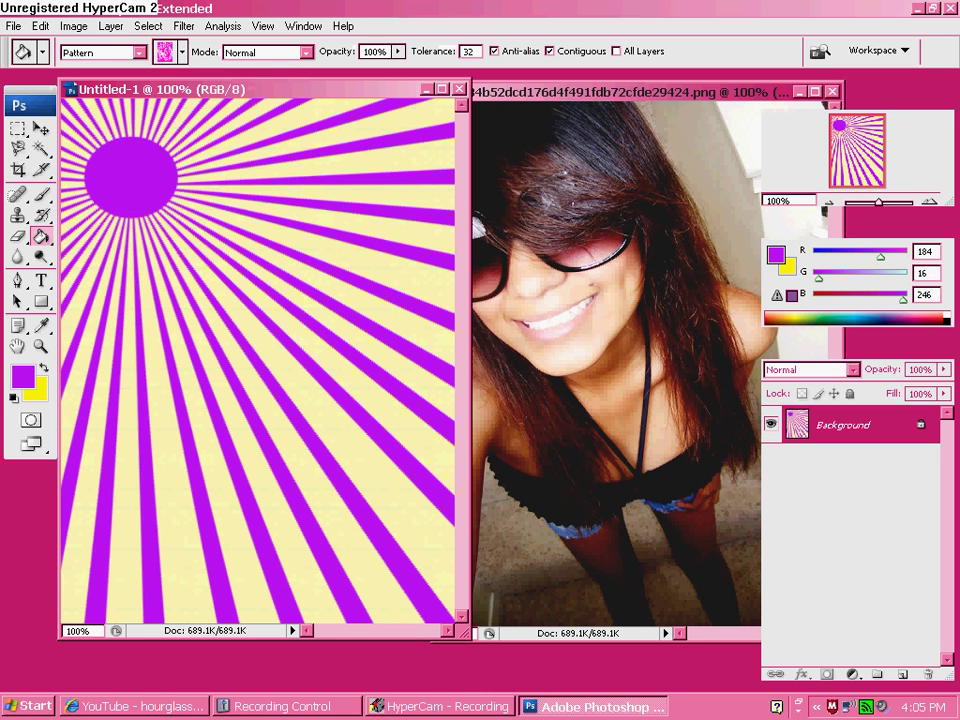
Try filling the purple sun with the pink hearts pattern, and undo the fill.
{"action": "left_click", "coordinate": [135, 182]}
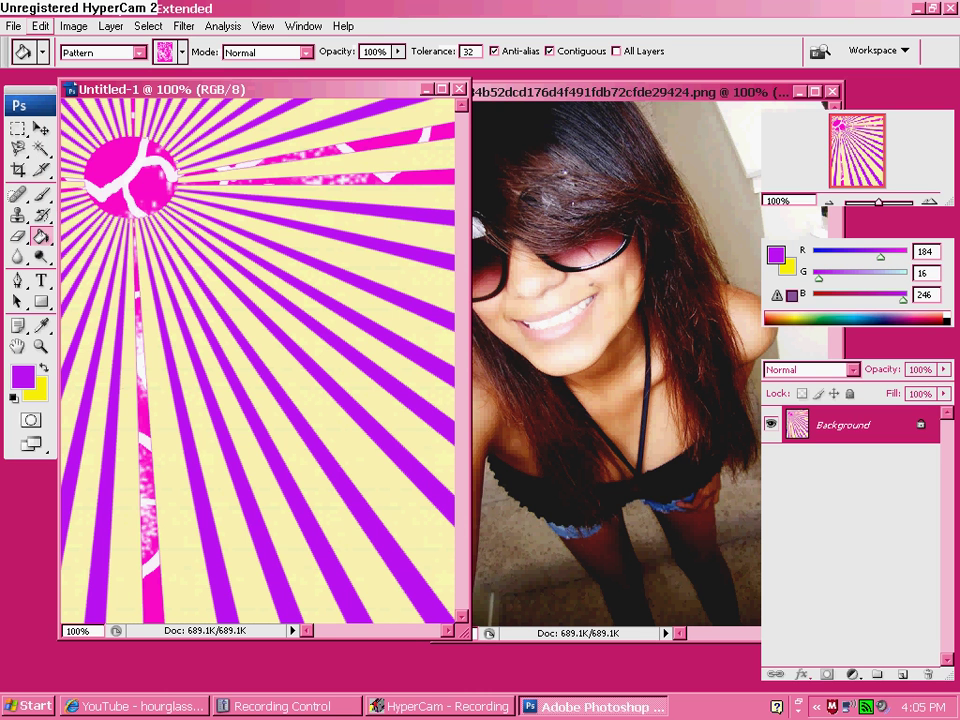
{"action": "left_click", "coordinate": [31, 26]}
{"action": "left_click", "coordinate": [70, 39]}
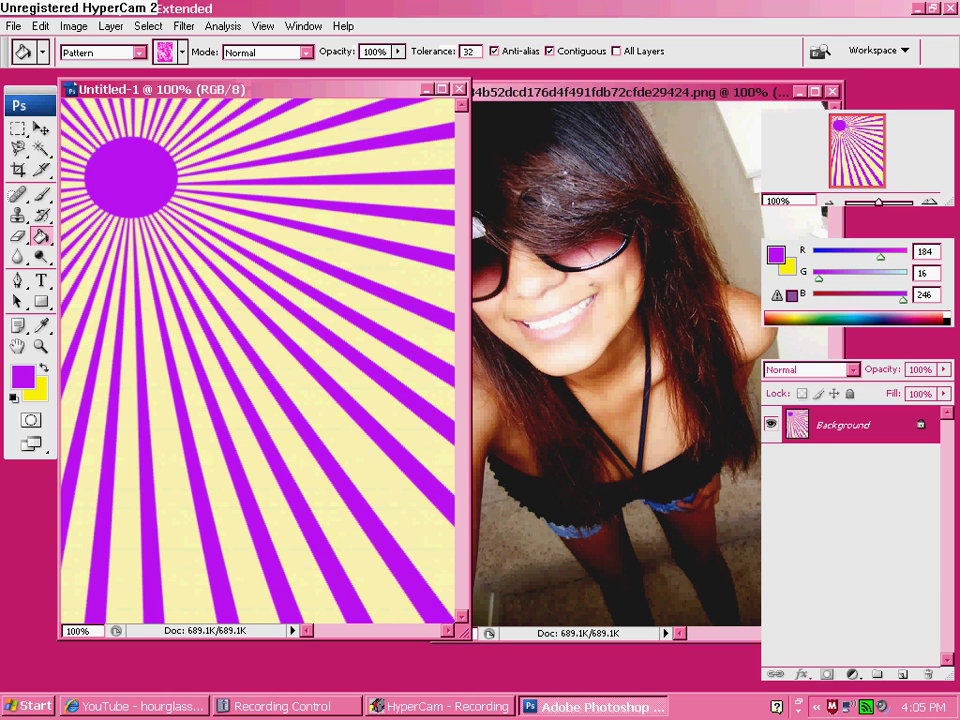
Select the purple sun with an elliptical marquee slightly larger than the circle.
{"action": "left_click", "coordinate": [18, 129]}
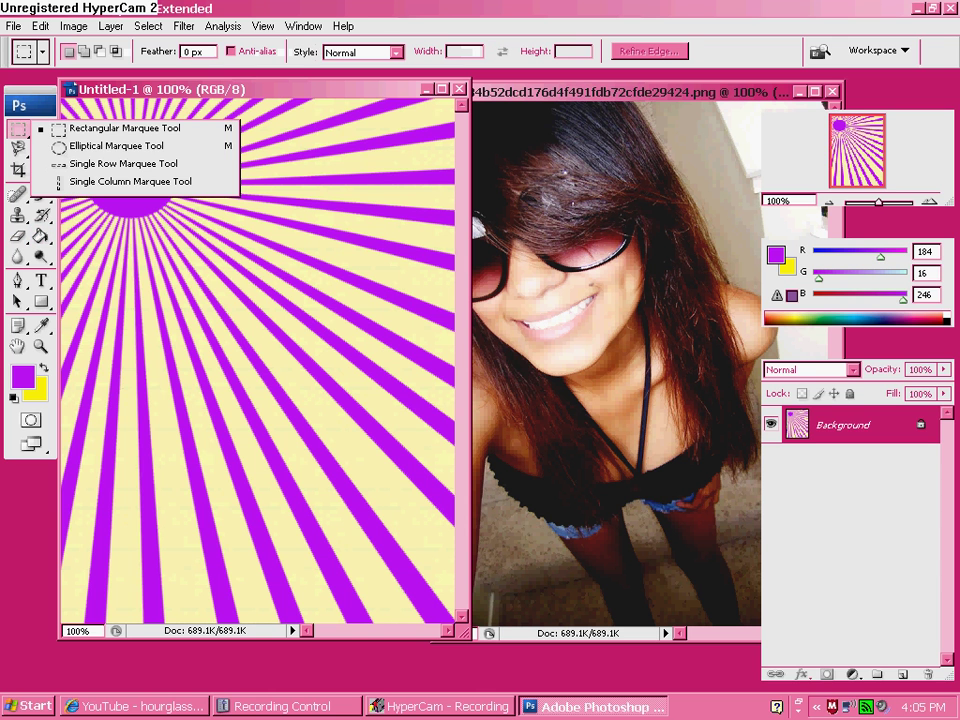
{"action": "key", "text": "Escape"}
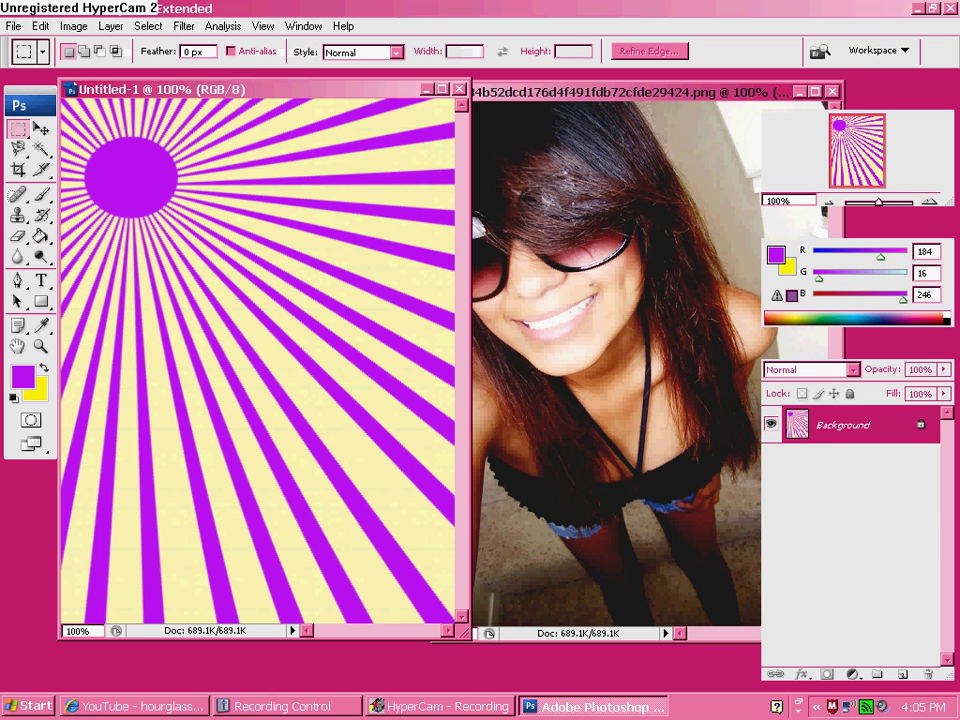
{"action": "left_click", "coordinate": [18, 129]}
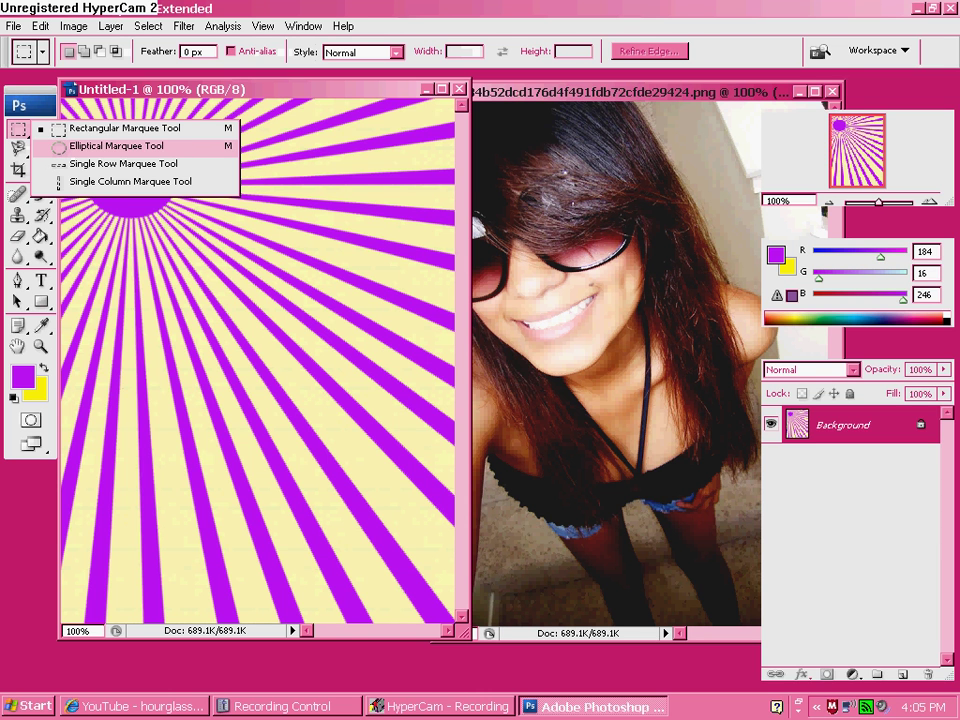
{"action": "left_click", "coordinate": [115, 146]}
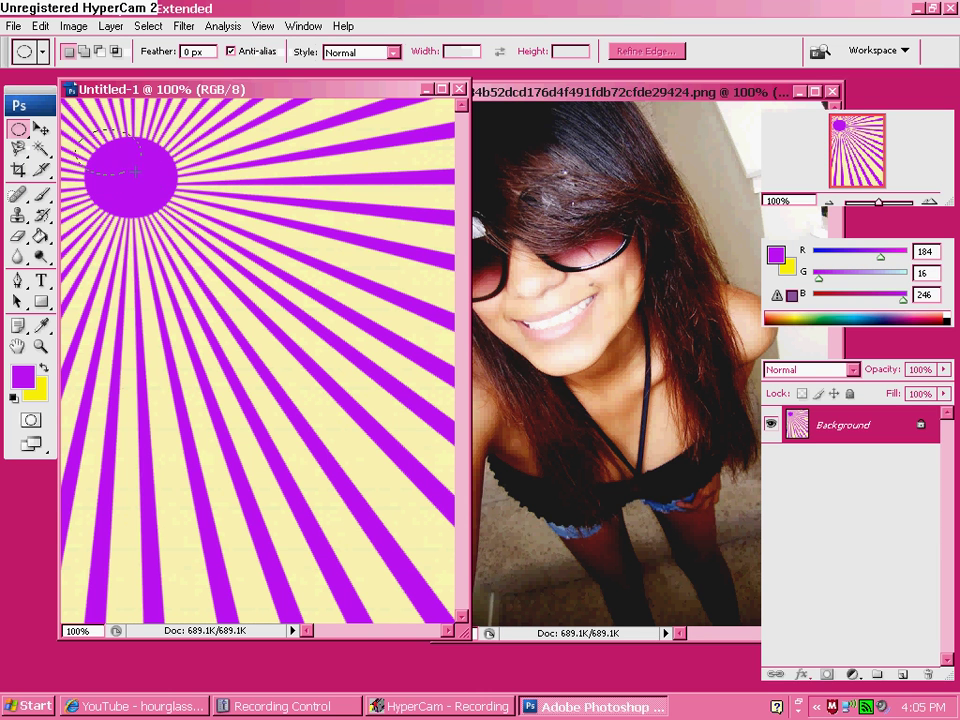
{"action": "left_click_drag", "start_coordinate": [175, 213], "coordinate": [186, 225]}
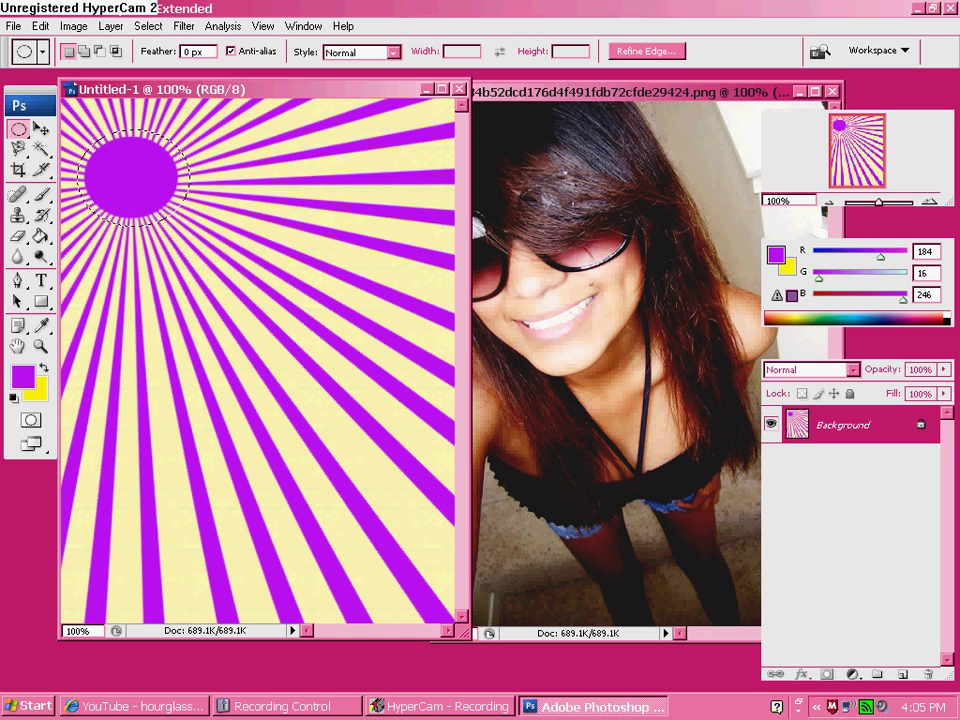
Try filling the elliptical selection with the foreground color, and undo the fill.
{"action": "right_click", "coordinate": [141, 184]}
{"action": "left_click", "coordinate": [175, 405]}
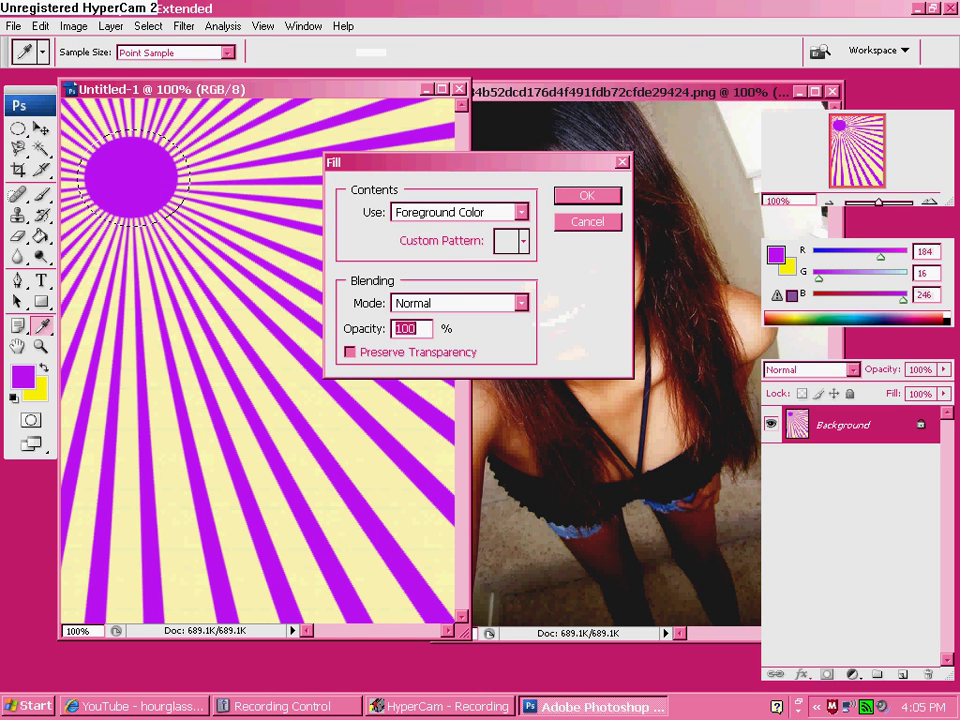
{"action": "left_click", "coordinate": [521, 212]}
{"action": "left_click", "coordinate": [441, 225]}
{"action": "left_click", "coordinate": [588, 196]}
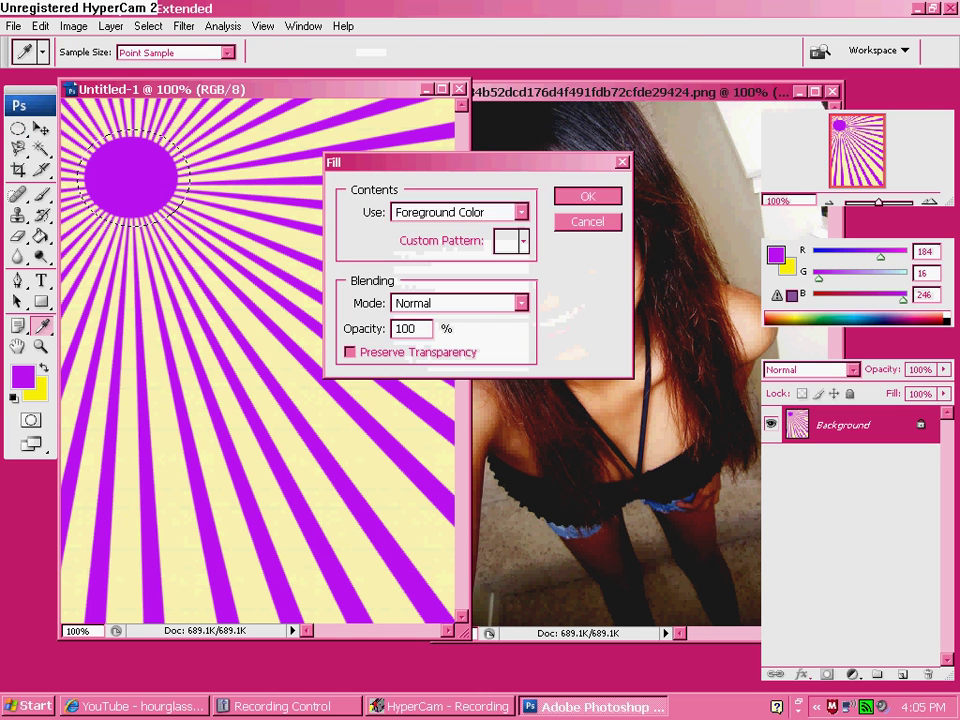
{"action": "left_click", "coordinate": [40, 27]}
{"action": "left_click", "coordinate": [64, 46]}
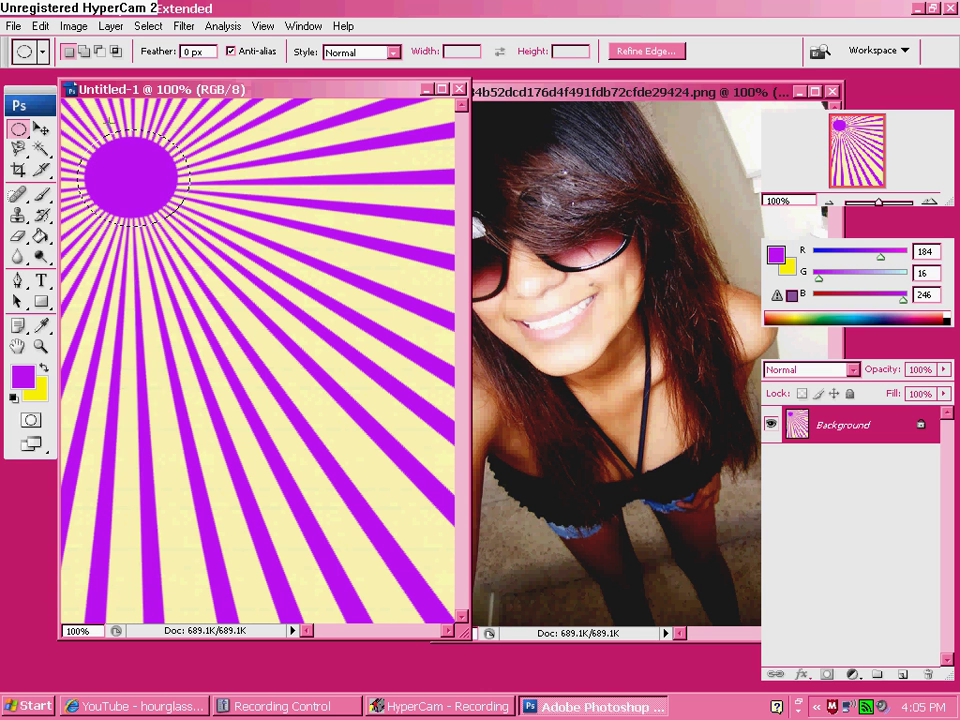
Fill the elliptical selection around the sun with the custom red color f60505.
{"action": "right_click", "coordinate": [133, 150]}
{"action": "left_click", "coordinate": [150, 426]}
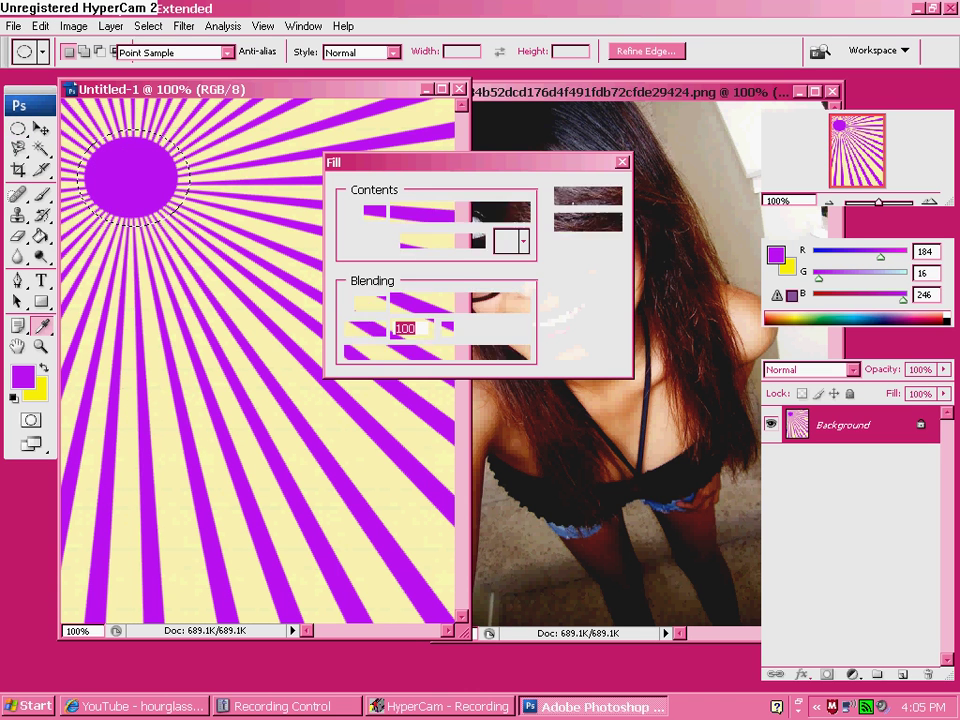
{"action": "left_click", "coordinate": [521, 212]}
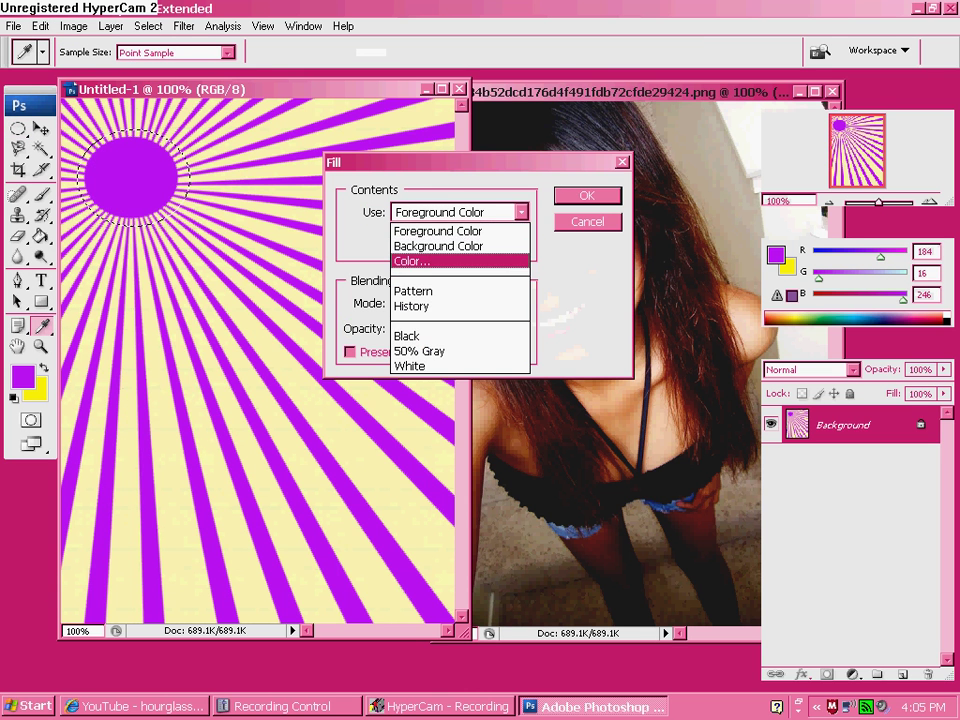
{"action": "left_click", "coordinate": [412, 261]}
{"action": "left_click", "coordinate": [459, 233]}
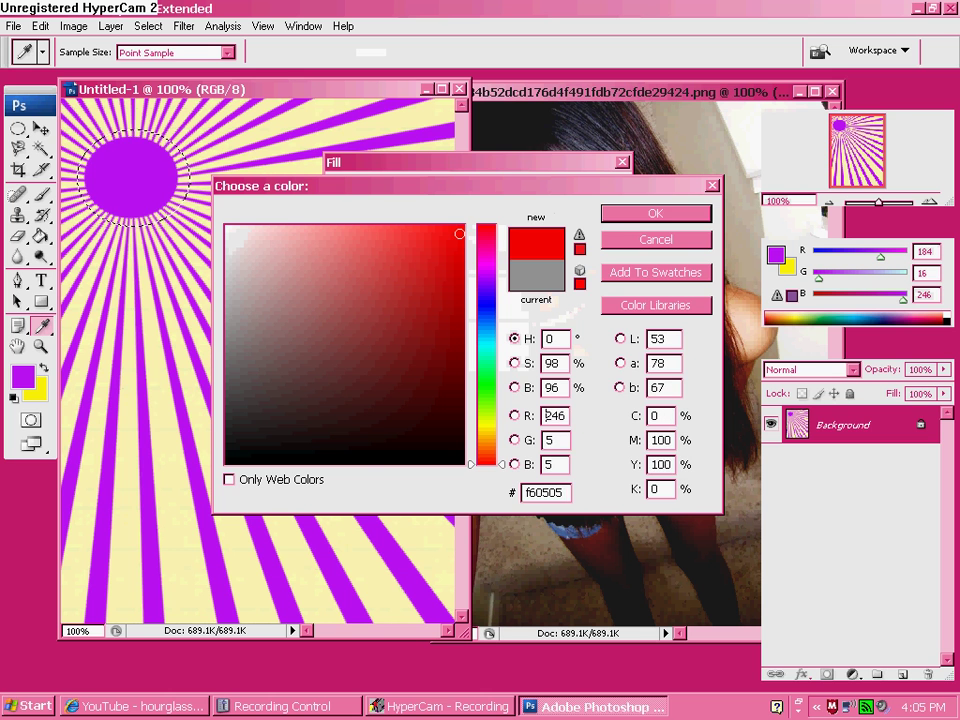
{"action": "key", "text": "Return"}
{"action": "key", "text": "Return"}
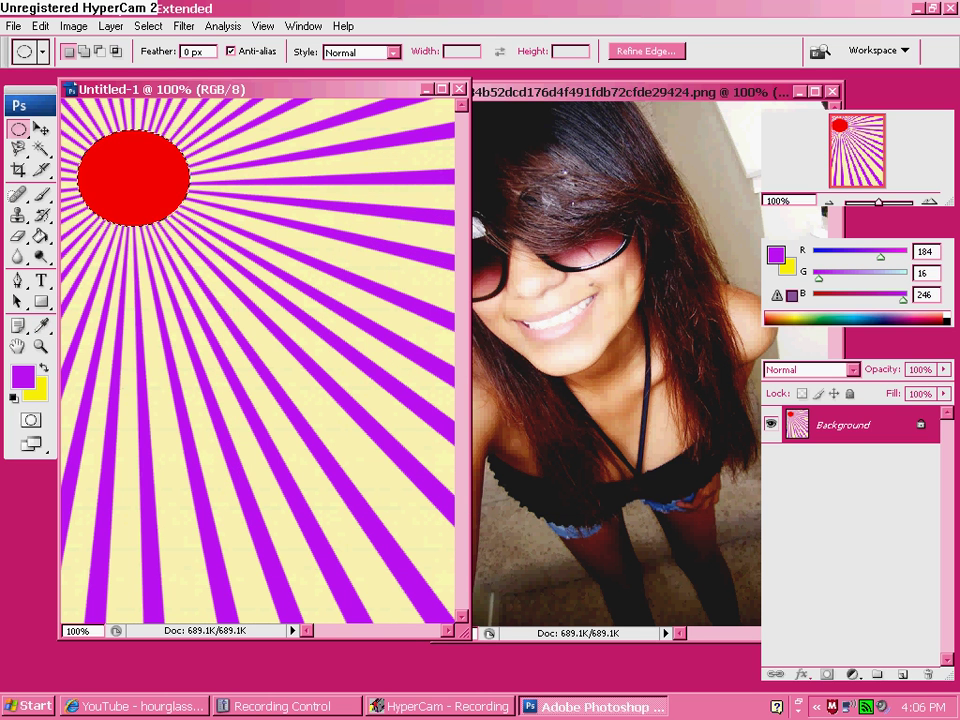
Accept the Fade settings for the red fill at 100% opacity in Normal mode, and deselect the circle.
{"action": "right_click", "coordinate": [121, 190]}
{"action": "left_click", "coordinate": [160, 471]}
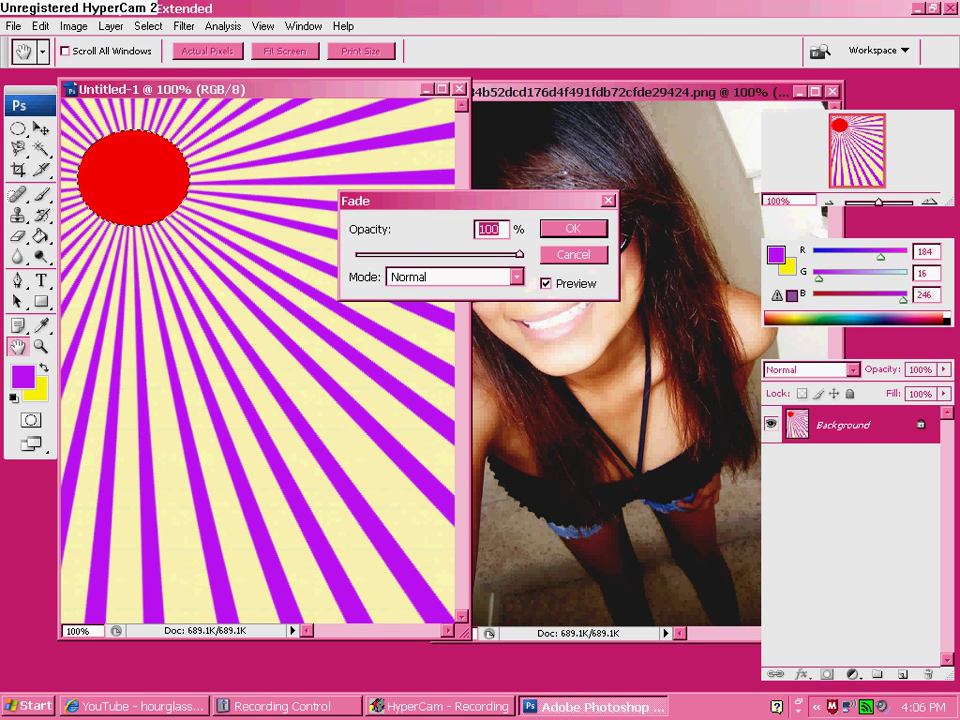
{"action": "key", "text": "Return"}
{"action": "key", "text": "m"}
{"action": "right_click", "coordinate": [166, 186]}
{"action": "left_click", "coordinate": [195, 197]}
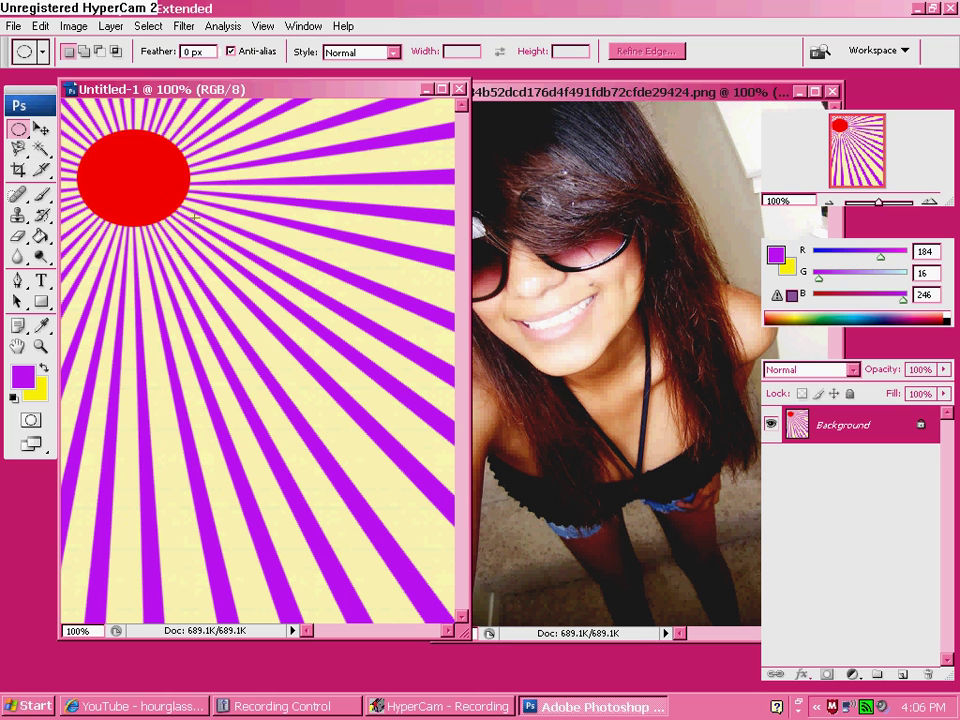
Fill every other purple ray around the sun with the pink-and-white pattern using the Paint Bucket.
{"action": "left_click", "coordinate": [40, 236]}
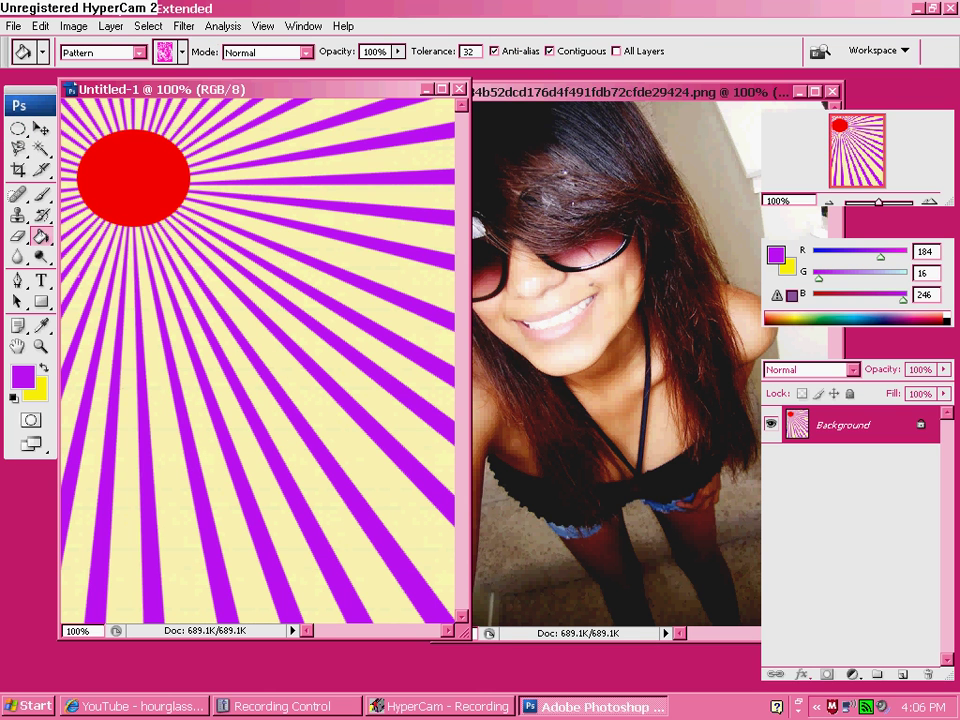
{"action": "left_click", "coordinate": [80, 263]}
{"action": "left_click", "coordinate": [96, 345]}
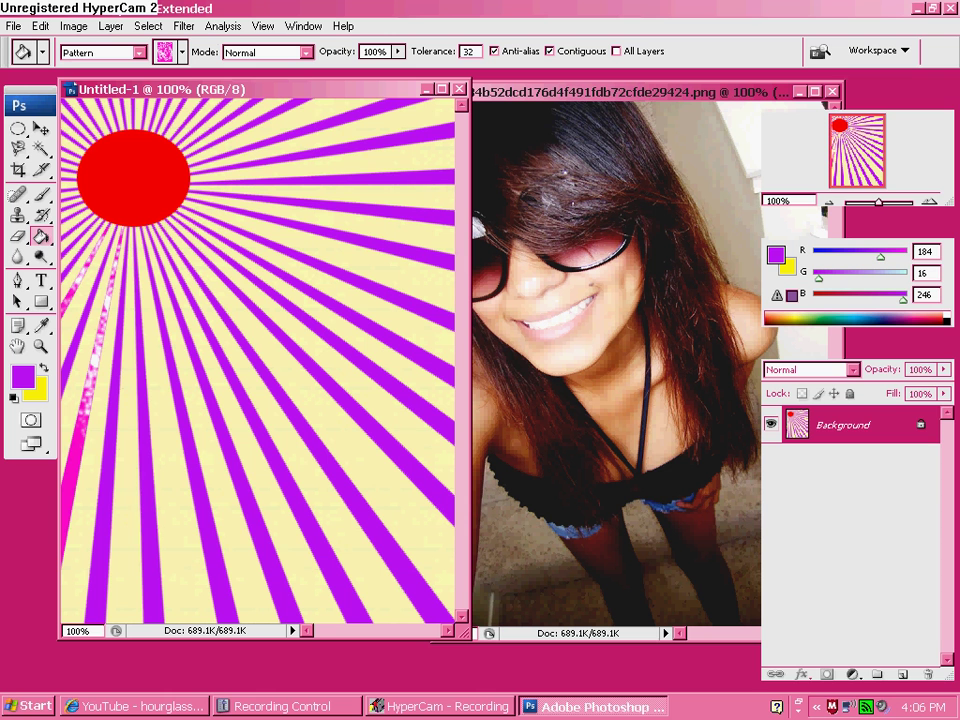
{"action": "left_click", "coordinate": [150, 480]}
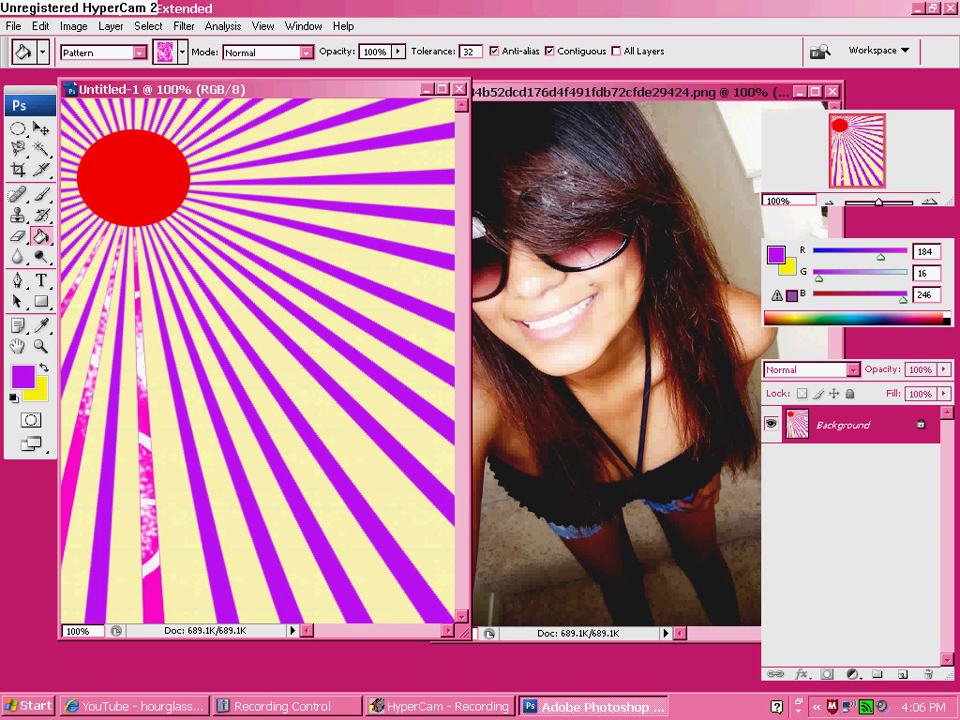
{"action": "left_click", "coordinate": [241, 485]}
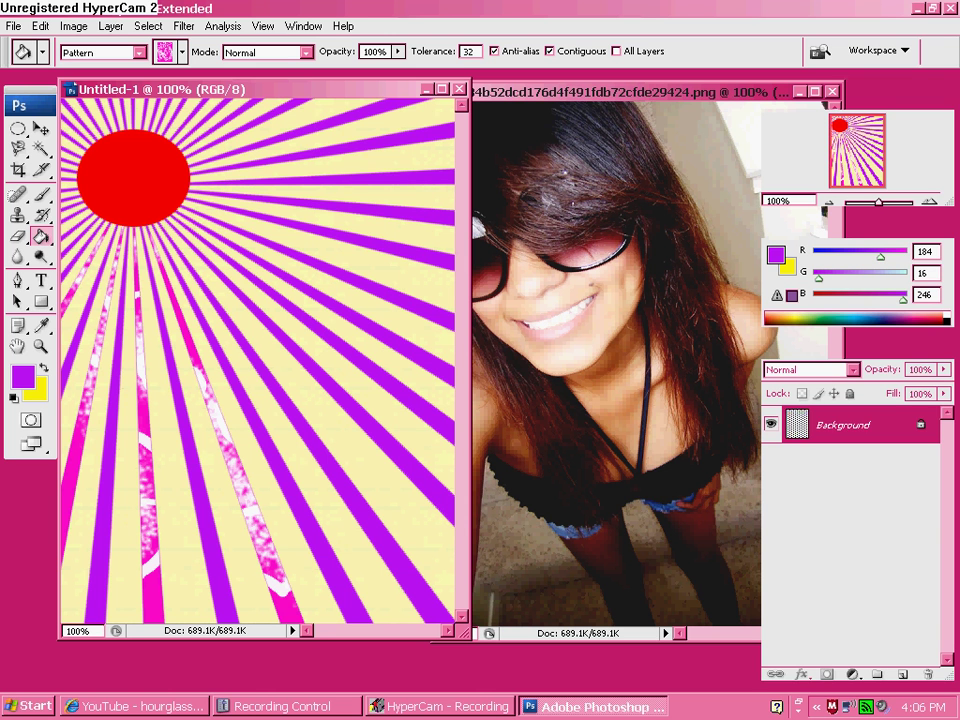
{"action": "left_click", "coordinate": [333, 465]}
{"action": "left_click", "coordinate": [353, 358]}
{"action": "left_click", "coordinate": [378, 289]}
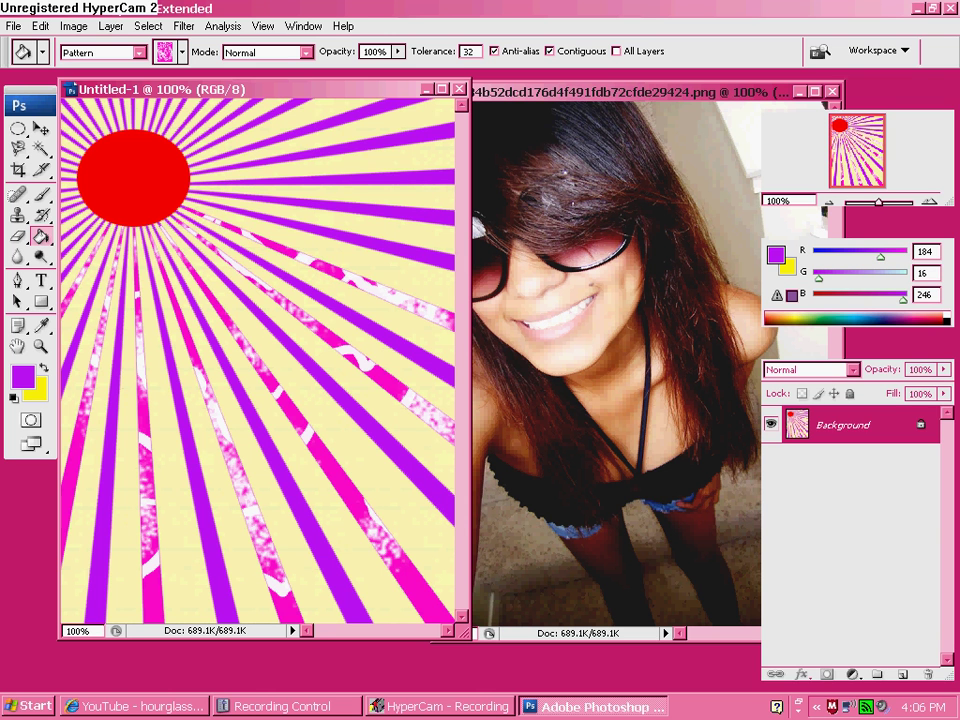
{"action": "left_click", "coordinate": [390, 211]}
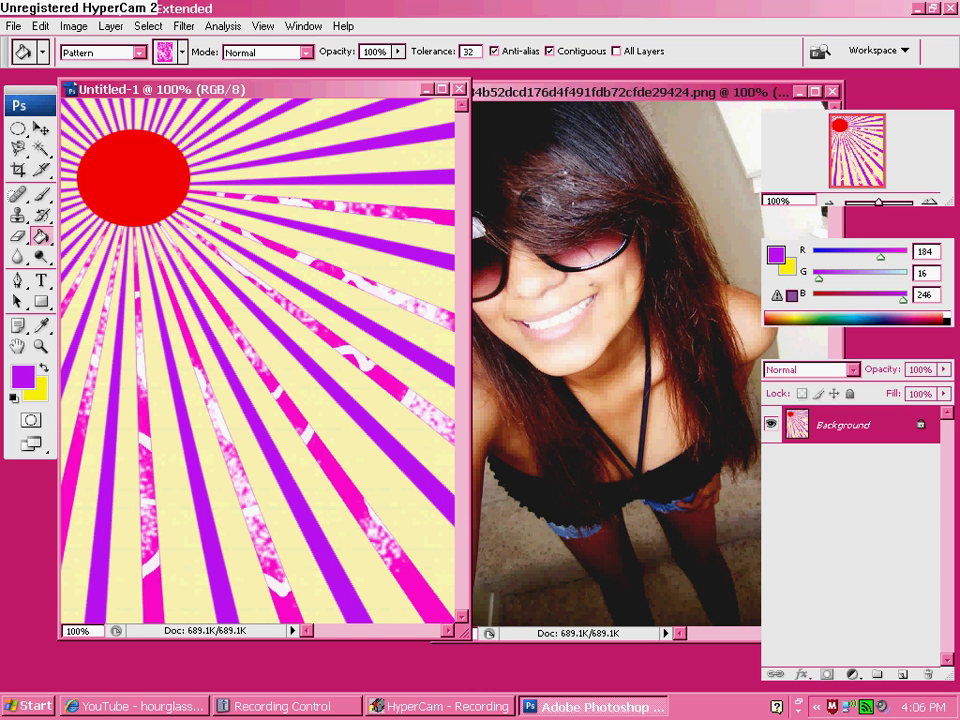
{"action": "left_click", "coordinate": [380, 130]}
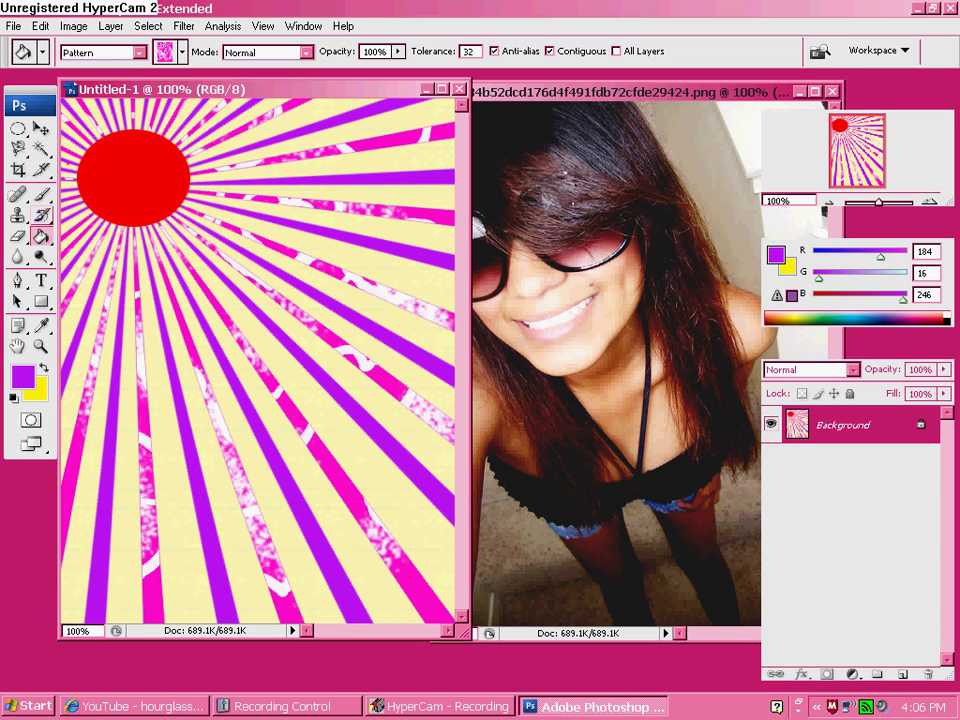
Choose the yellow-to-pink gradient pattern and fill purple rays above and to the right of the sun with it.
{"action": "left_click", "coordinate": [182, 52]}
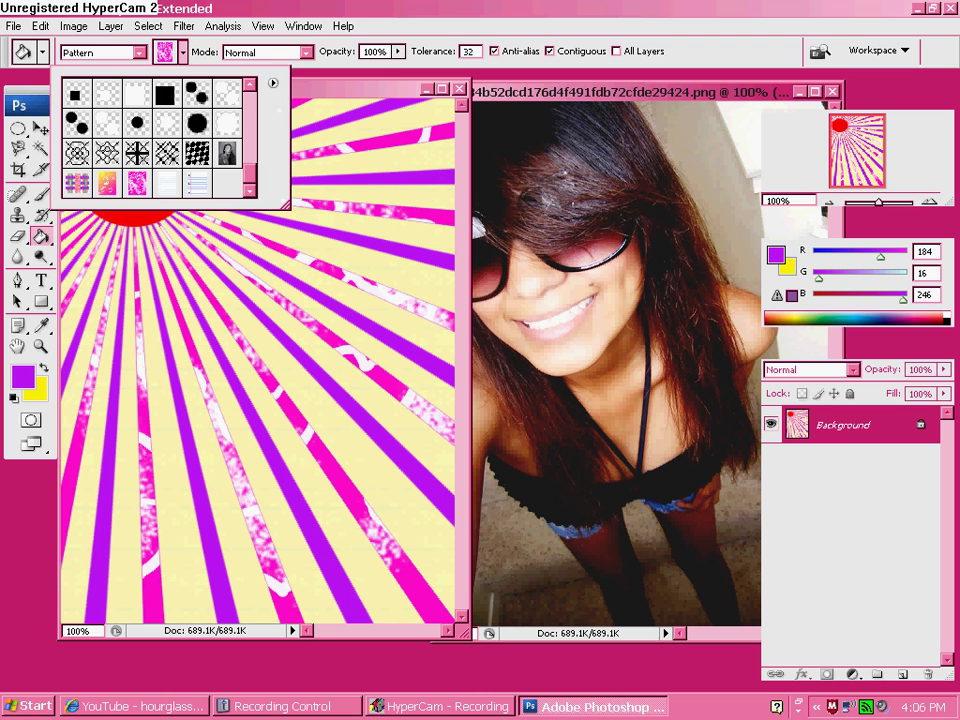
{"action": "double_click", "coordinate": [107, 184]}
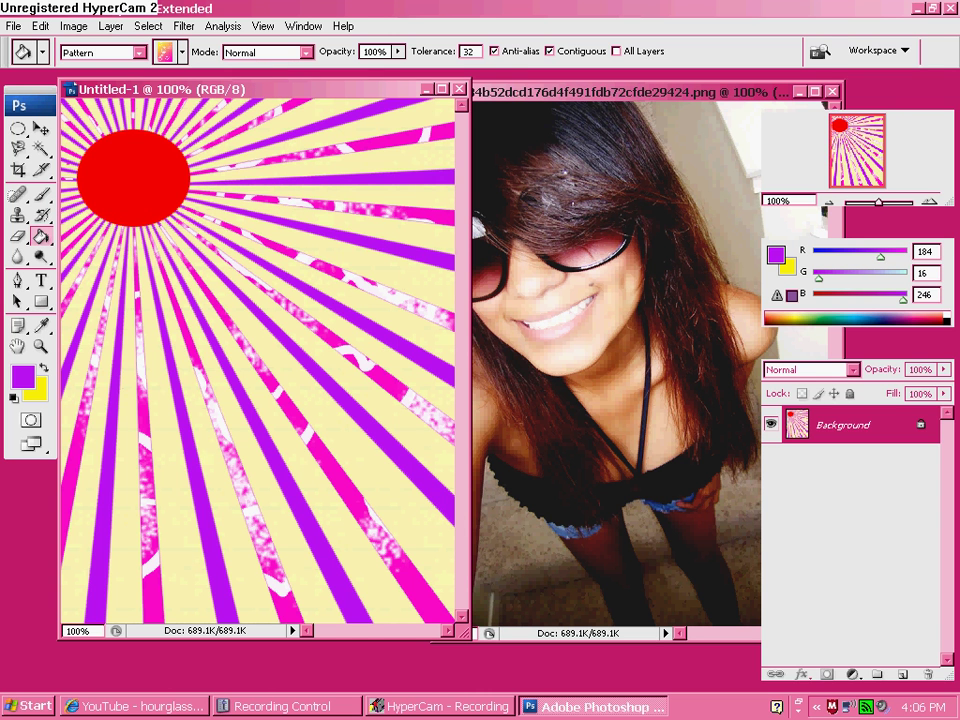
{"action": "left_click", "coordinate": [101, 109]}
{"action": "left_click", "coordinate": [116, 107]}
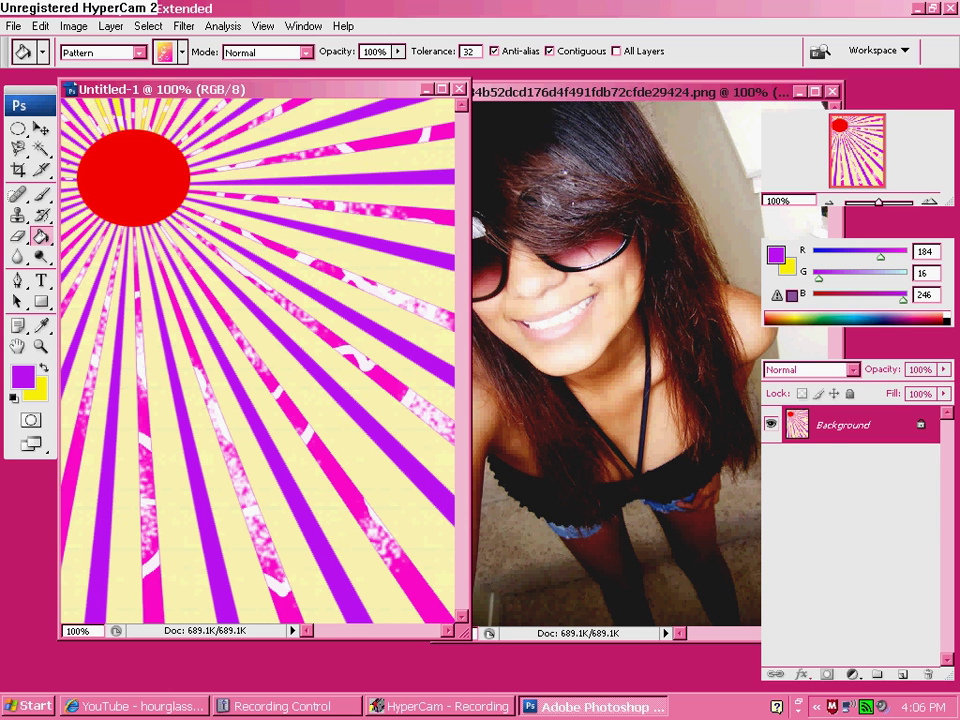
{"action": "left_click", "coordinate": [390, 110]}
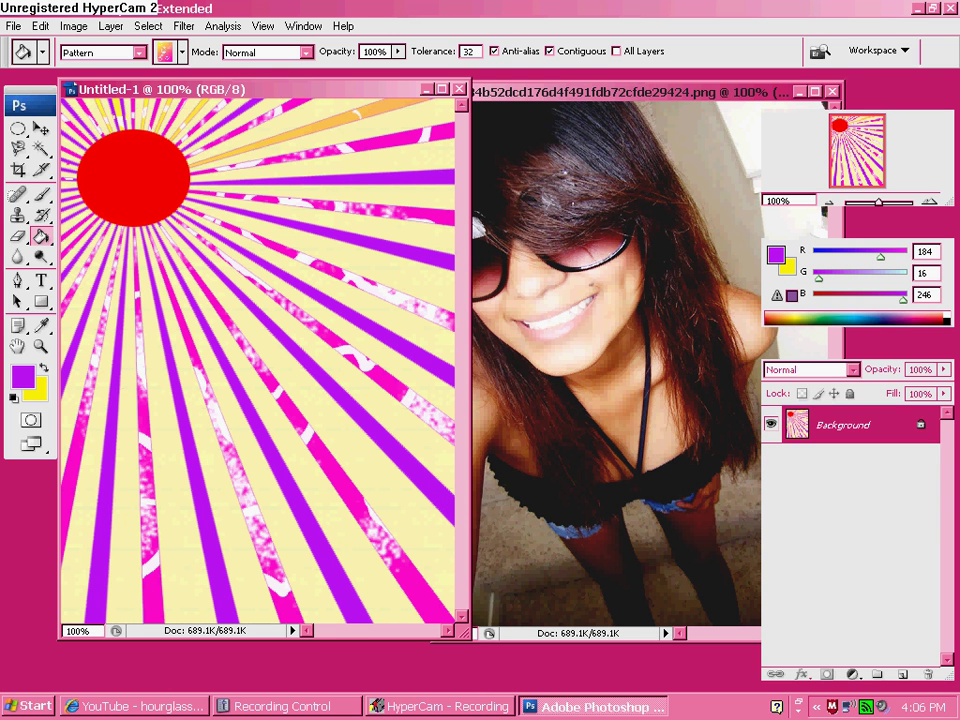
{"action": "left_click", "coordinate": [390, 179]}
{"action": "left_click", "coordinate": [400, 248]}
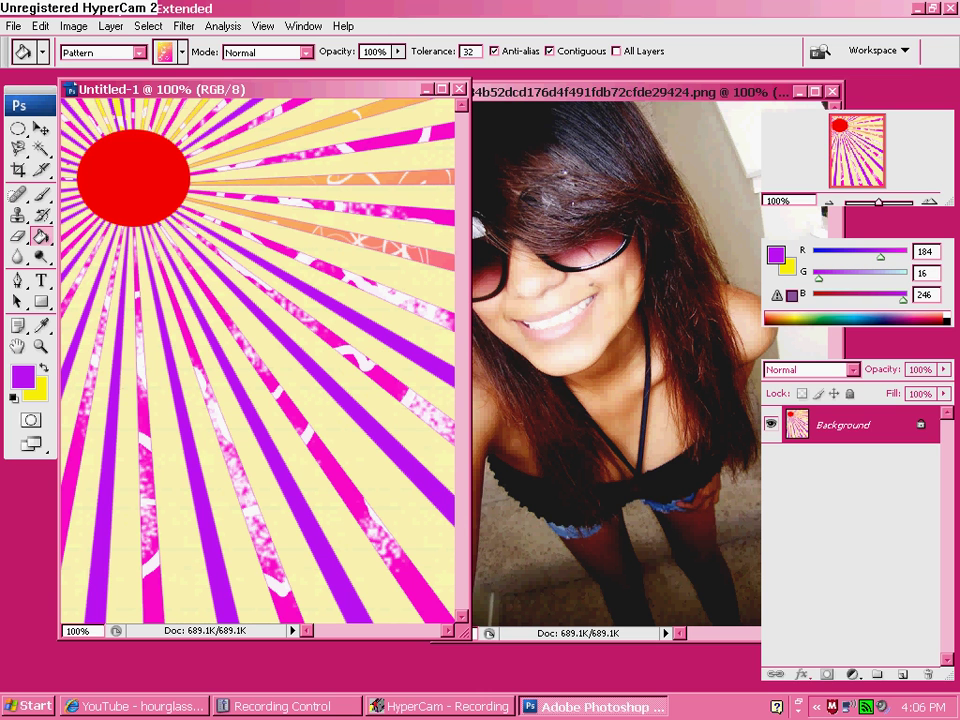
Fill the remaining purple rays below and to the left of the sun, and the sun itself, with the yellow-to-pink pattern.
{"action": "left_click", "coordinate": [400, 341]}
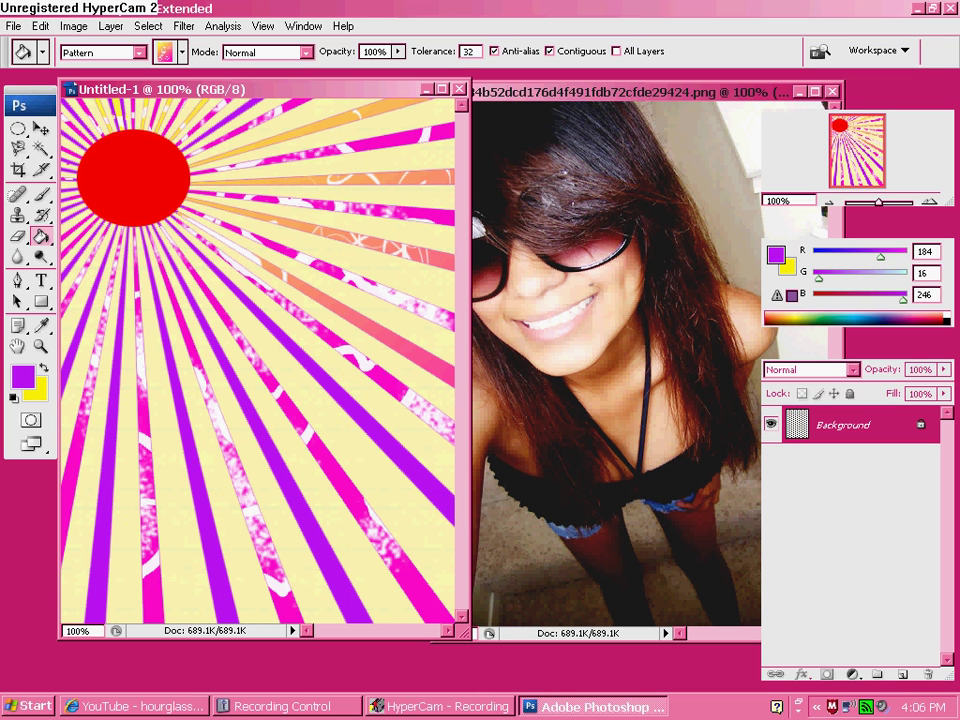
{"action": "left_click", "coordinate": [388, 443]}
{"action": "left_click", "coordinate": [298, 508]}
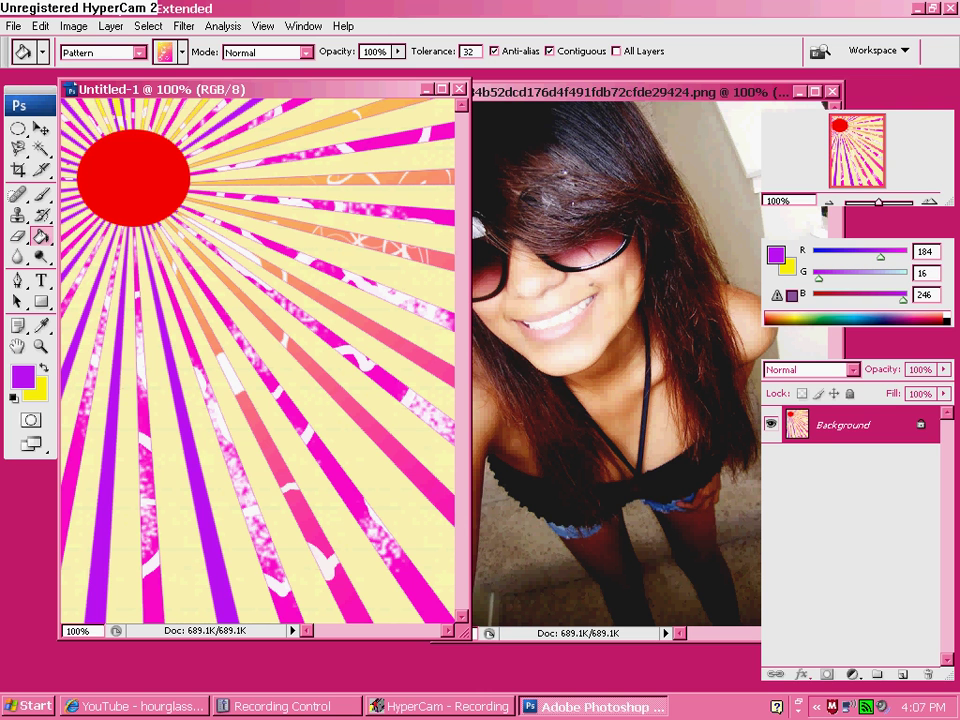
{"action": "left_click", "coordinate": [203, 502]}
{"action": "left_click", "coordinate": [103, 478]}
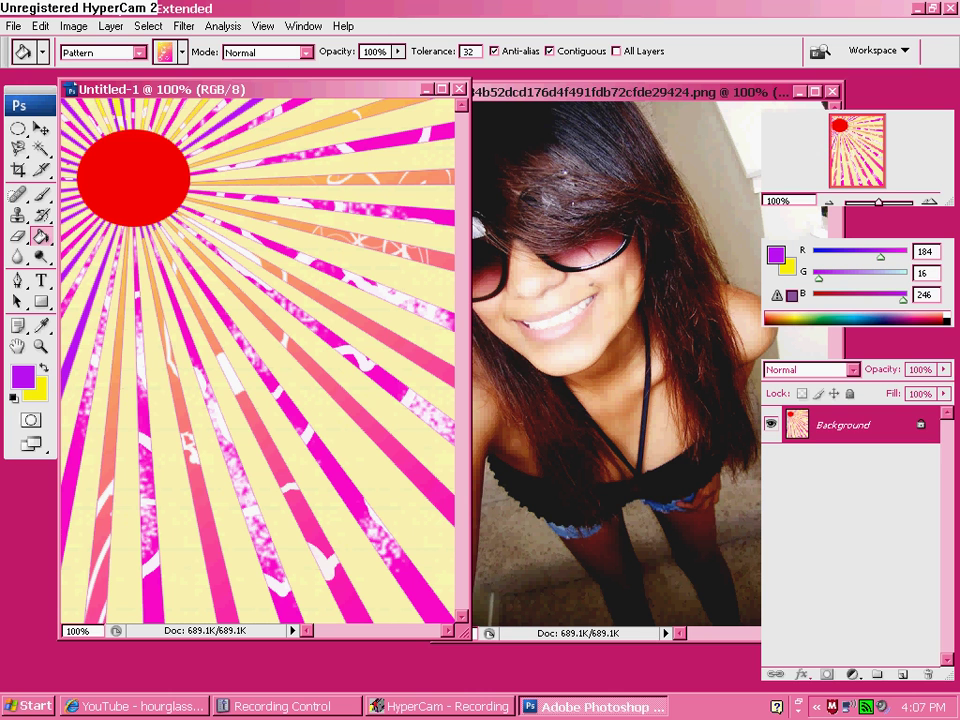
{"action": "left_click", "coordinate": [75, 330]}
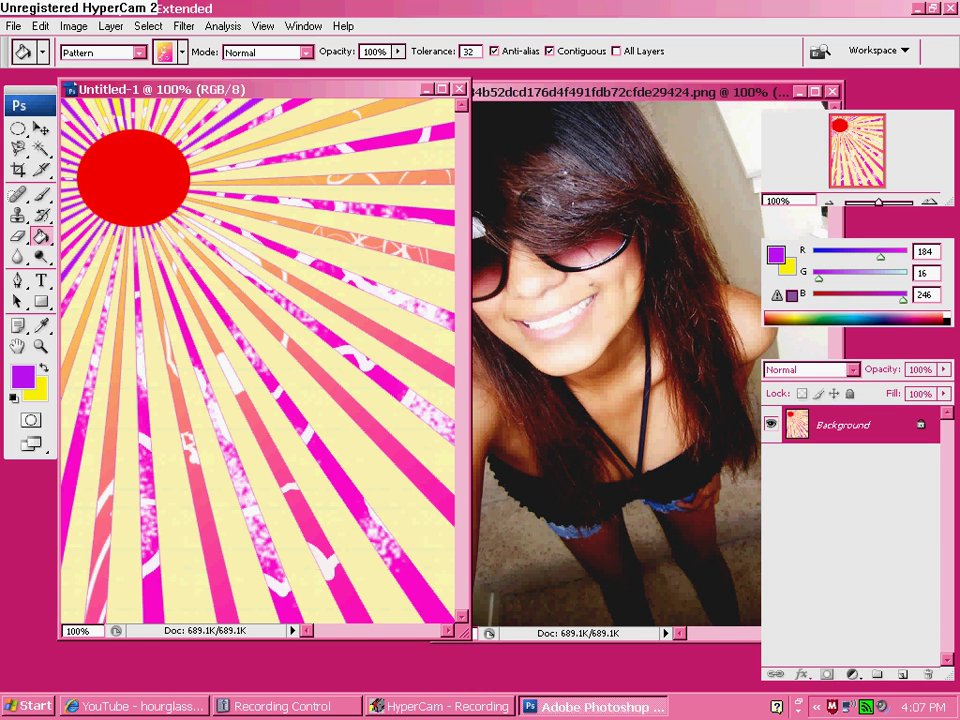
{"action": "left_click", "coordinate": [71, 266]}
{"action": "left_click", "coordinate": [133, 176]}
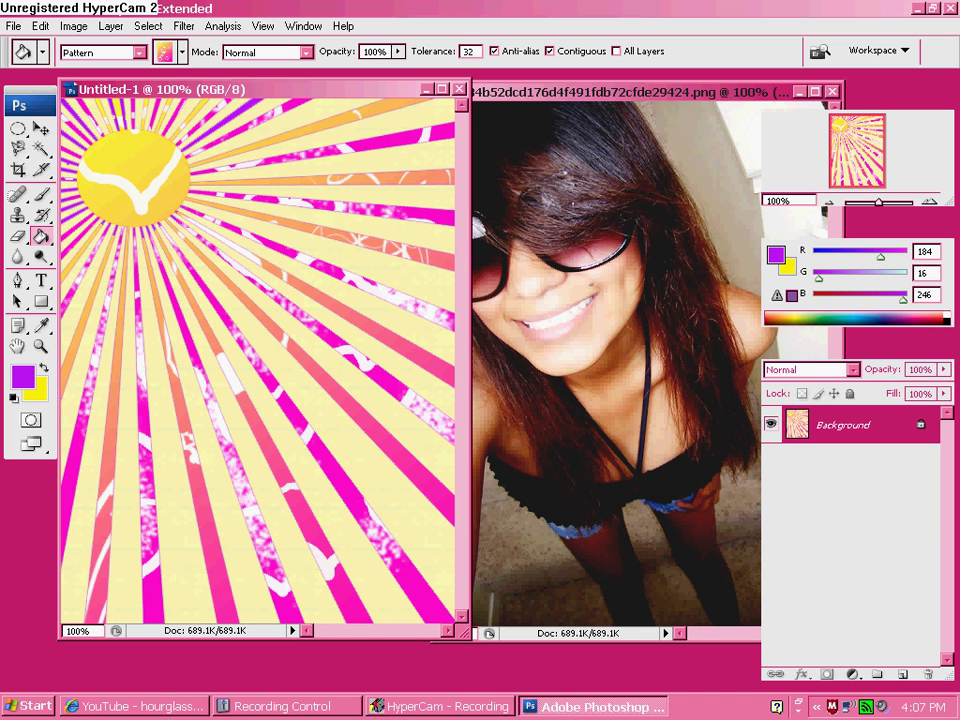
Bring the portrait photo to the front, undo the stray pattern fill on it, and move its window over the sunburst document.
{"action": "left_click", "coordinate": [500, 140]}
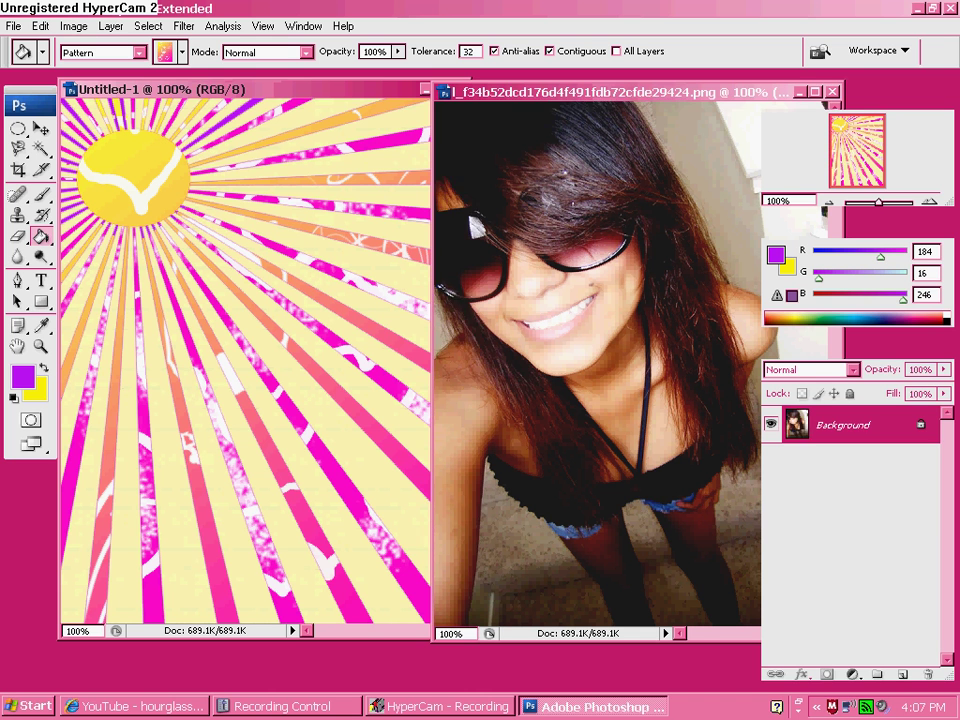
{"action": "left_click", "coordinate": [500, 140]}
{"action": "key", "text": "ctrl+z"}
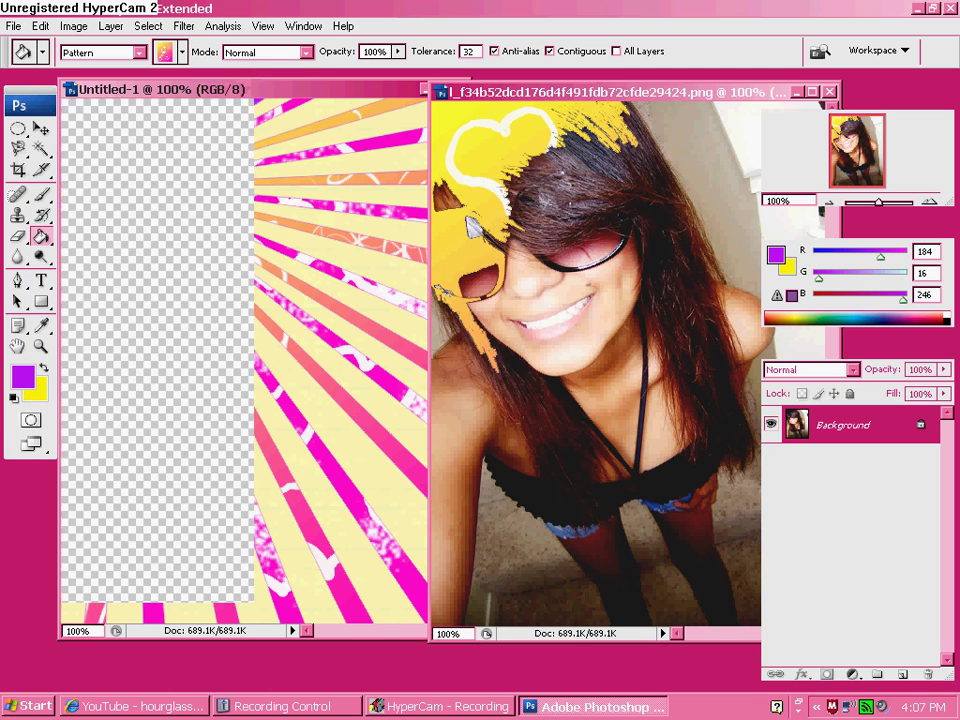
{"action": "left_click_drag", "start_coordinate": [600, 93], "coordinate": [373, 105]}
Start a Polygonal Lasso outline of the woman along the left leg, shorts, top, arm and left side of the hair.
{"action": "left_click", "coordinate": [19, 149]}
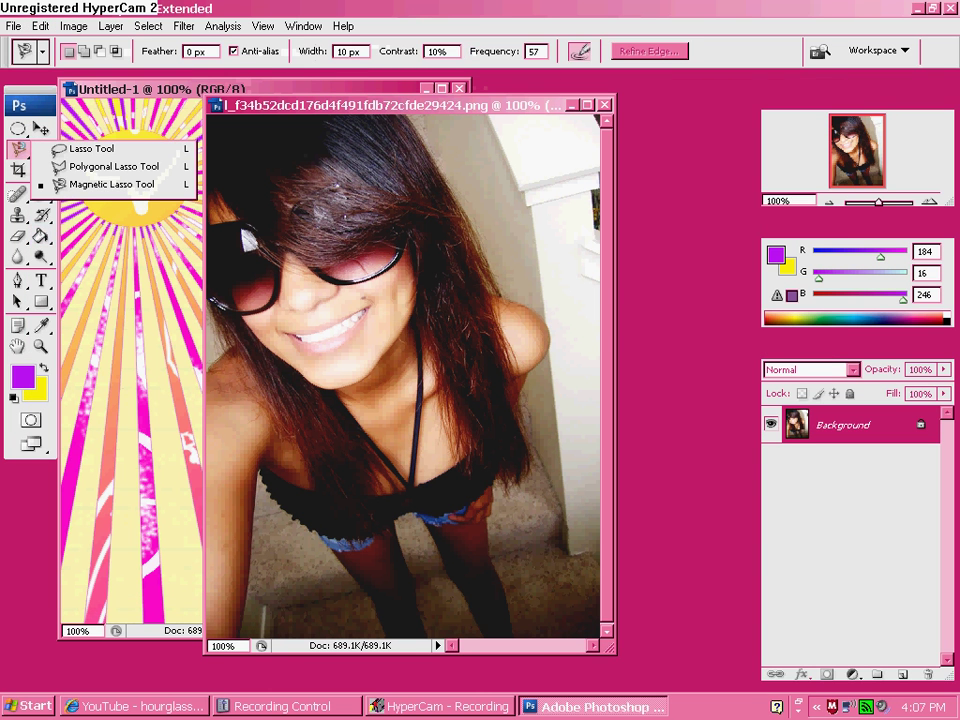
{"action": "left_click", "coordinate": [108, 166]}
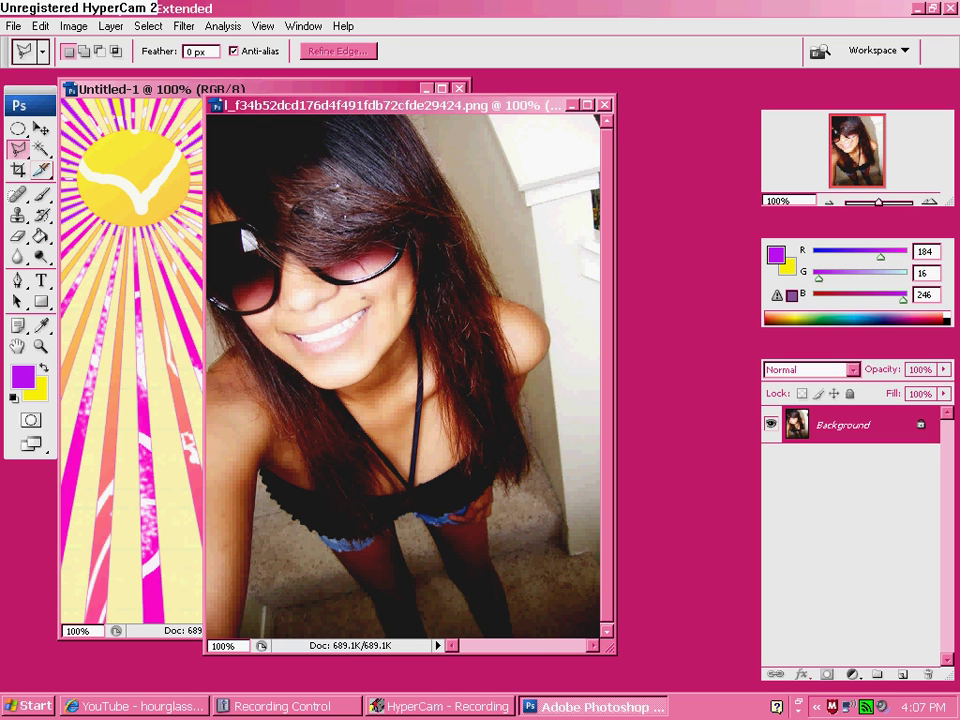
{"action": "left_click", "coordinate": [382, 634]}
{"action": "left_click", "coordinate": [331, 546]}
{"action": "mouse_move", "coordinate": [322, 528]}
{"action": "left_mouse_down"}
{"action": "mouse_move", "coordinate": [269, 491]}
{"action": "mouse_move", "coordinate": [258, 466]}
{"action": "mouse_move", "coordinate": [241, 618]}
{"action": "mouse_move", "coordinate": [213, 628]}
{"action": "mouse_move", "coordinate": [170, 380]}
{"action": "mouse_move", "coordinate": [158, 218]}
{"action": "left_mouse_up"}
{"action": "left_click", "coordinate": [209, 293]}
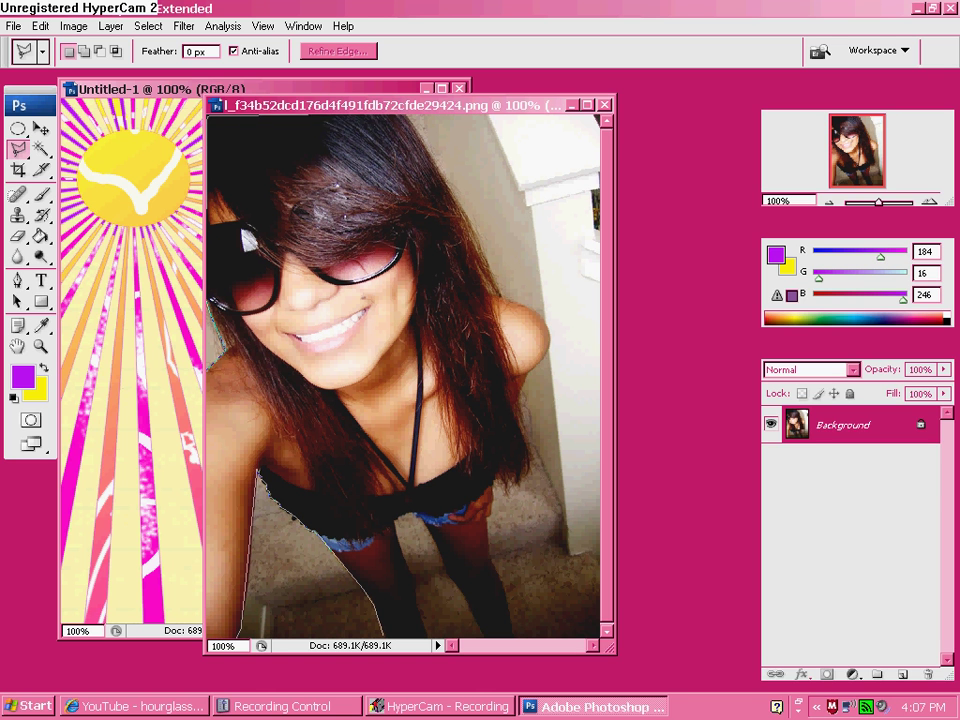
Continue the lasso outline down the right side of the hair, around the shoulder, to the hair ends.
{"action": "left_click_drag", "start_coordinate": [410, 118], "coordinate": [493, 263]}
{"action": "left_click", "coordinate": [503, 298]}
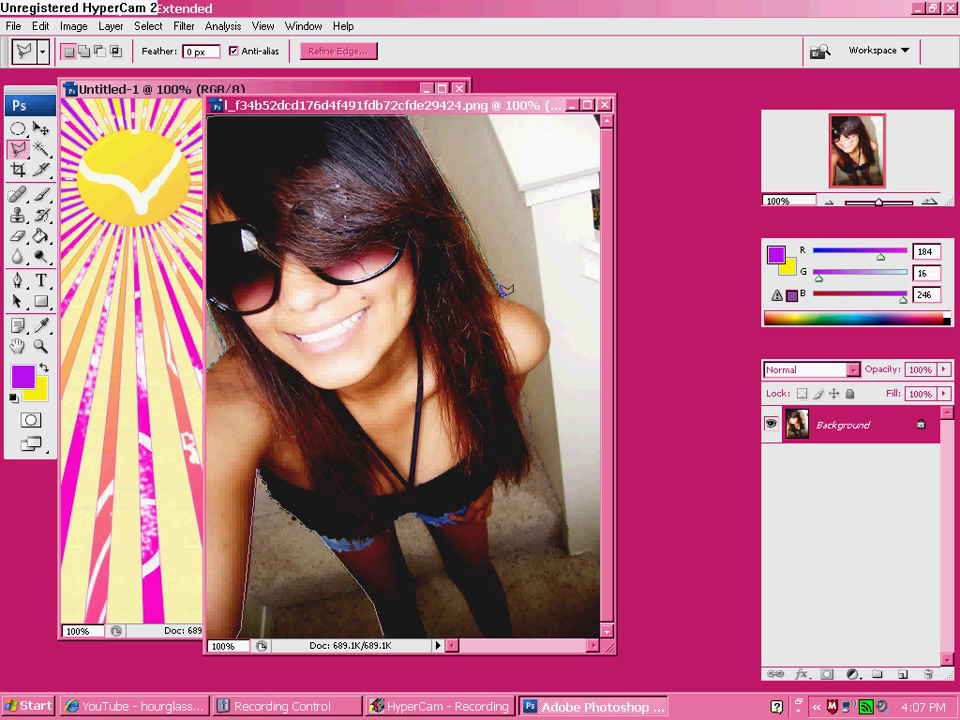
{"action": "left_click", "coordinate": [540, 317]}
{"action": "left_click", "coordinate": [550, 336]}
{"action": "left_click", "coordinate": [537, 348]}
{"action": "left_click", "coordinate": [549, 354]}
{"action": "left_click", "coordinate": [542, 364]}
{"action": "left_click", "coordinate": [527, 371]}
{"action": "left_click", "coordinate": [519, 399]}
{"action": "left_click", "coordinate": [529, 468]}
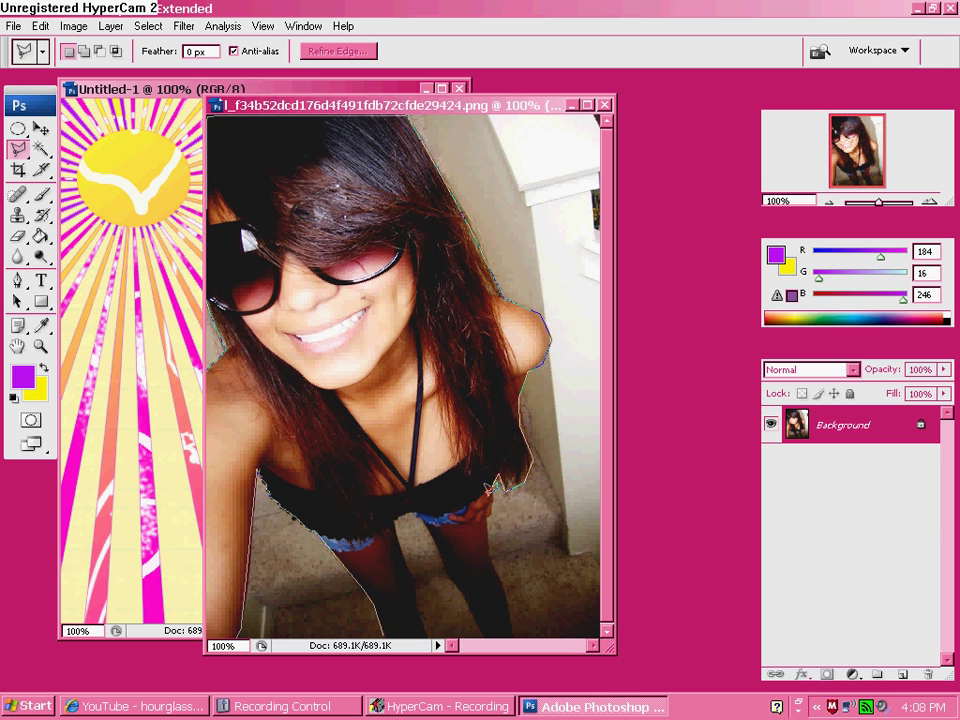
Trace the lasso outline around the hip, the right leg and the gap between the legs, and close the selection.
{"action": "left_click", "coordinate": [495, 502]}
{"action": "left_click", "coordinate": [491, 519]}
{"action": "left_click", "coordinate": [490, 555]}
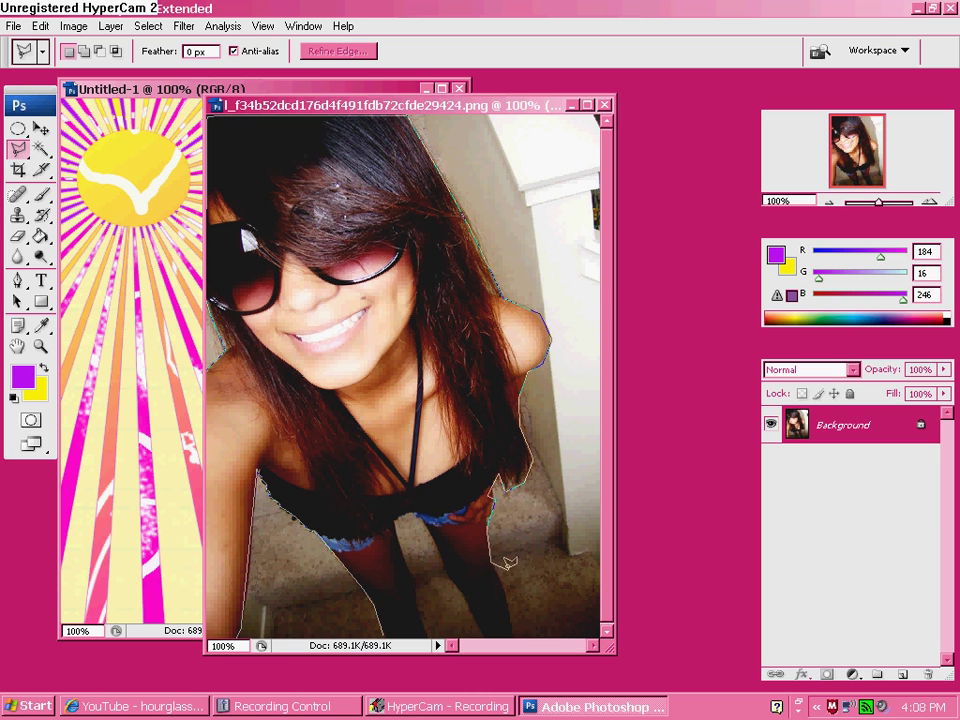
{"action": "left_click", "coordinate": [512, 632]}
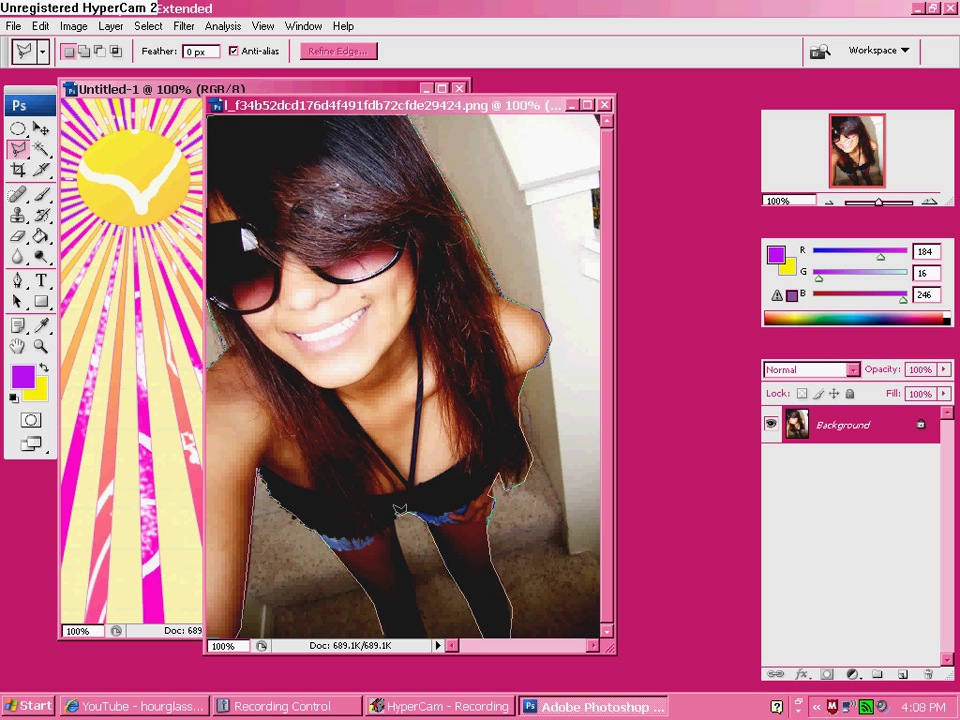
{"action": "left_click", "coordinate": [398, 544]}
{"action": "left_click", "coordinate": [414, 608]}
{"action": "left_click", "coordinate": [427, 638]}
{"action": "left_click", "coordinate": [386, 635]}
Copy the selected woman, paste her into the Untitled-1 sunburst document, and move the cutout to the canvas's left edge.
{"action": "left_click", "coordinate": [40, 26]}
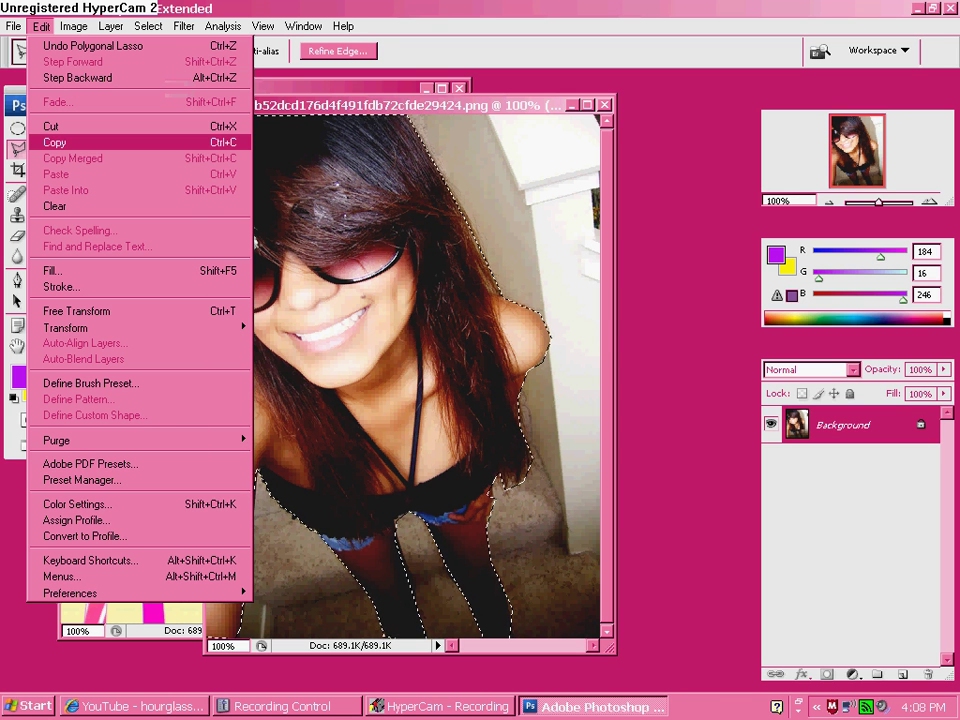
{"action": "left_click", "coordinate": [60, 142]}
{"action": "left_click", "coordinate": [120, 88]}
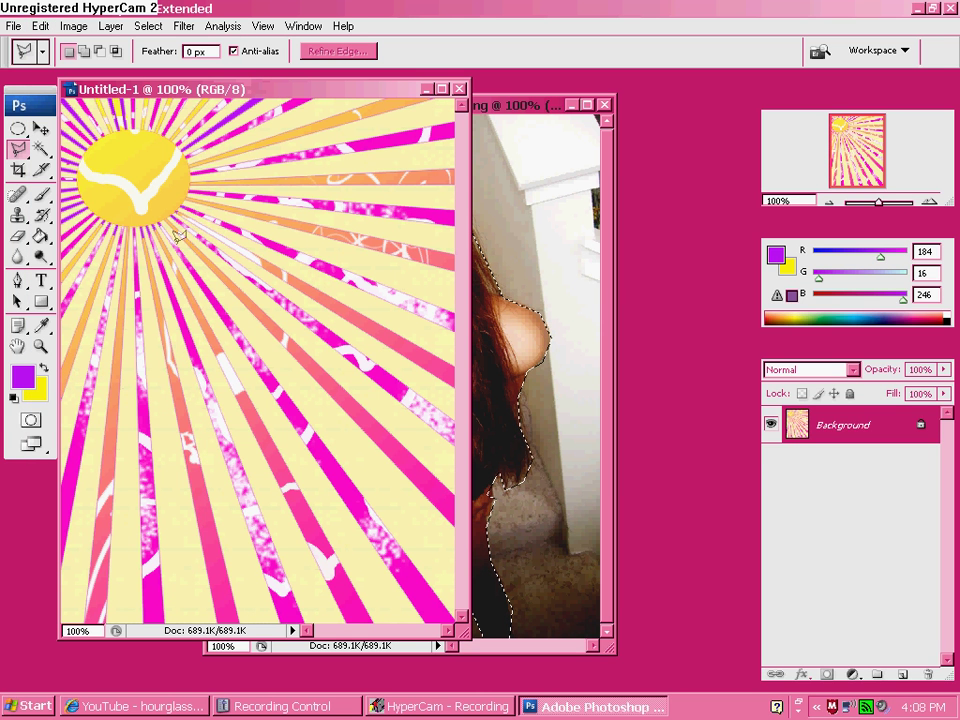
{"action": "left_click", "coordinate": [40, 26]}
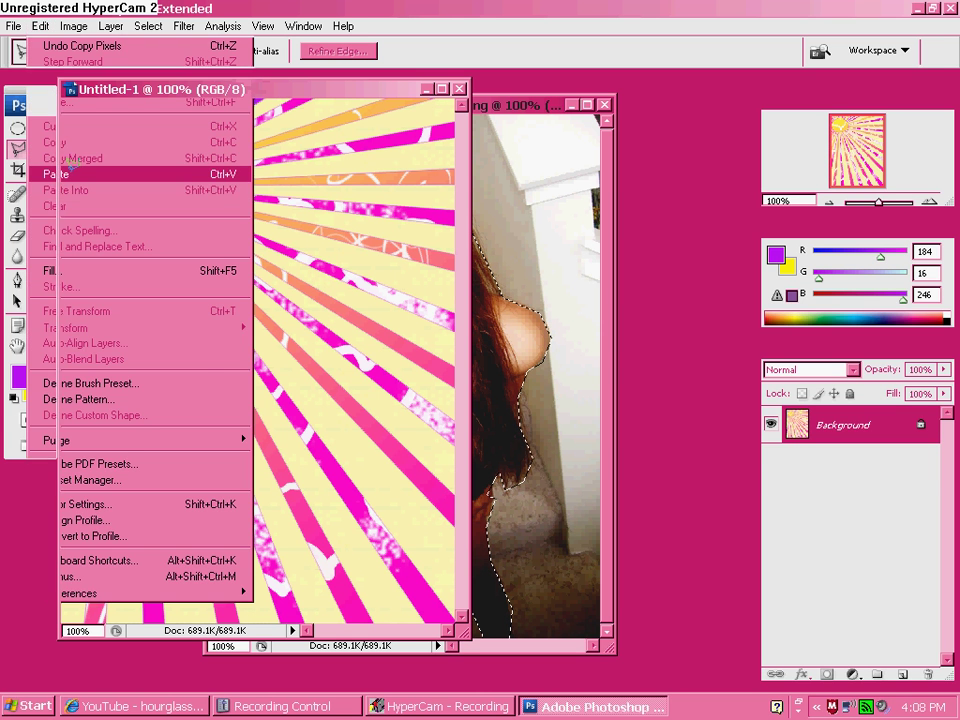
{"action": "left_click", "coordinate": [60, 171]}
{"action": "key", "text": "v"}
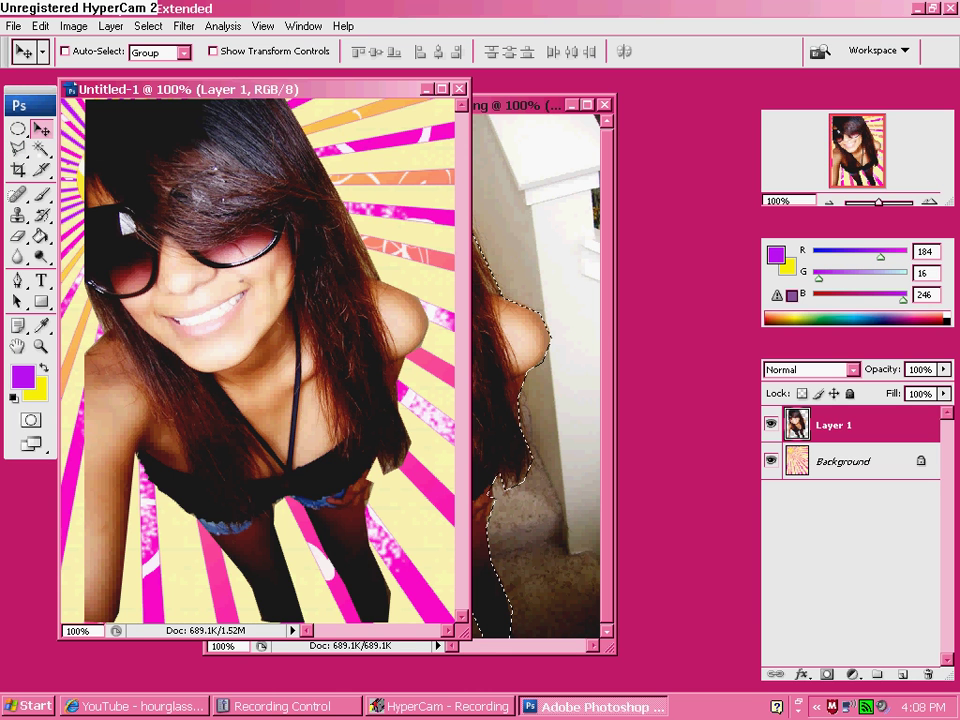
{"action": "left_click_drag", "start_coordinate": [180, 230], "coordinate": [159, 221]}
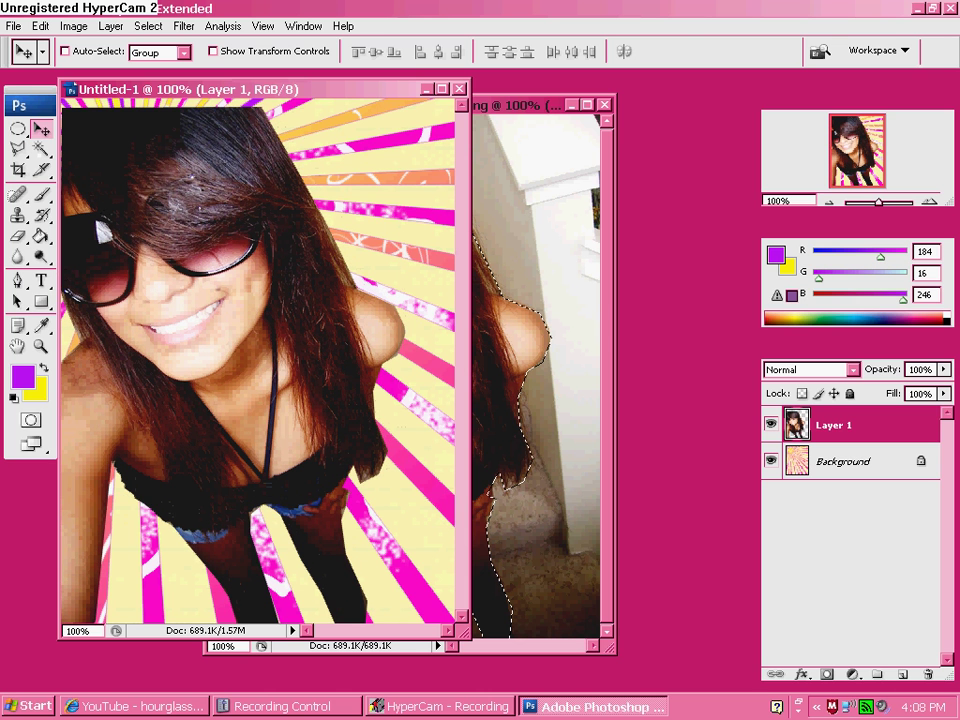
Crop the sunburst document to a rectangular selection running from the cutout's top edge to the canvas's lower right corner.
{"action": "left_click", "coordinate": [18, 128]}
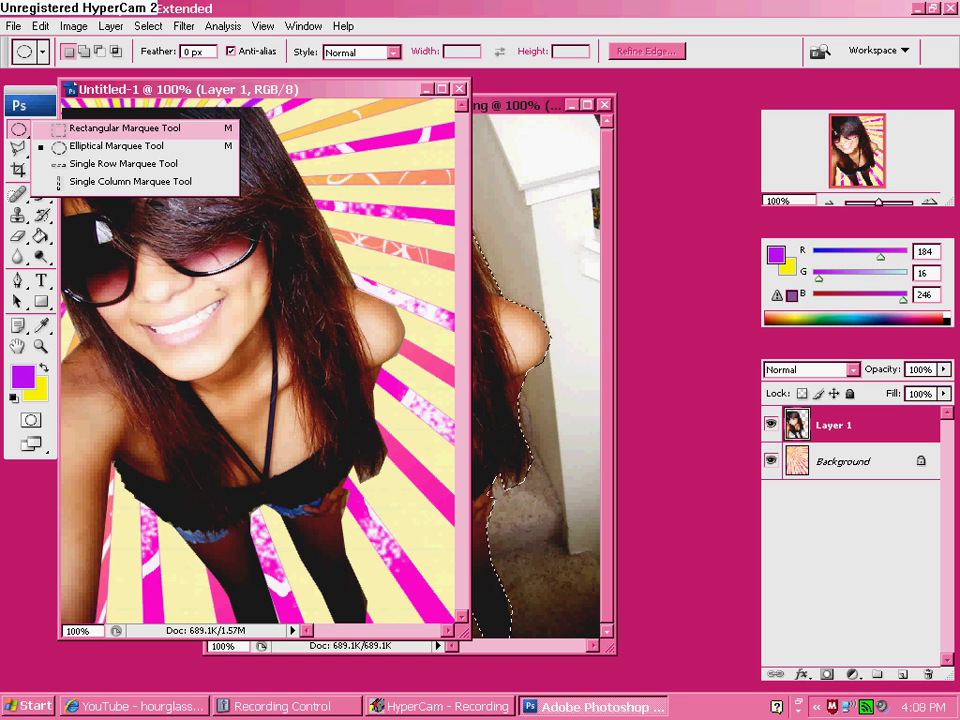
{"action": "left_click", "coordinate": [84, 130]}
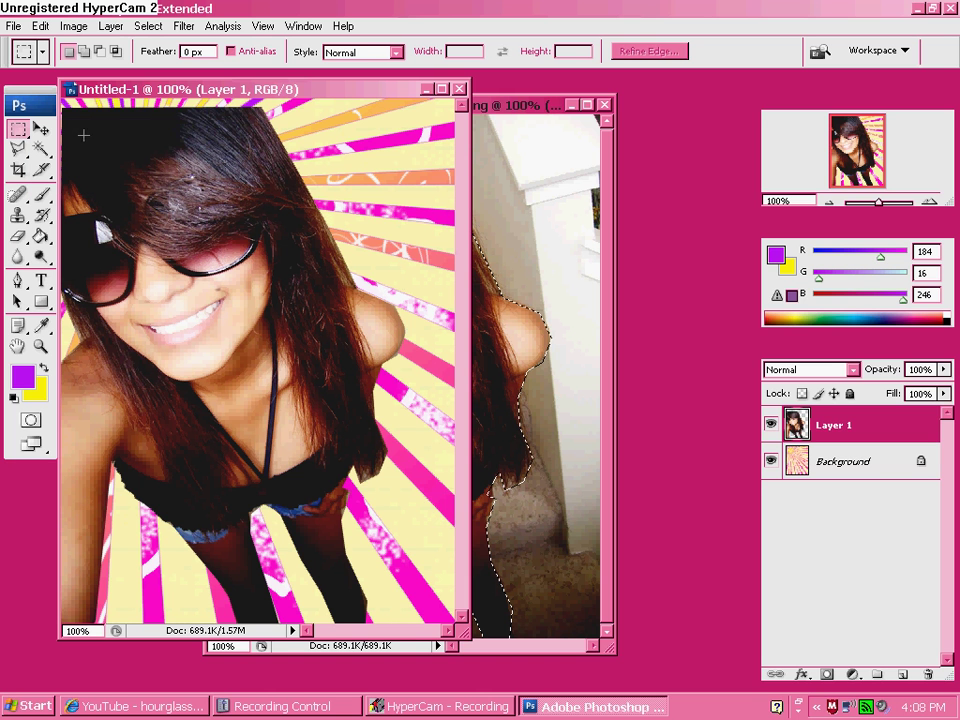
{"action": "left_click_drag", "start_coordinate": [62, 108], "coordinate": [455, 623]}
{"action": "key", "text": "ctrl+d"}
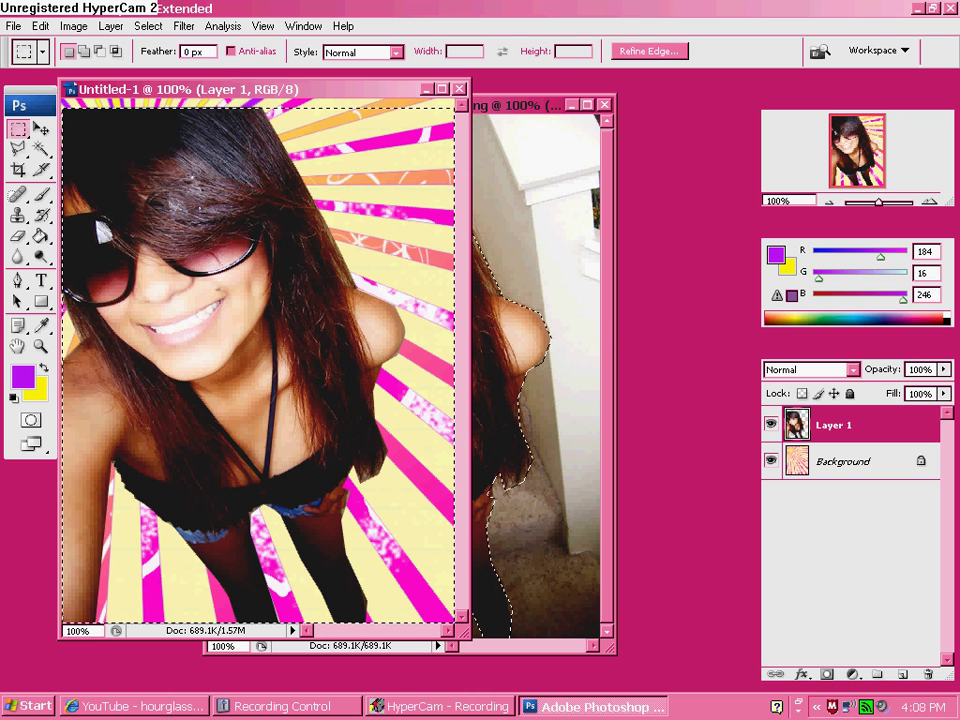
{"action": "left_click", "coordinate": [74, 27]}
{"action": "left_click", "coordinate": [80, 214]}
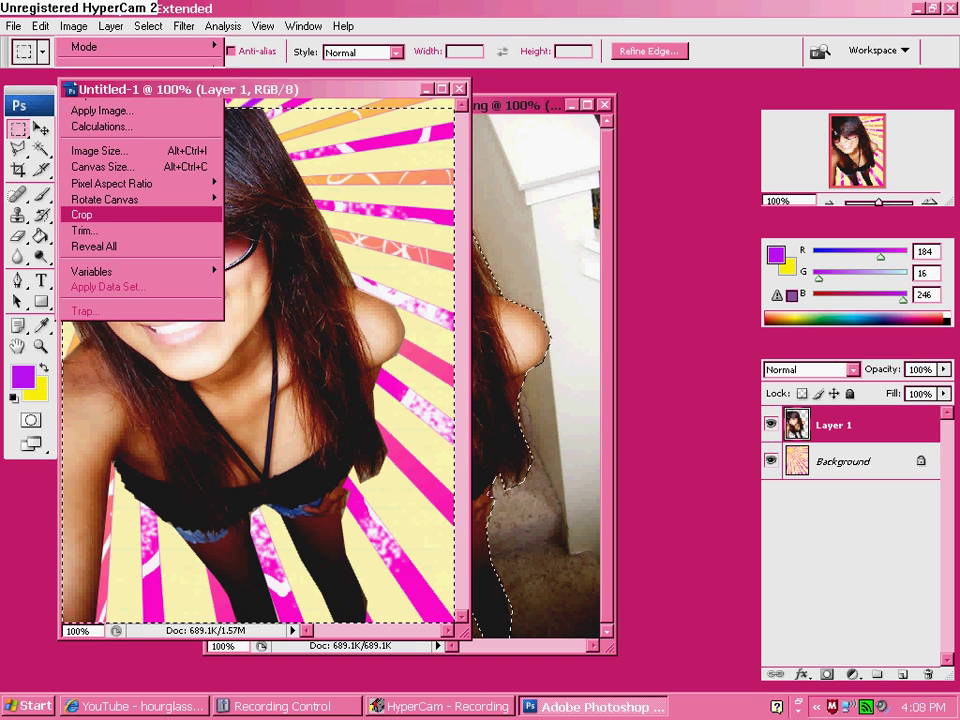
Deselect the area left selected after cropping the sunburst document and switch to the Move tool.
{"action": "right_click", "coordinate": [193, 196]}
{"action": "left_click", "coordinate": [215, 202]}
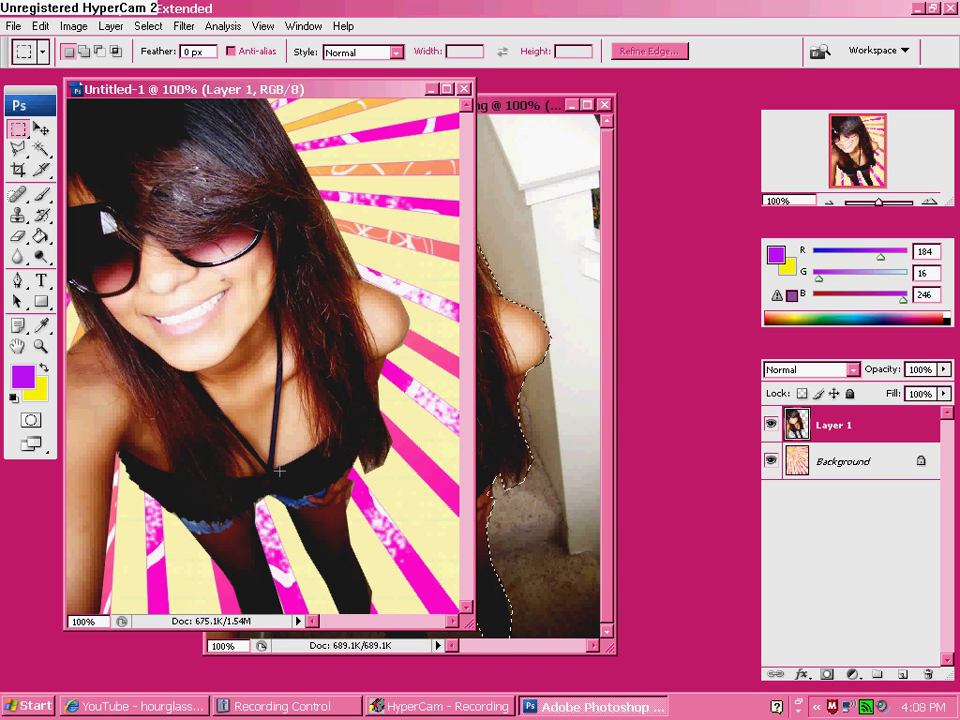
{"action": "left_click", "coordinate": [40, 127]}
{"action": "left_click_drag", "start_coordinate": [223, 282], "coordinate": [225, 282]}
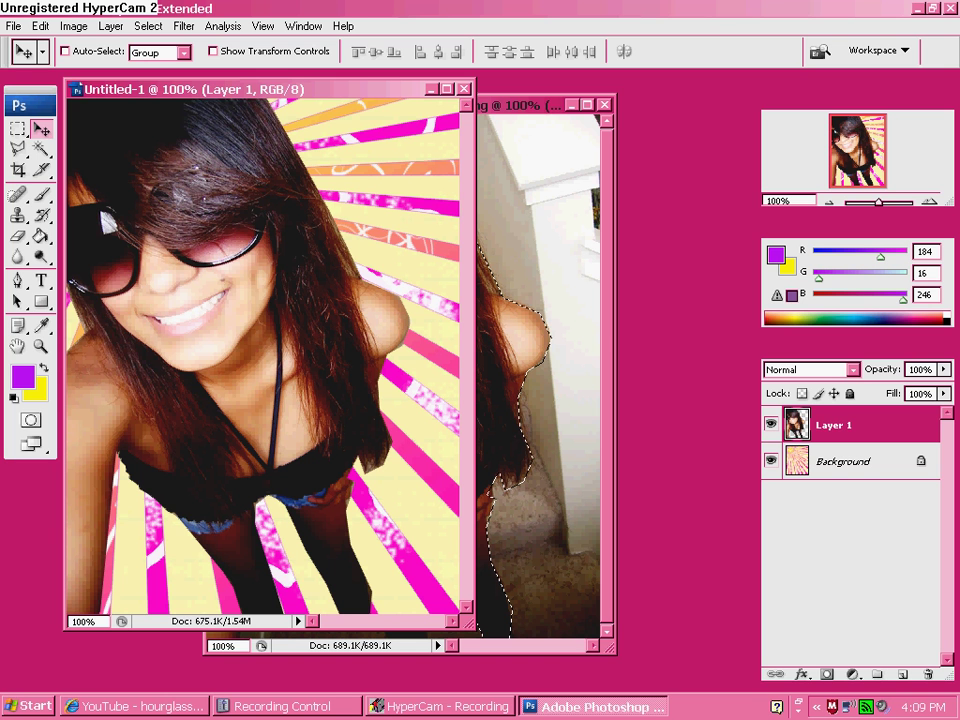
Add a Drop Shadow layer style to the woman cutout with 5% spread and 6 px size.
{"action": "left_click", "coordinate": [111, 26]}
{"action": "mouse_move", "coordinate": [160, 118]}
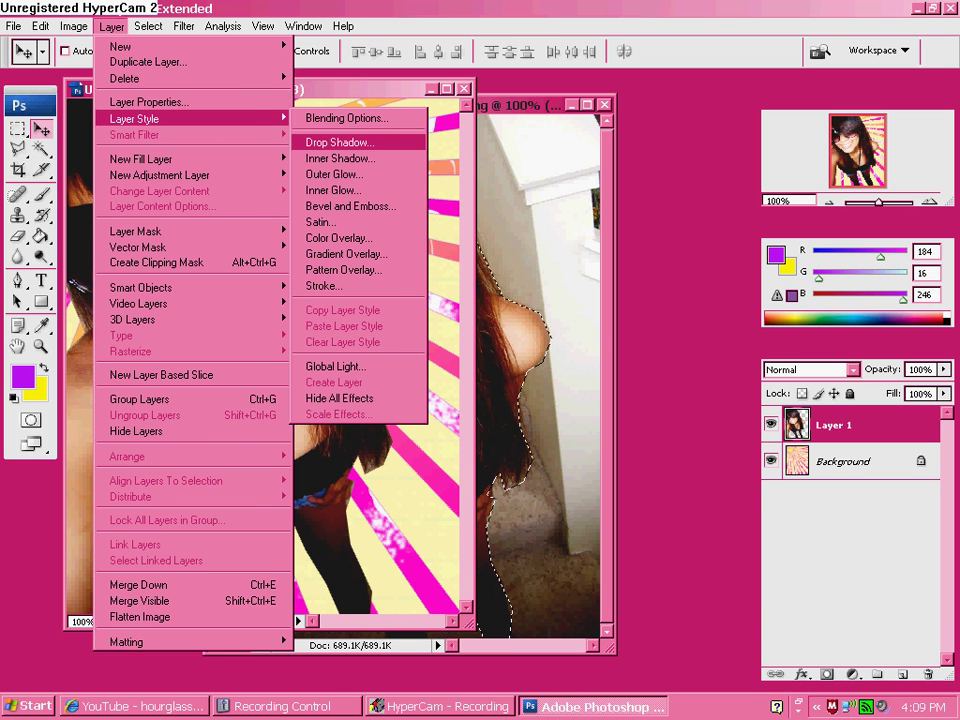
{"action": "left_click", "coordinate": [340, 142]}
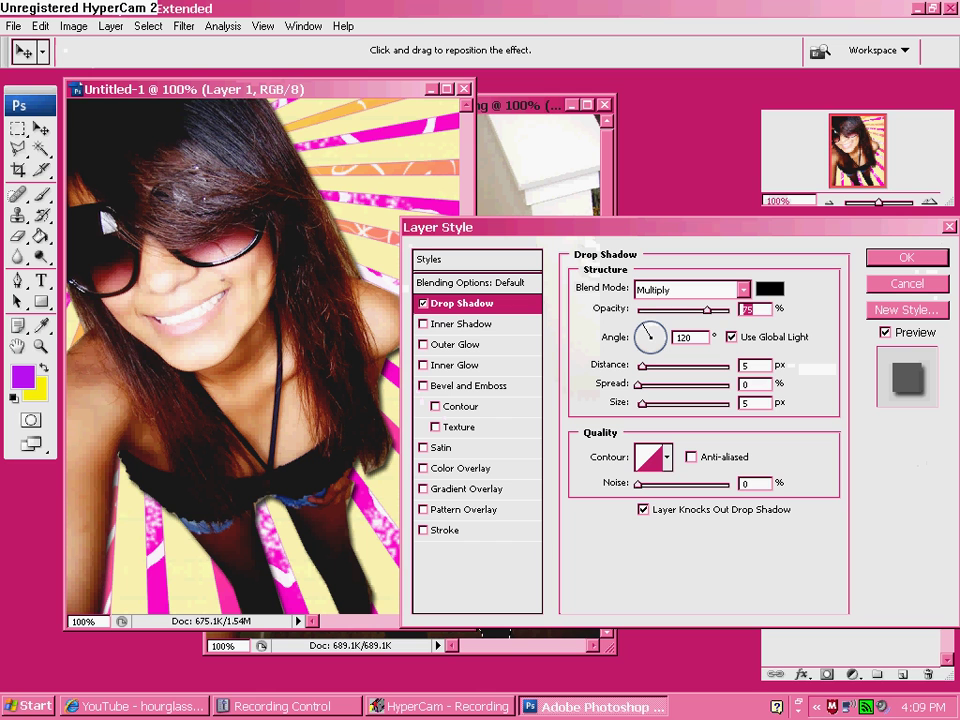
{"action": "mouse_move", "coordinate": [638, 484]}
{"action": "left_mouse_down"}
{"action": "mouse_move", "coordinate": [653, 484]}
{"action": "mouse_move", "coordinate": [638, 484]}
{"action": "left_mouse_up"}
{"action": "left_click_drag", "start_coordinate": [642, 404], "coordinate": [645, 367]}
Raise the cutout's drop shadow distance to 16 px.
{"action": "key", "text": "Up"}
{"action": "key", "text": "Up"}
{"action": "key", "text": "Up"}
{"action": "key", "text": "Up"}
{"action": "key", "text": "Up"}
{"action": "key", "text": "Up"}
{"action": "key", "text": "Up"}
{"action": "key", "text": "Up"}
{"action": "key", "text": "Up"}
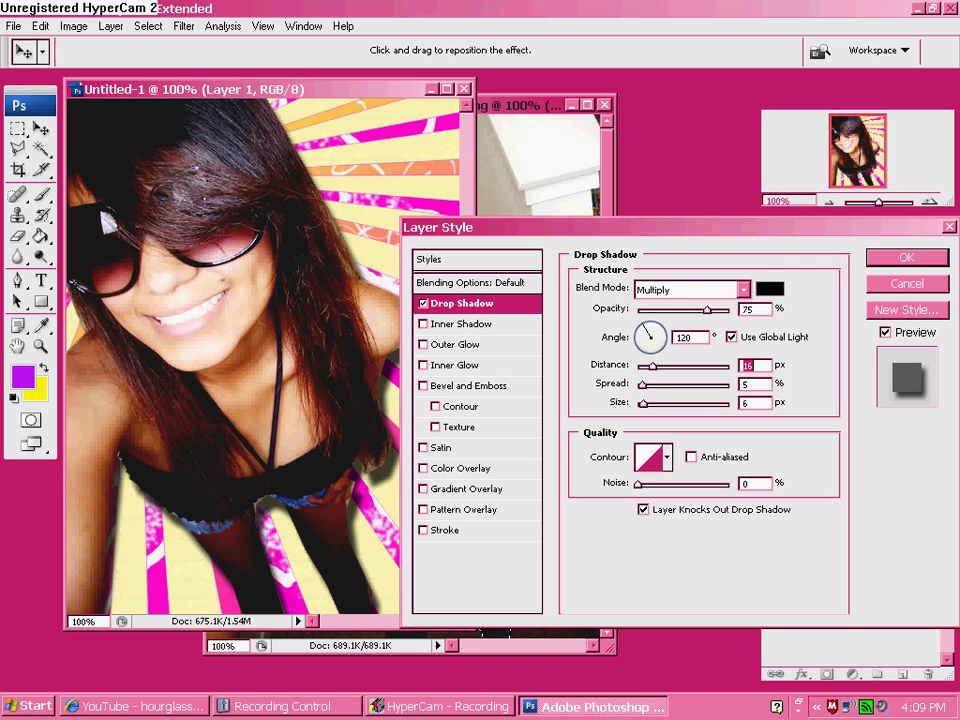
Reduce the cutout's drop shadow distance to 6 px and its spread to 1%.
{"action": "key", "text": "Down"}
{"action": "key", "text": "Down"}
{"action": "key", "text": "Down"}
{"action": "key", "text": "Down"}
{"action": "key", "text": "Down"}
{"action": "key", "text": "Down"}
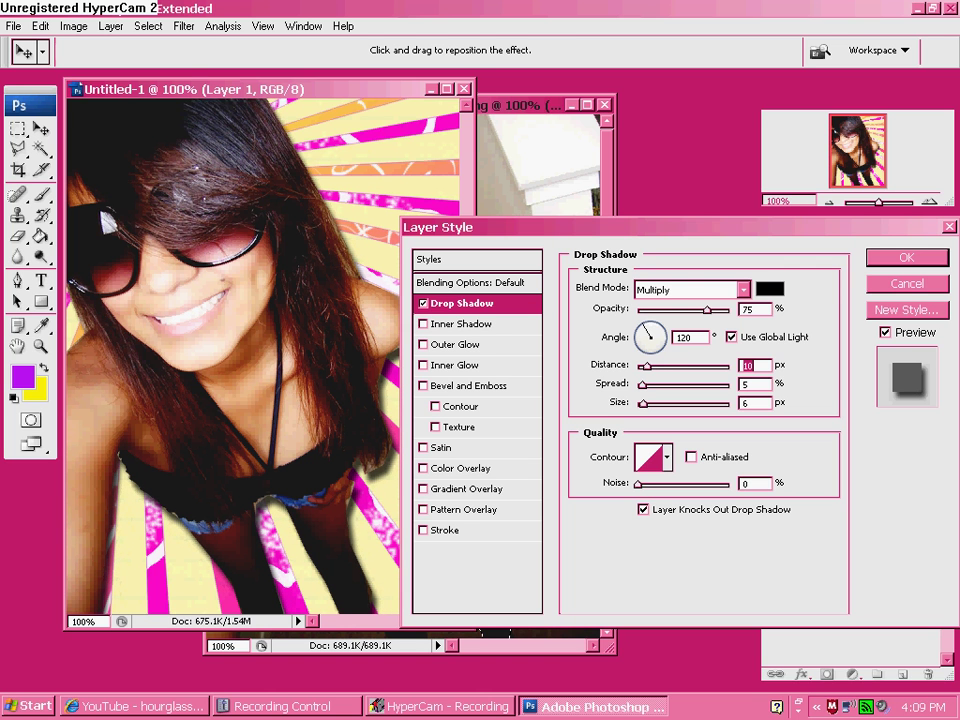
{"action": "left_click_drag", "start_coordinate": [642, 385], "coordinate": [643, 367]}
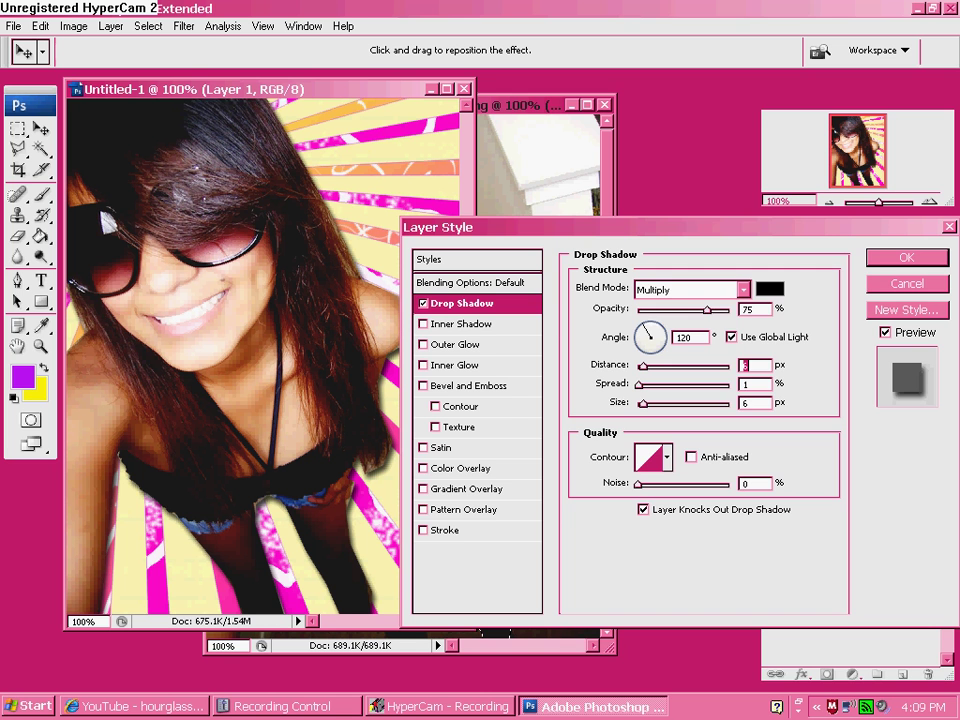
Add a 3 px outside Stroke to the cutout in near-white, color f8f3f3.
{"action": "left_click", "coordinate": [446, 530]}
{"action": "left_click", "coordinate": [621, 407]}
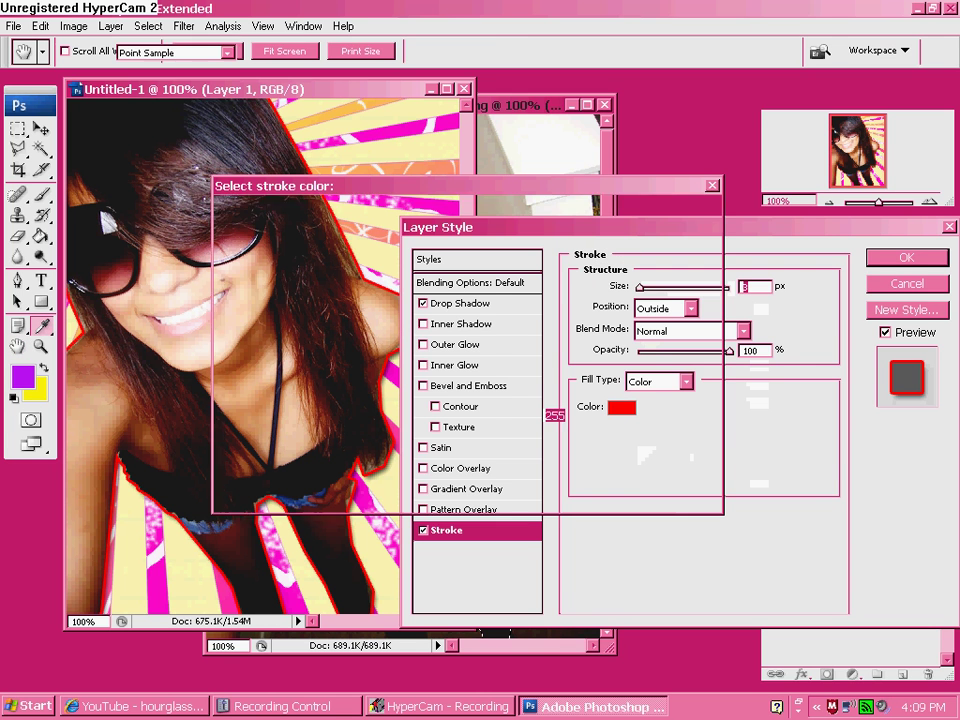
{"action": "left_click", "coordinate": [230, 232]}
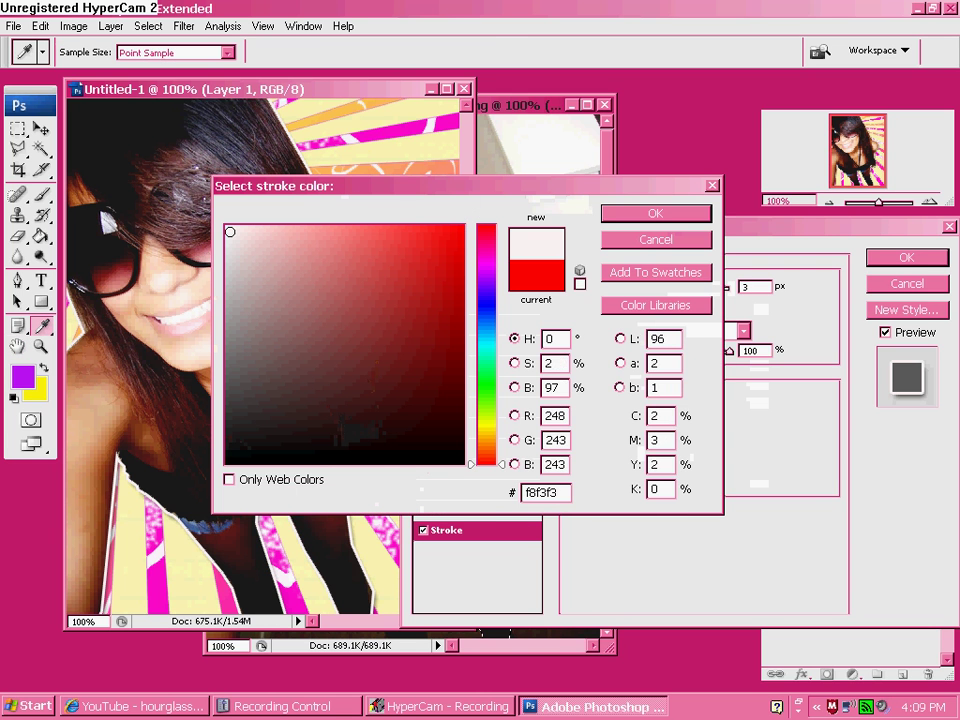
{"action": "key", "text": "Return"}
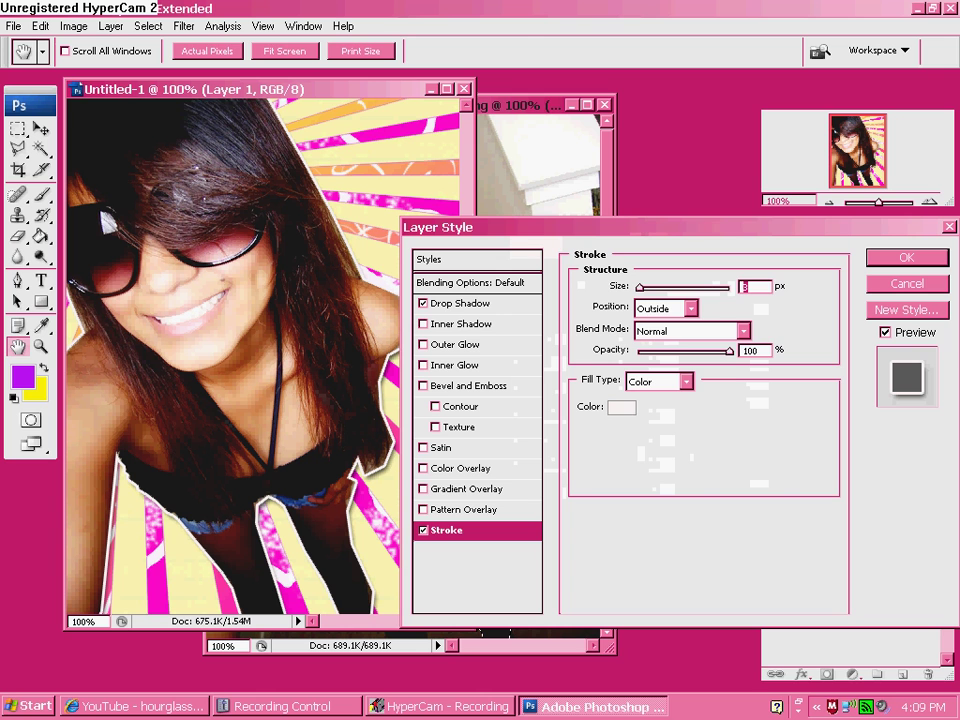
Set the cutout's drop shadow distance to 14 px and apply the layer style.
{"action": "left_click", "coordinate": [462, 304]}
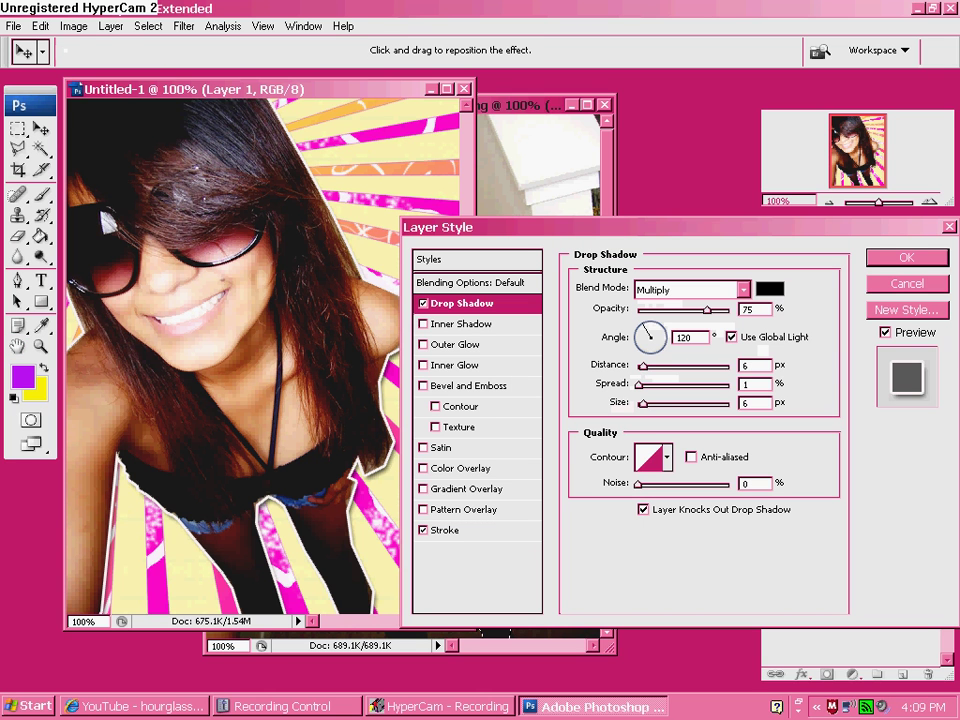
{"action": "left_click_drag", "start_coordinate": [643, 367], "coordinate": [651, 367]}
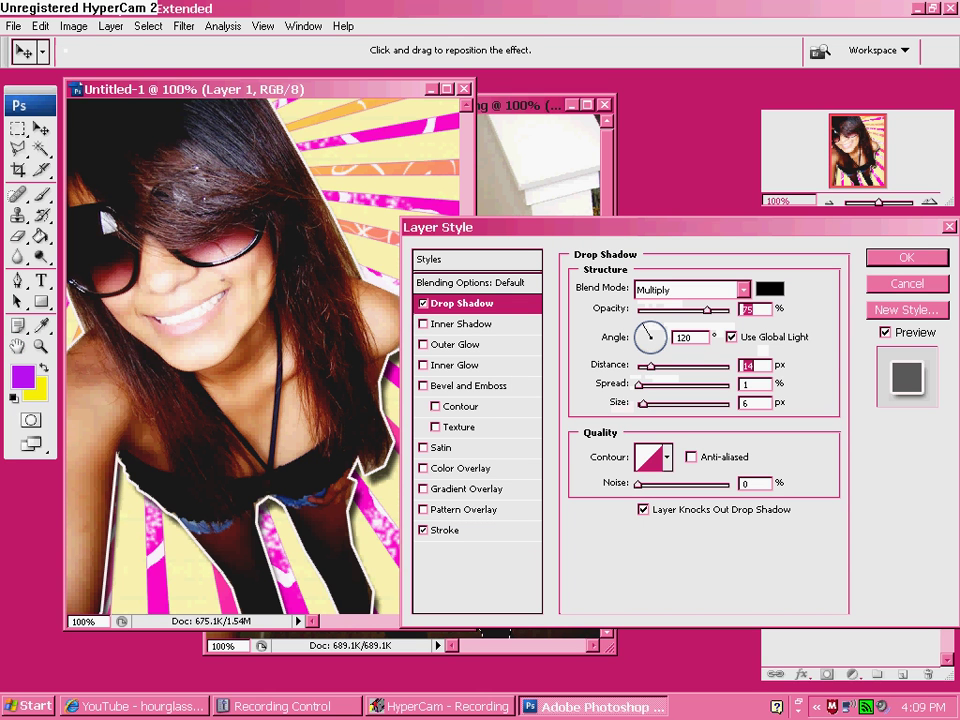
{"action": "key", "text": "Return"}
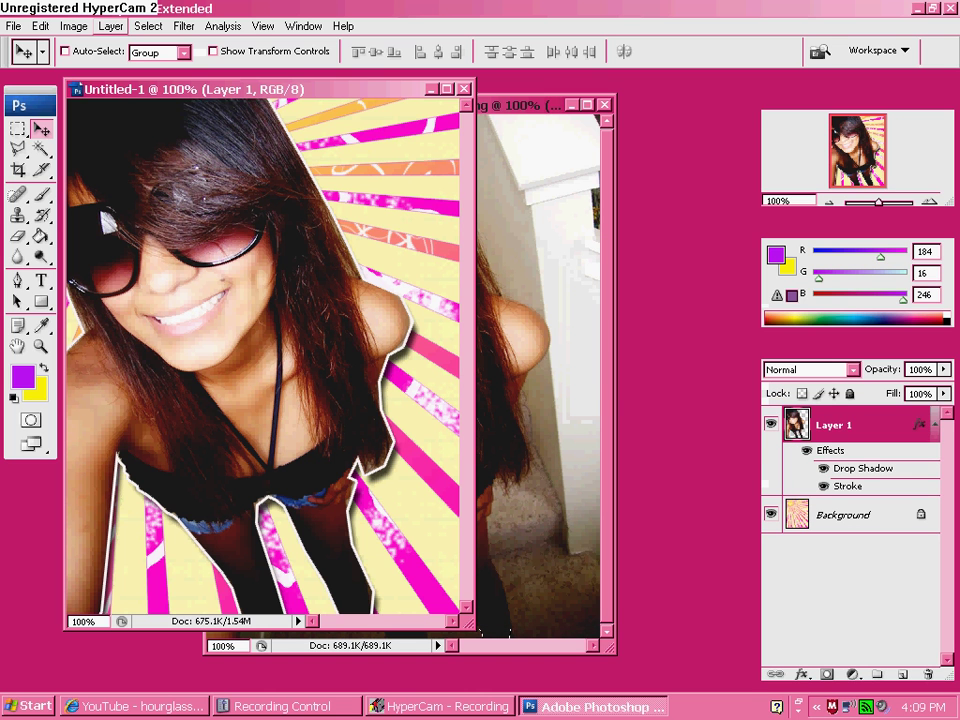
Create a new empty layer above the woman cutout with the default settings.
{"action": "left_click", "coordinate": [110, 26]}
{"action": "mouse_move", "coordinate": [150, 118]}
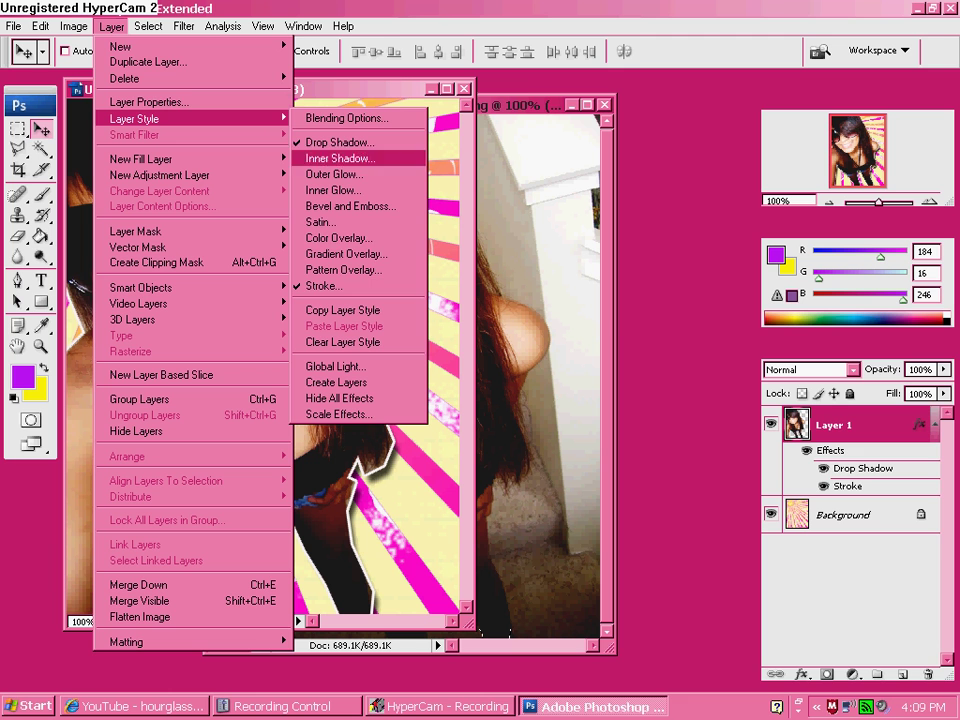
{"action": "mouse_move", "coordinate": [150, 46]}
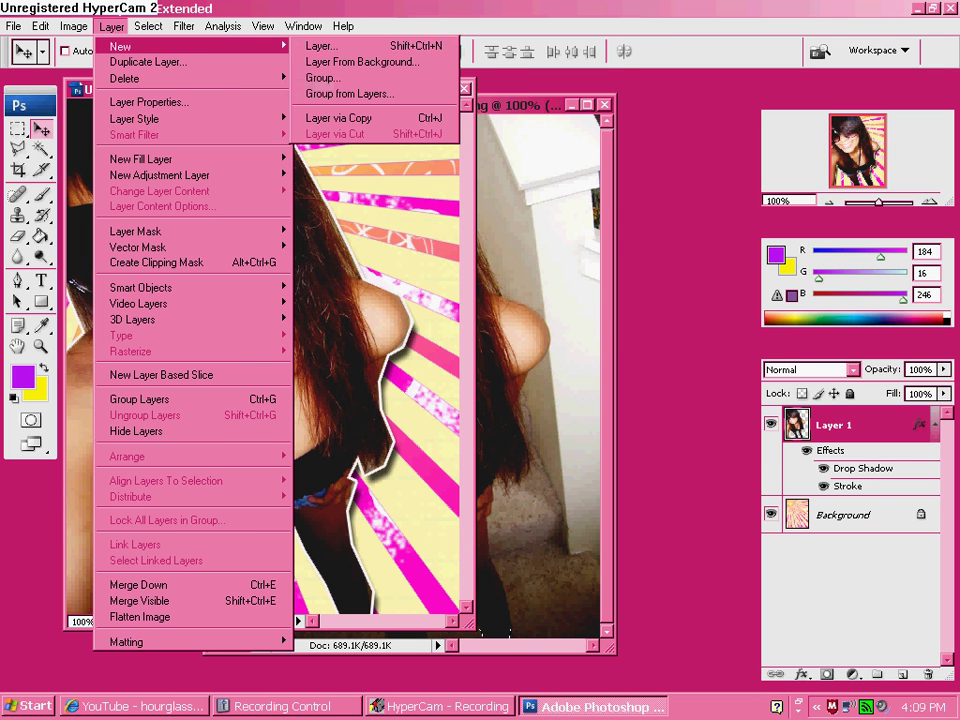
{"action": "left_click", "coordinate": [320, 46]}
{"action": "key", "text": "Return"}
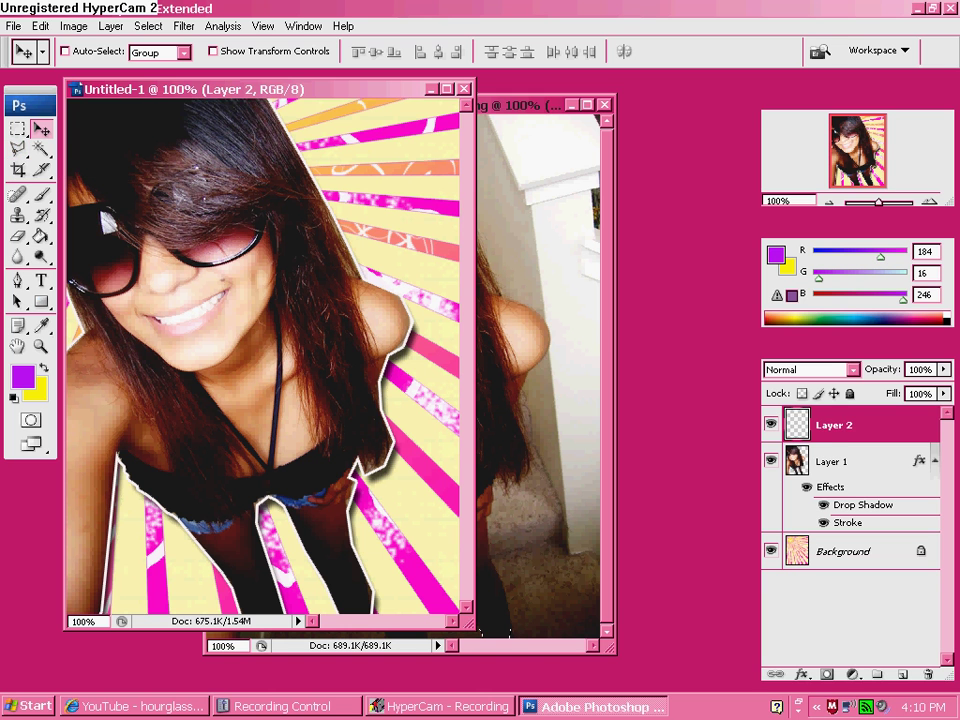
{"action": "left_click", "coordinate": [848, 462]}
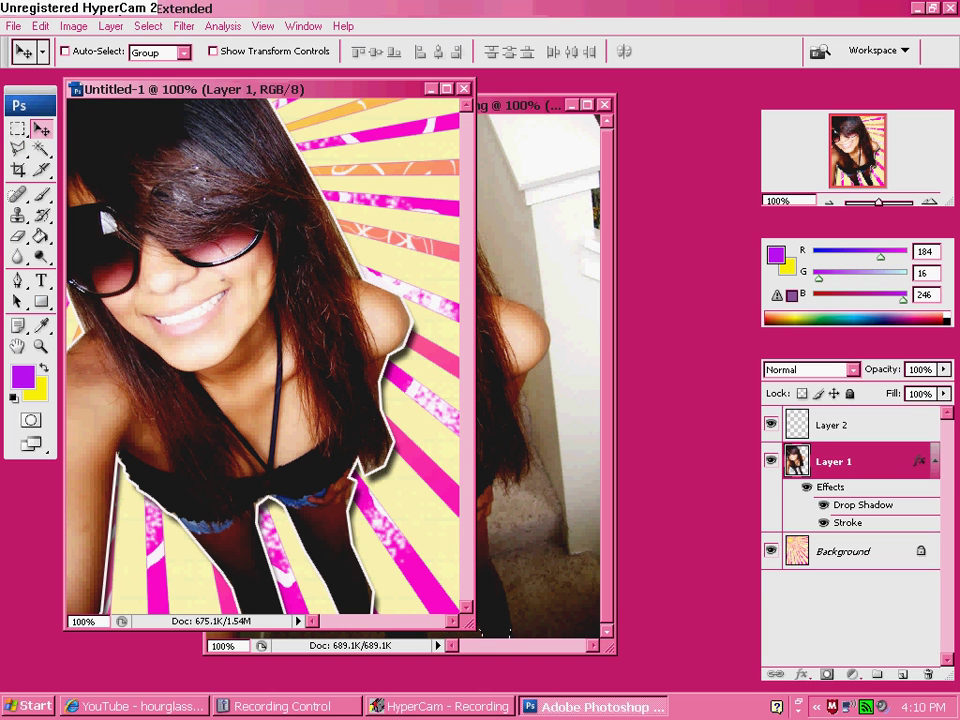
{"action": "left_click", "coordinate": [848, 426]}
{"action": "left_click_drag", "start_coordinate": [270, 89], "coordinate": [303, 102]}
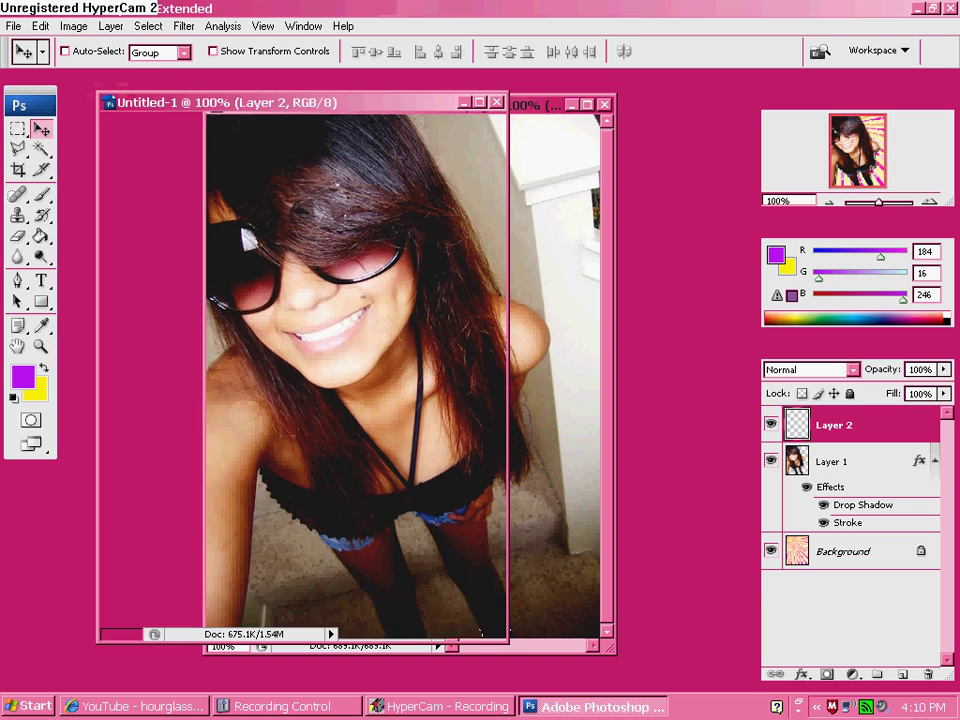
{"action": "right_click", "coordinate": [848, 425]}
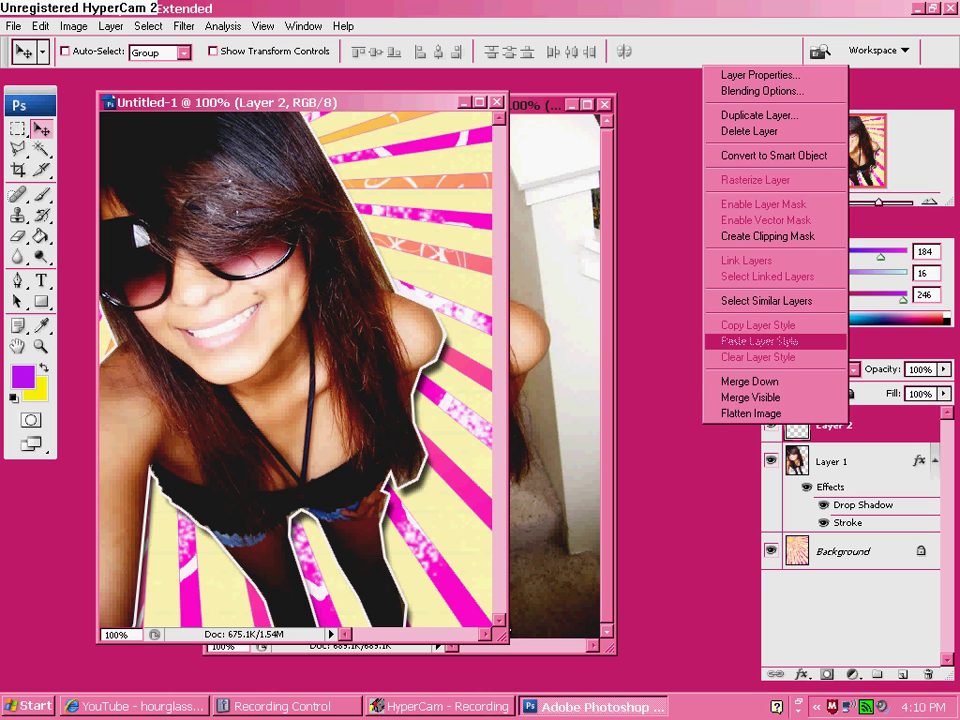
{"action": "key", "text": "Escape"}
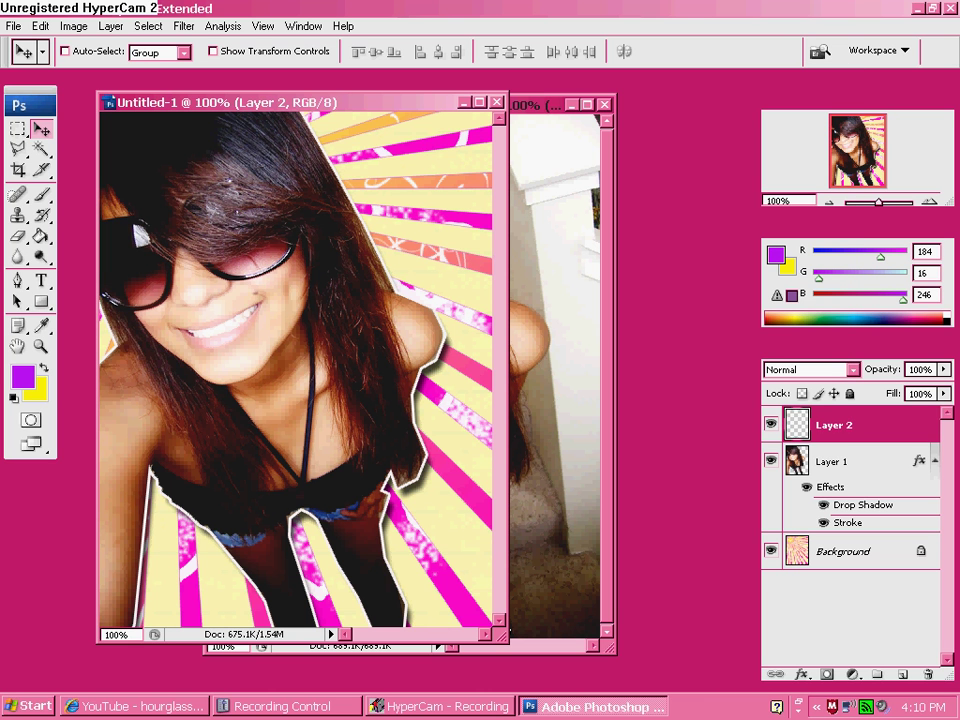
Draw a text box with the Type tool across the lower third of the canvas, over the woman's torso and legs.
{"action": "key", "text": "t"}
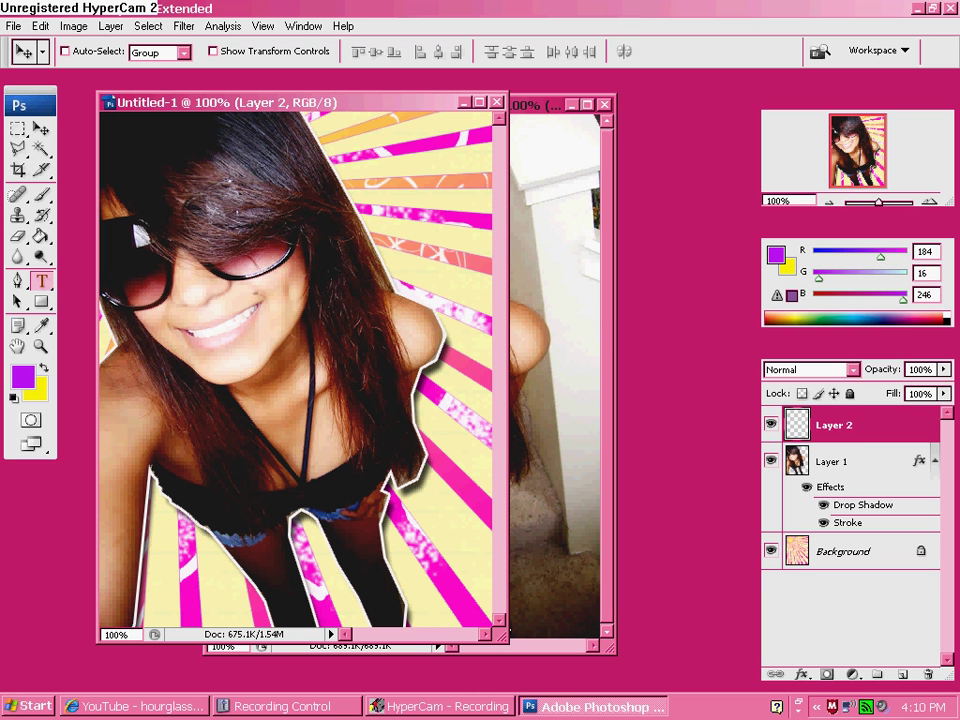
{"action": "left_click", "coordinate": [41, 281]}
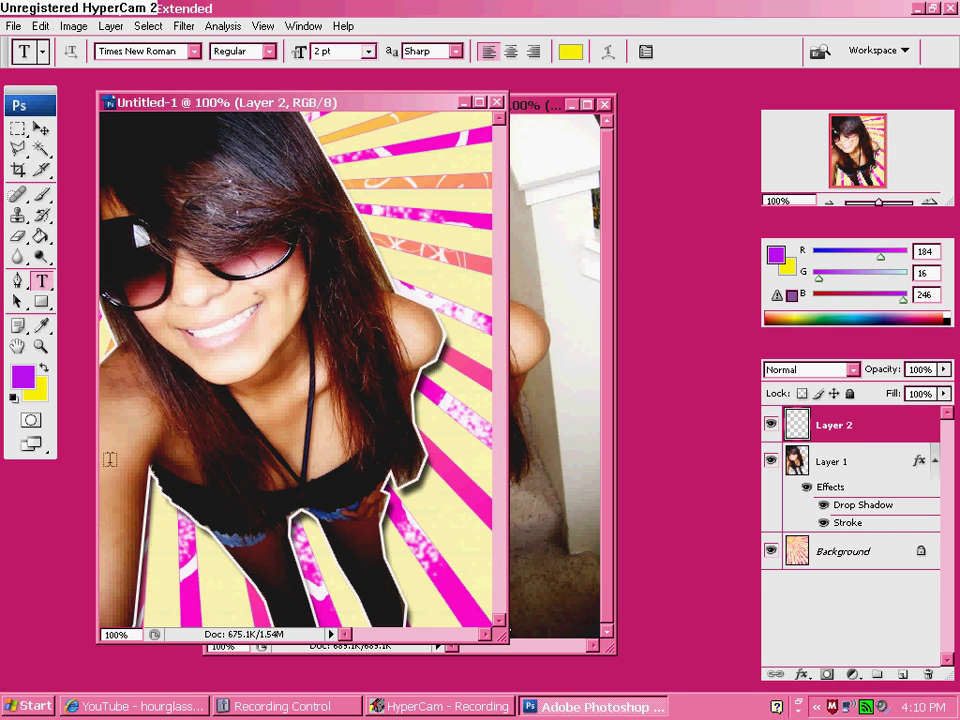
{"action": "left_click_drag", "start_coordinate": [110, 462], "coordinate": [485, 618]}
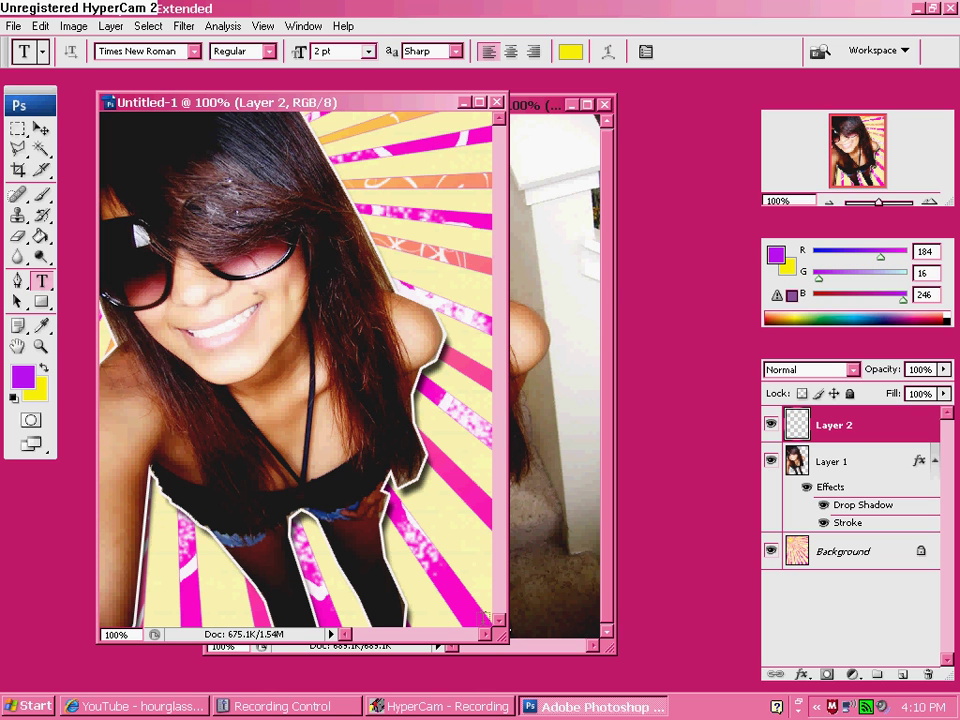